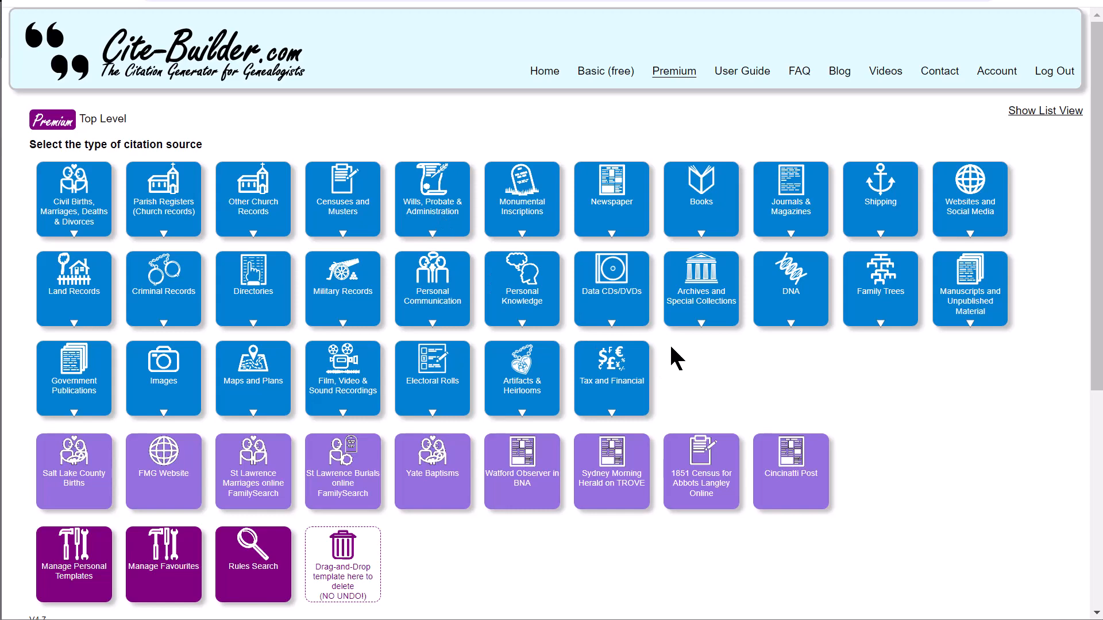
Look through the source types under Monumental Inscriptions, DNA, and Artifacts & Heirlooms, returning to the top level after each.
{"action": "left_click", "coordinate": [533, 227]}
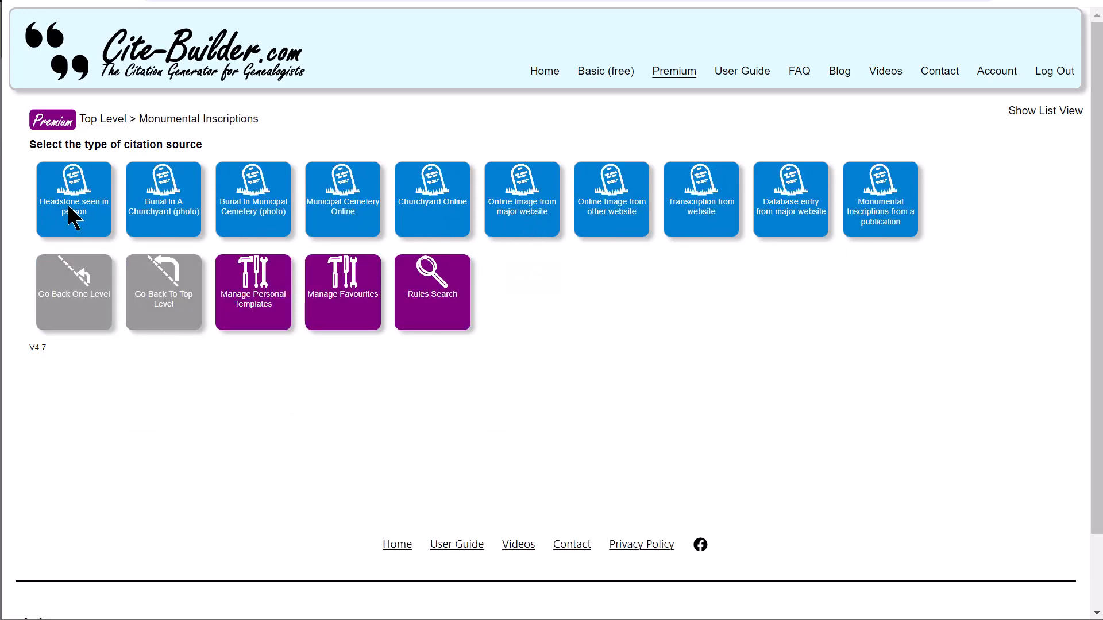
{"action": "left_click", "coordinate": [96, 295]}
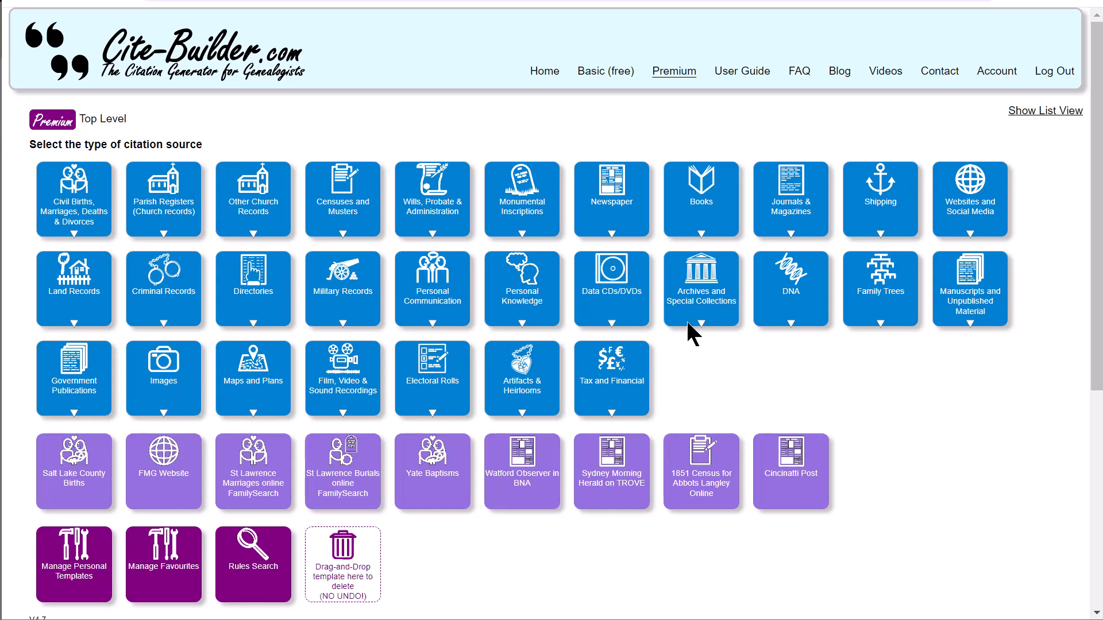
{"action": "left_click", "coordinate": [785, 300]}
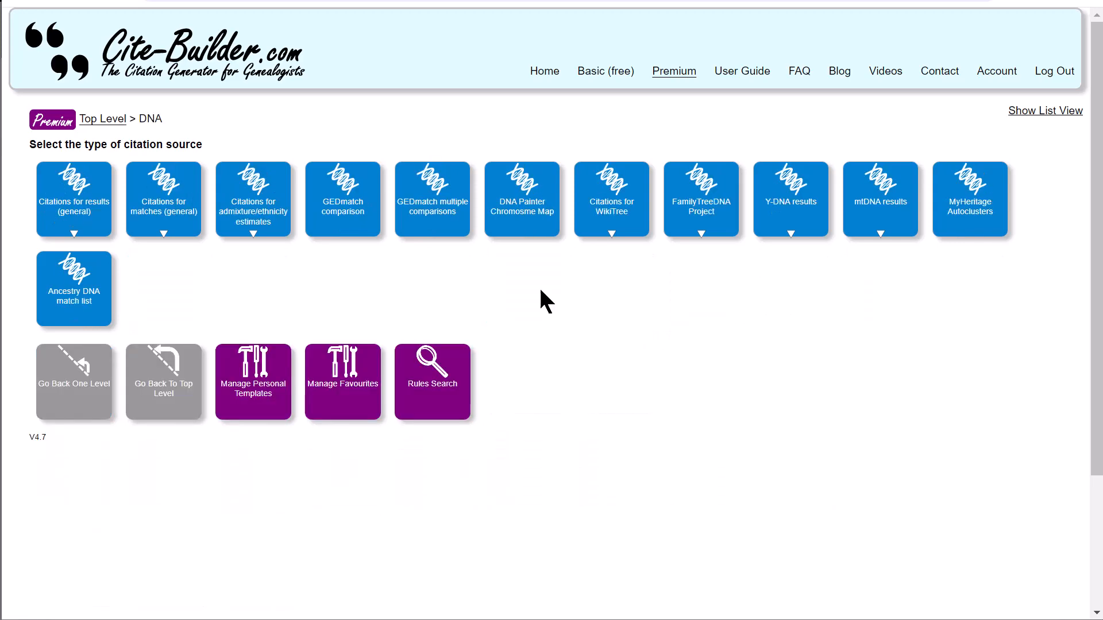
{"action": "left_click", "coordinate": [75, 377]}
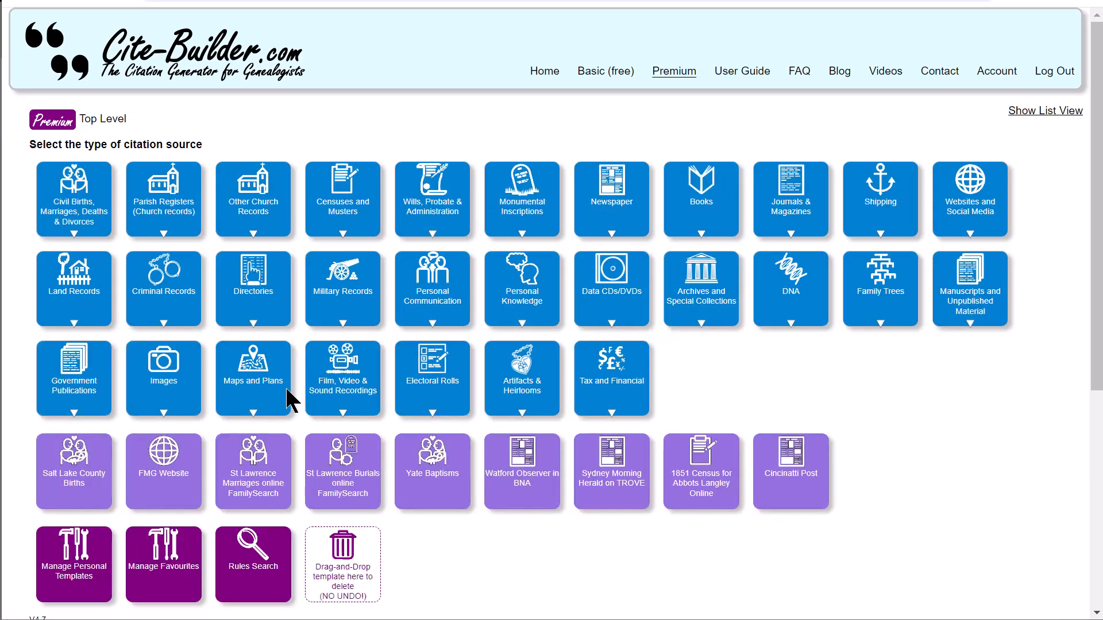
{"action": "left_click", "coordinate": [530, 389]}
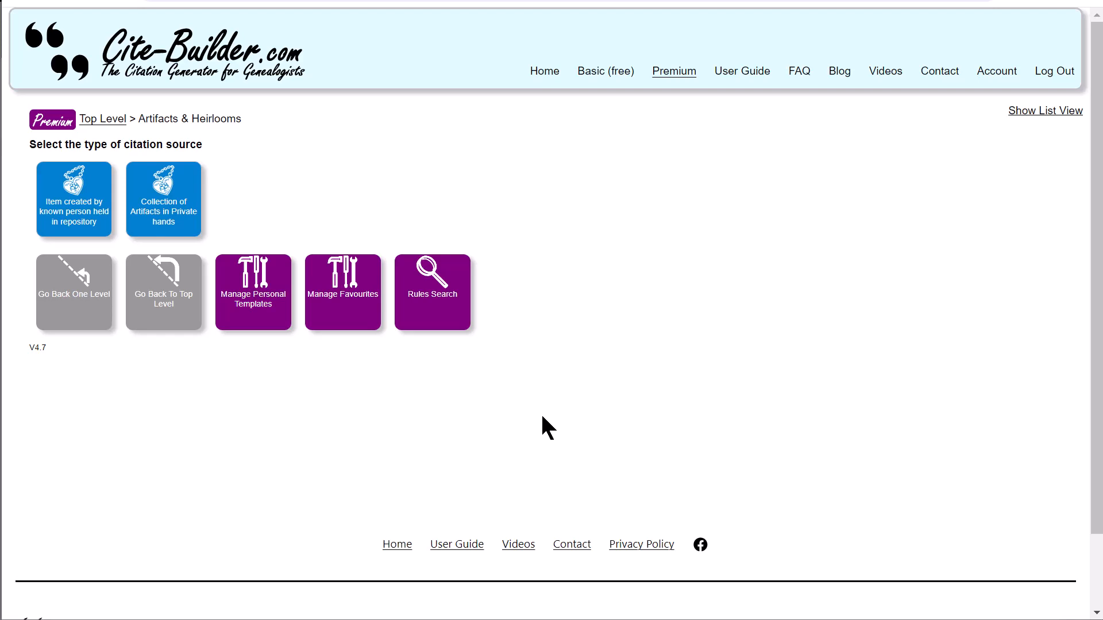
{"action": "left_click", "coordinate": [92, 299]}
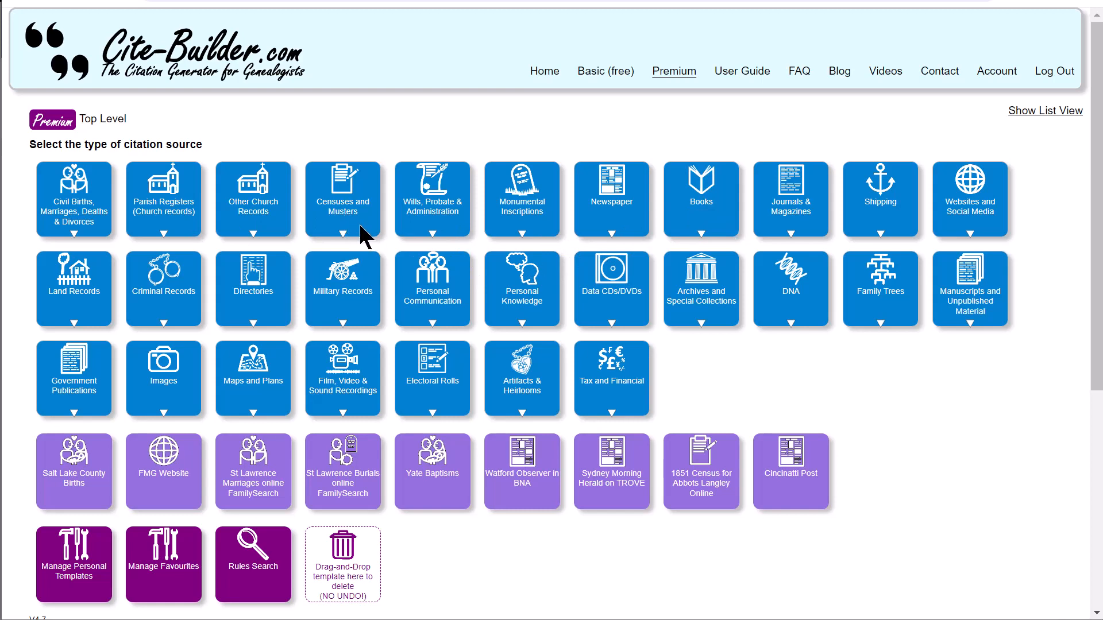
View the parish register baptism form for "Baptism Parish Reg Image: Other Digitized Online" and its citation styles, and return to the top level.
{"action": "left_click", "coordinate": [176, 208]}
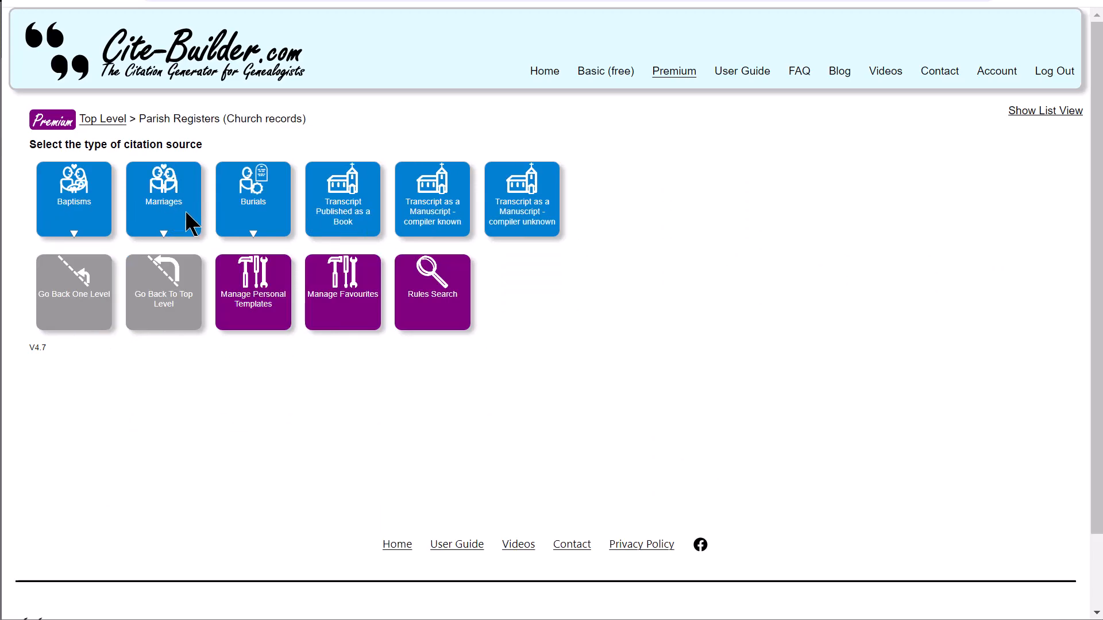
{"action": "left_click", "coordinate": [85, 207]}
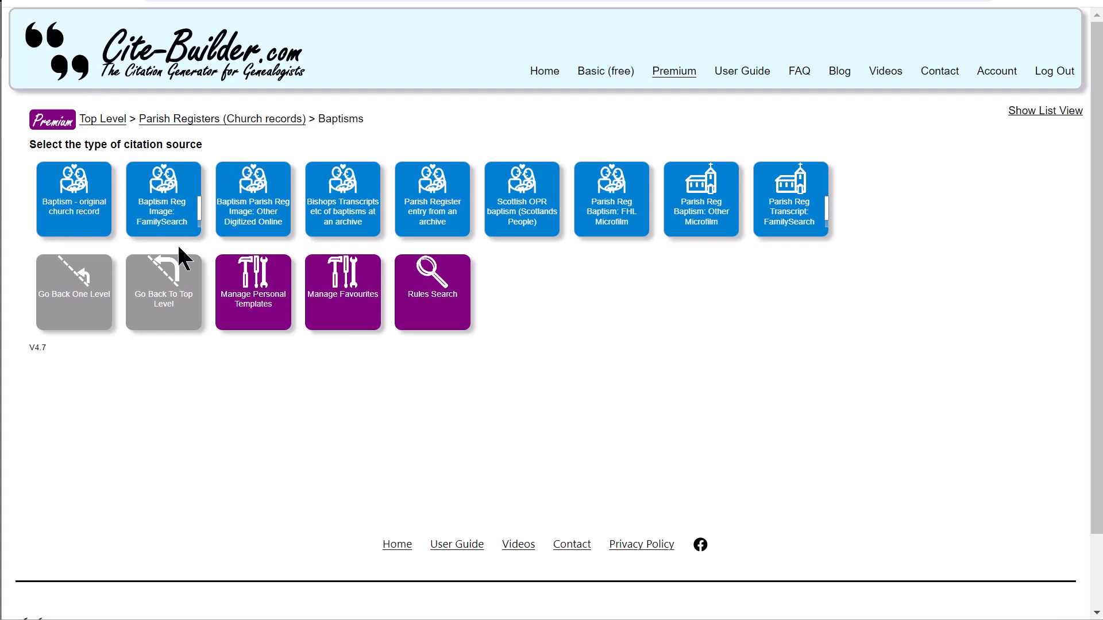
{"action": "left_click", "coordinate": [81, 283]}
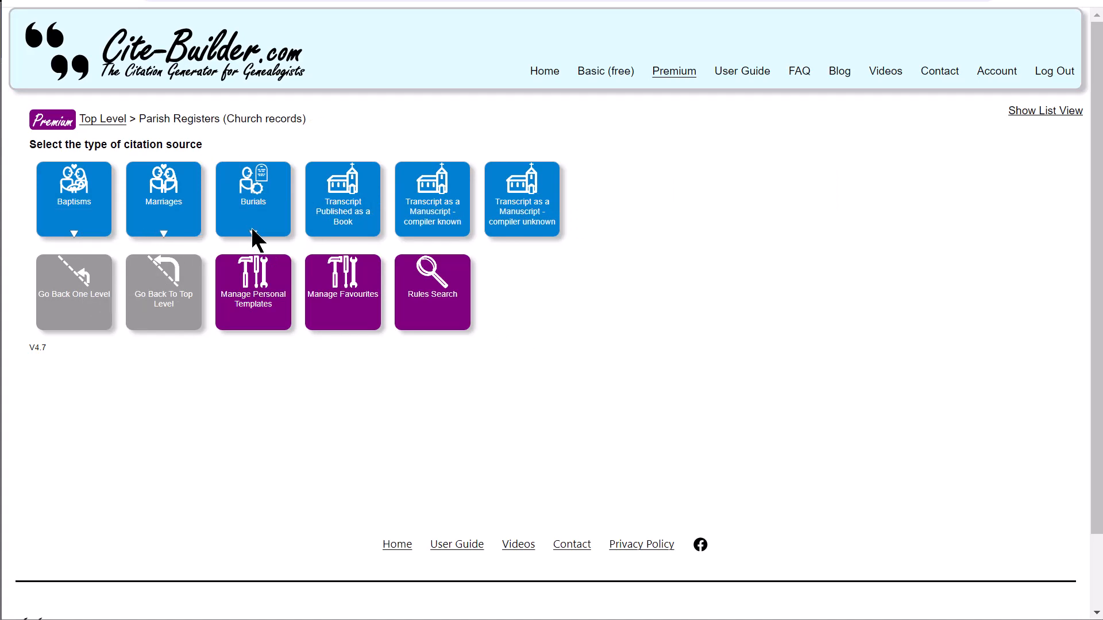
{"action": "left_click", "coordinate": [78, 220]}
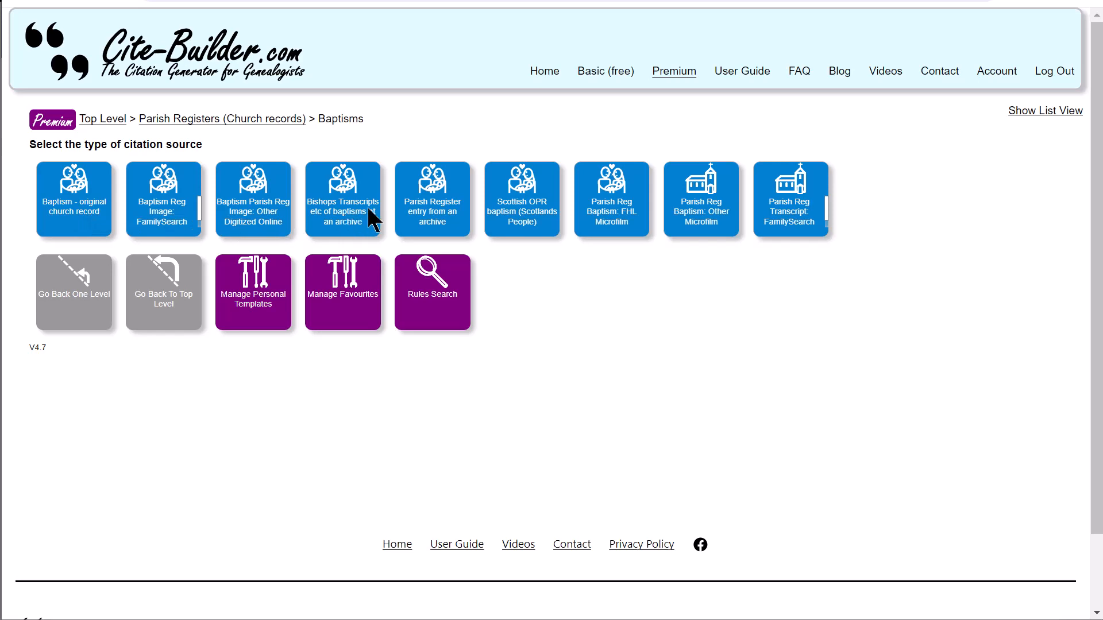
{"action": "left_click", "coordinate": [256, 221]}
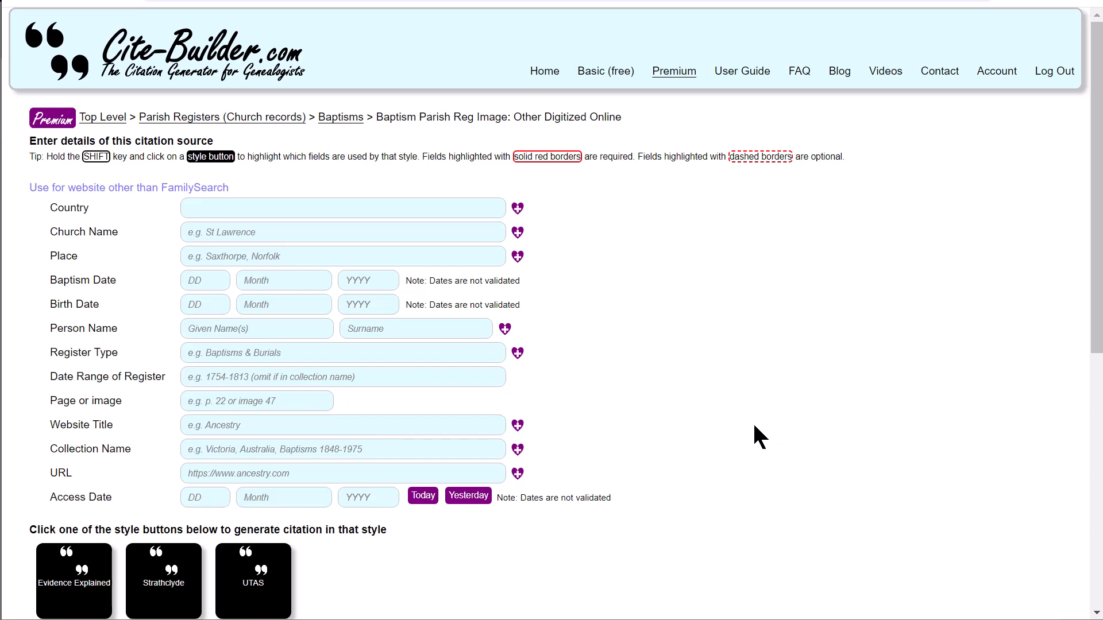
{"action": "scroll", "coordinate": [718, 422], "scroll_direction": "down", "scroll_amount": 1}
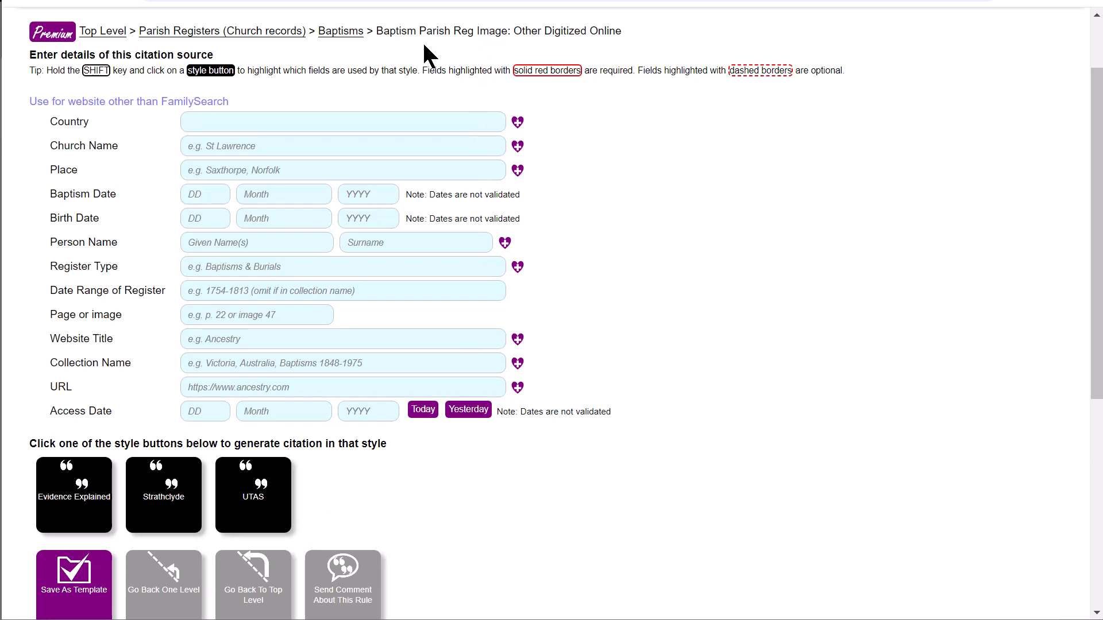
{"action": "left_click", "coordinate": [64, 493]}
{"action": "left_click", "coordinate": [269, 589]}
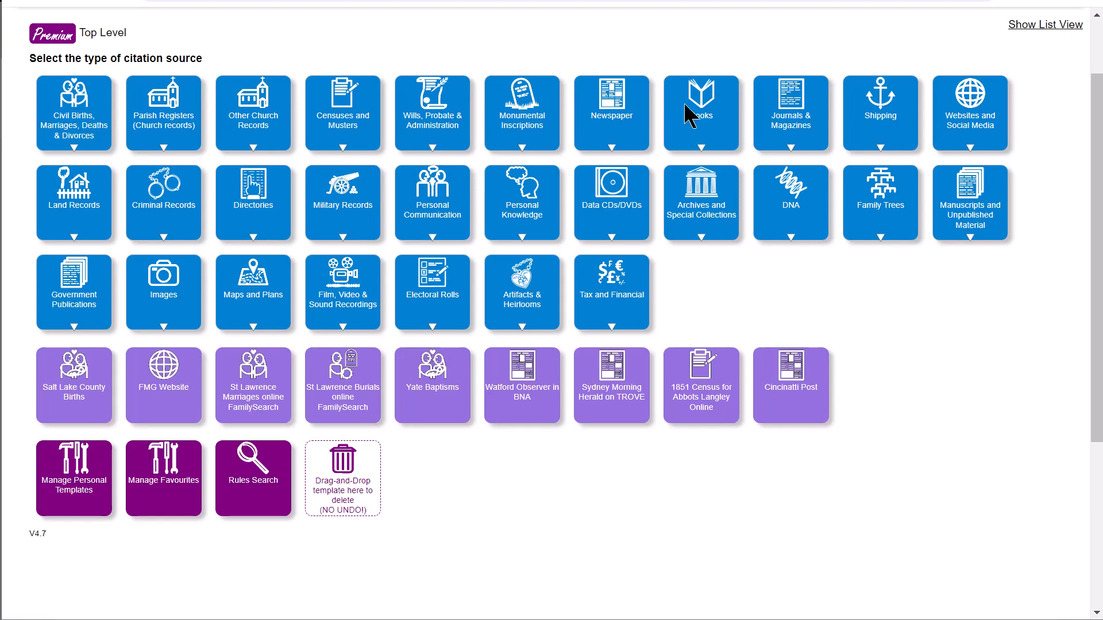
View the citation styles offered for an authored book with one author in a single volume, and return to the top level.
{"action": "left_click", "coordinate": [723, 112]}
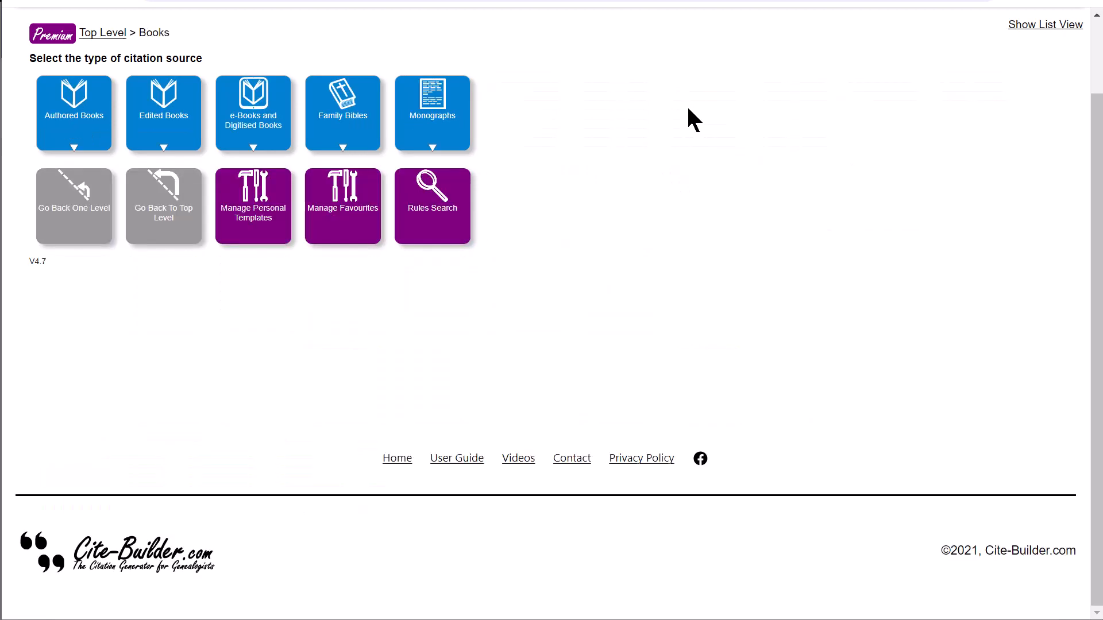
{"action": "left_click", "coordinate": [86, 129]}
{"action": "left_click", "coordinate": [80, 120]}
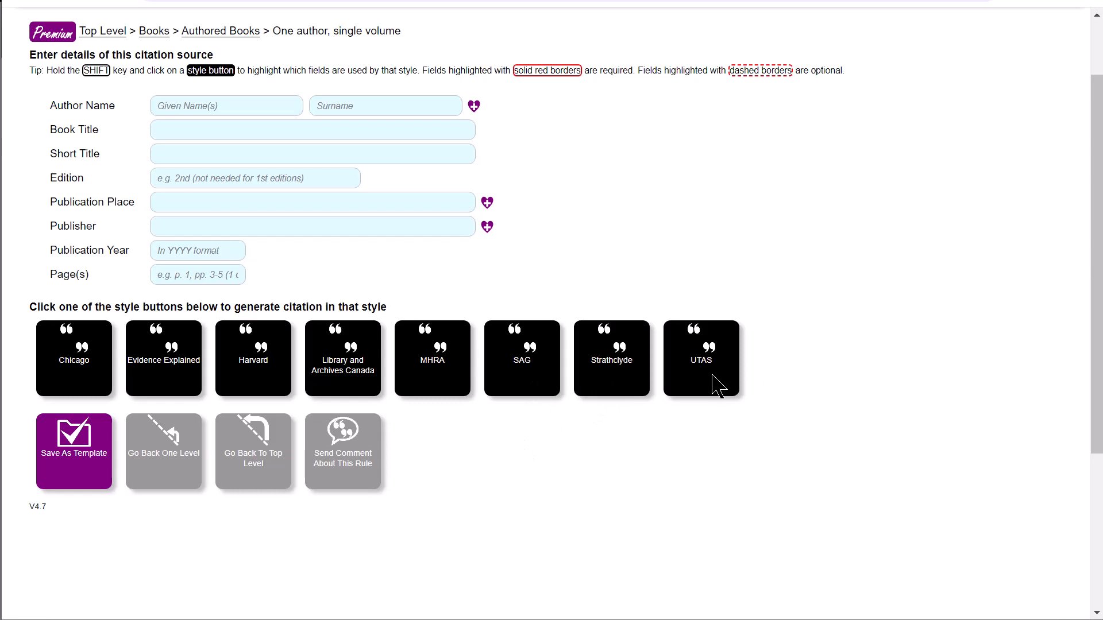
{"action": "left_click", "coordinate": [252, 457]}
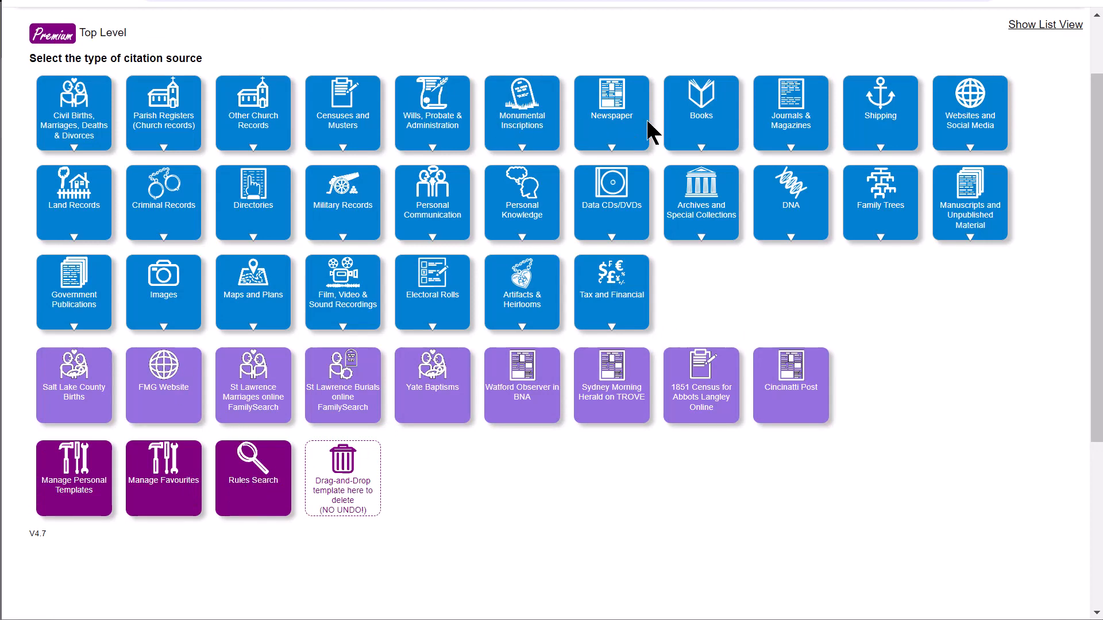
Open the "Baptism Parish Reg Image: Other Digitized Online" citation form under the parish register baptisms.
{"action": "left_click", "coordinate": [156, 121]}
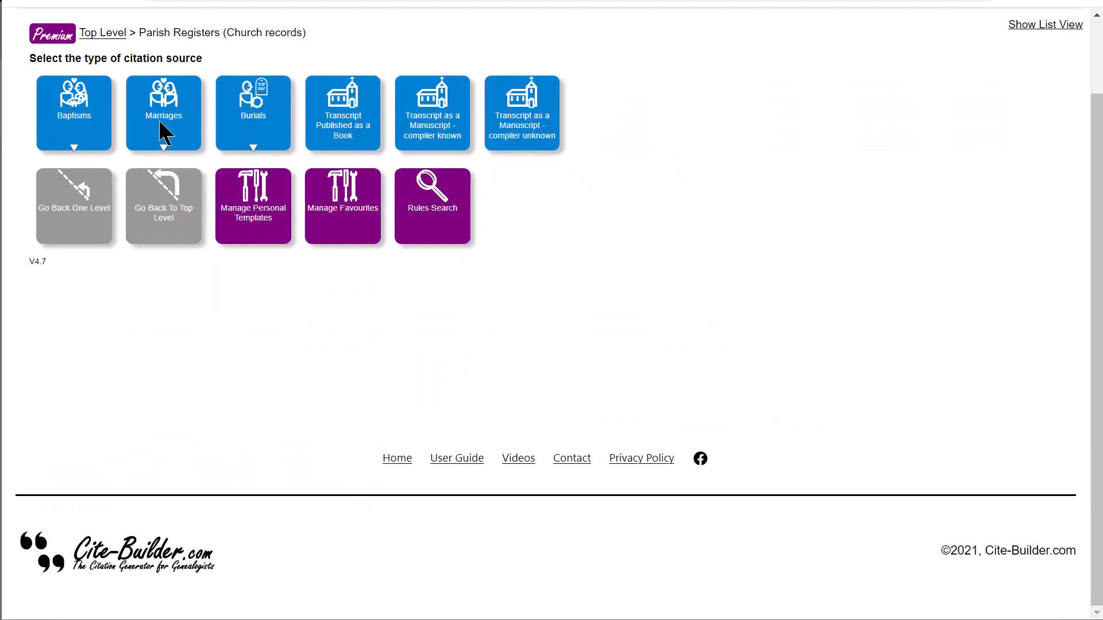
{"action": "left_click", "coordinate": [78, 112]}
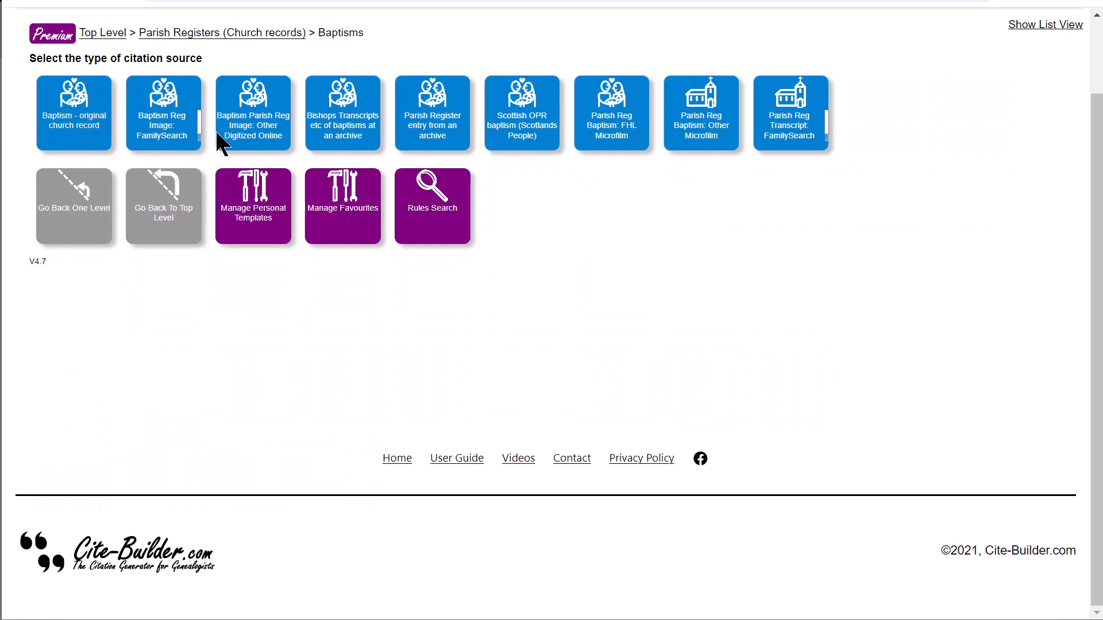
{"action": "left_click", "coordinate": [262, 115]}
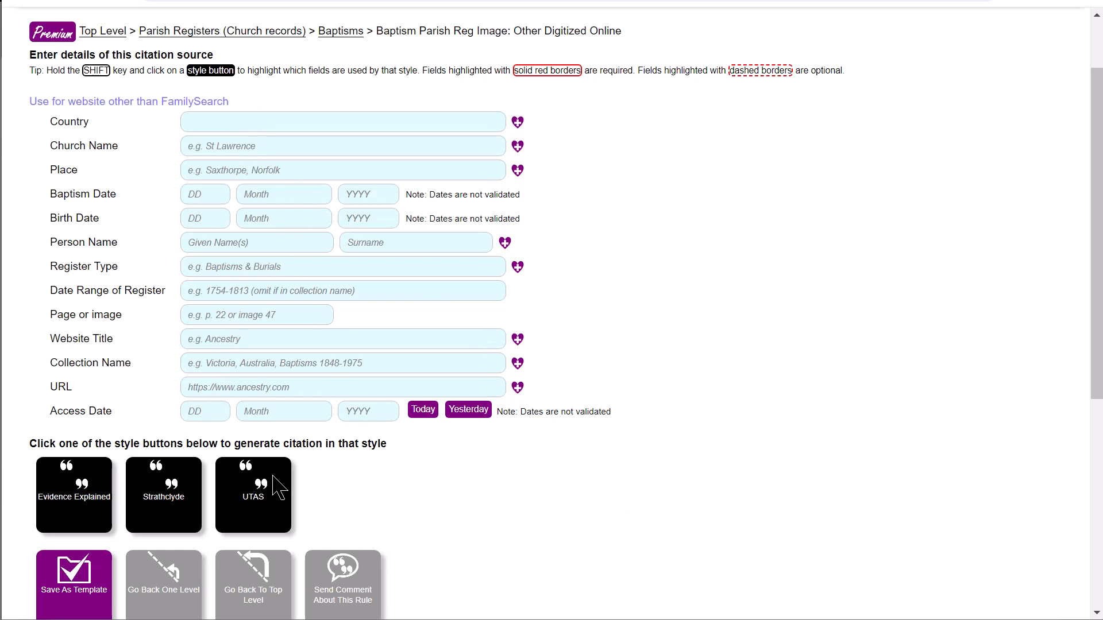
Highlight the fields used by the Evidence Explained style, compare with Strathclyde, and restore the Evidence Explained highlighting.
{"action": "left_click", "coordinate": [67, 488], "text": "shift"}
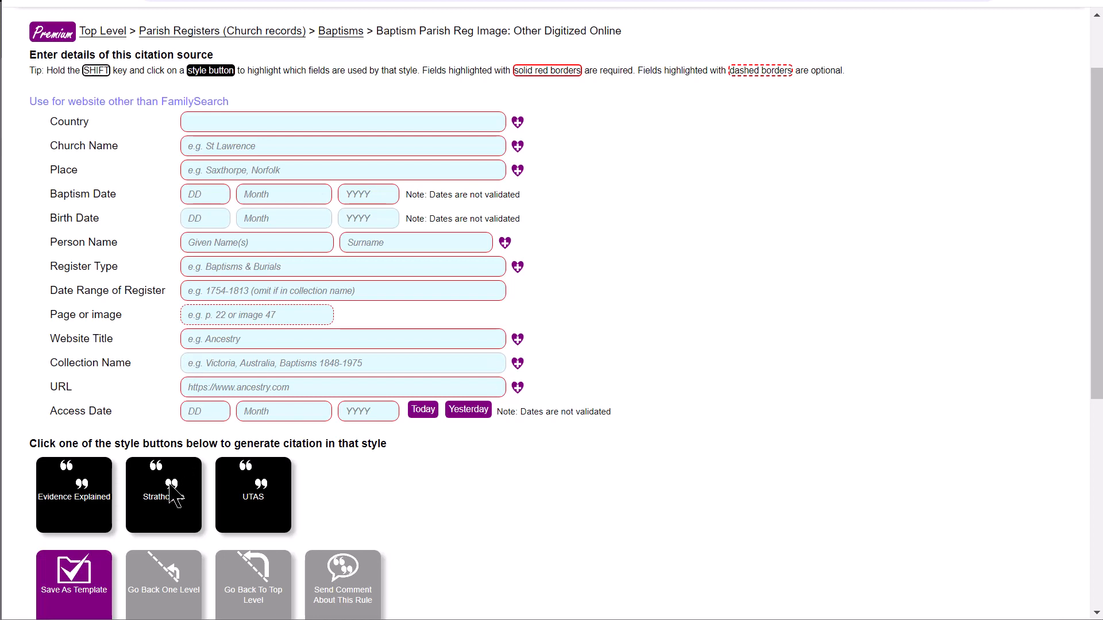
{"action": "left_click", "coordinate": [174, 498], "text": "shift"}
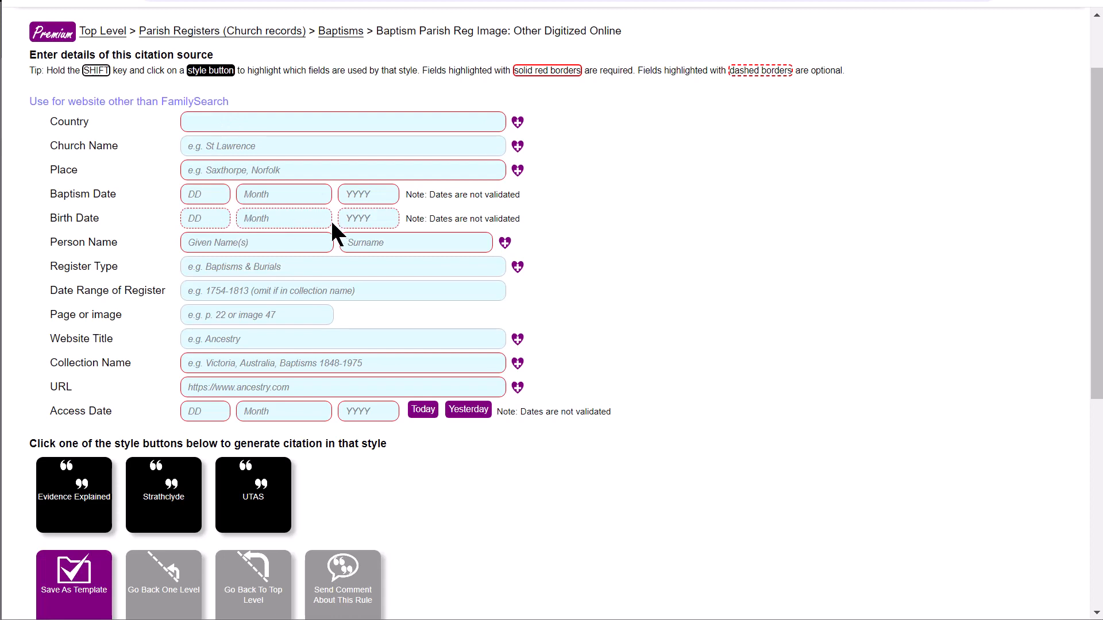
{"action": "left_click", "coordinate": [83, 495], "text": "shift"}
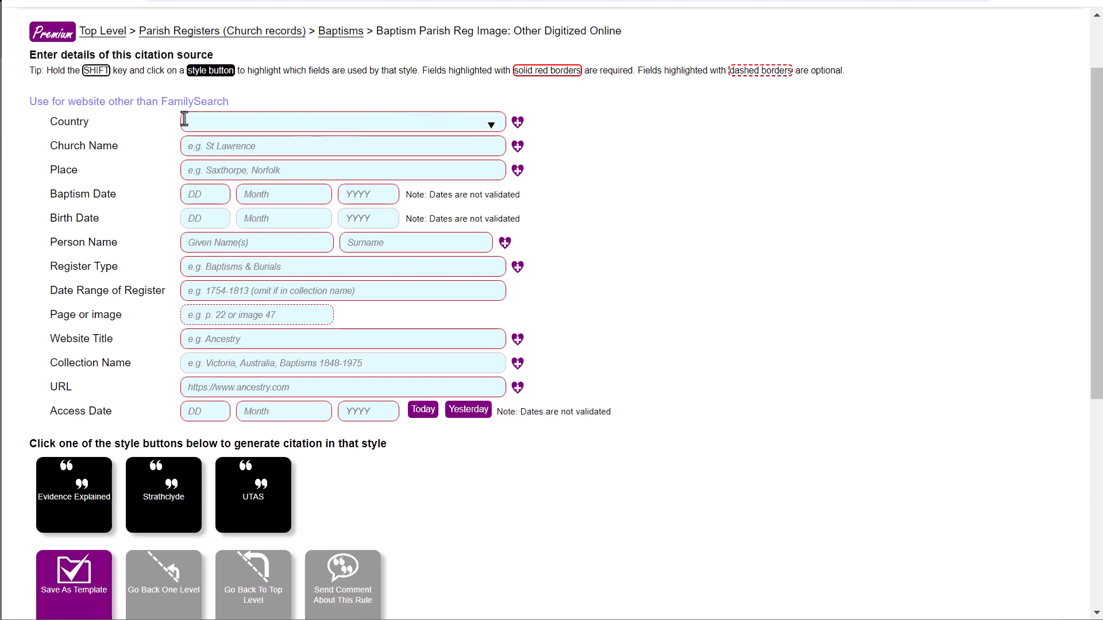
Try England and Ireland from the saved country suggestions, clearing the Country field after each.
{"action": "left_click", "coordinate": [487, 131]}
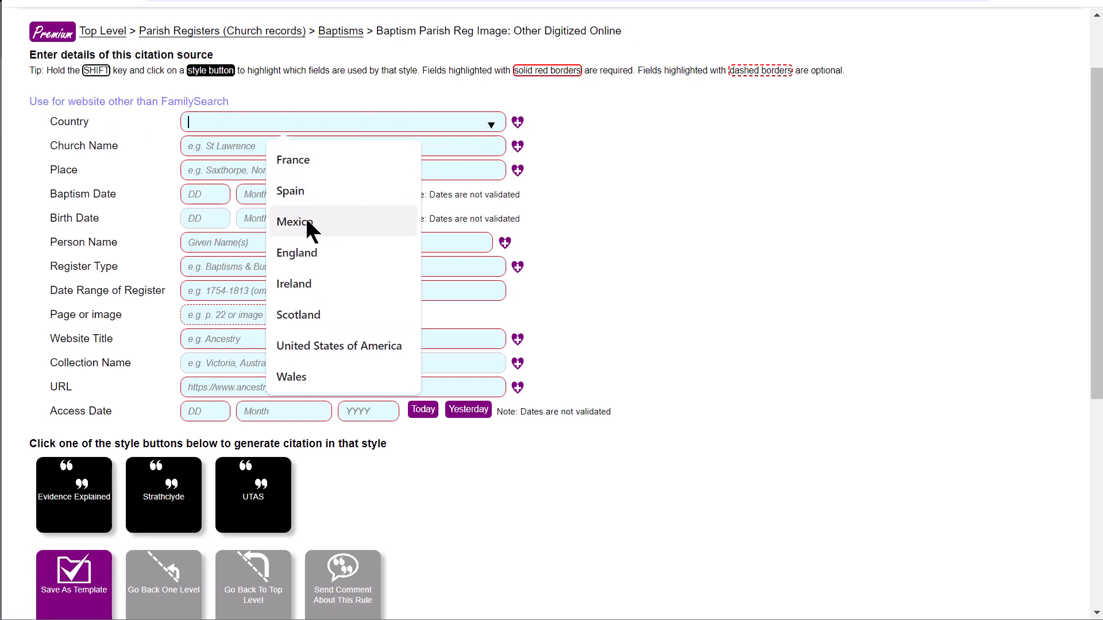
{"action": "left_click", "coordinate": [298, 254]}
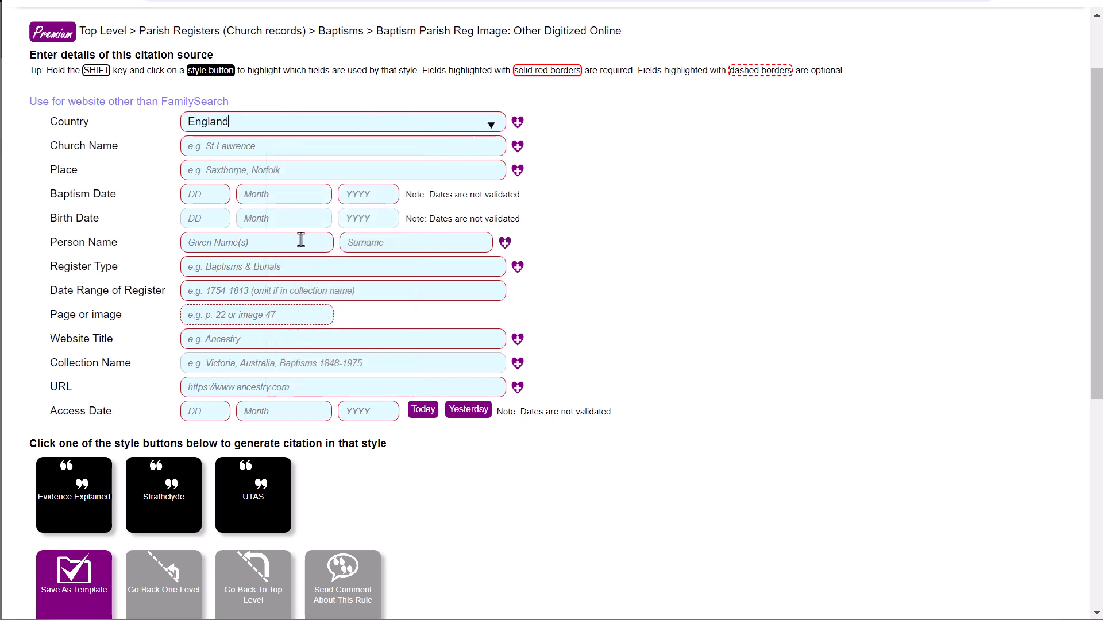
{"action": "left_click", "coordinate": [492, 125]}
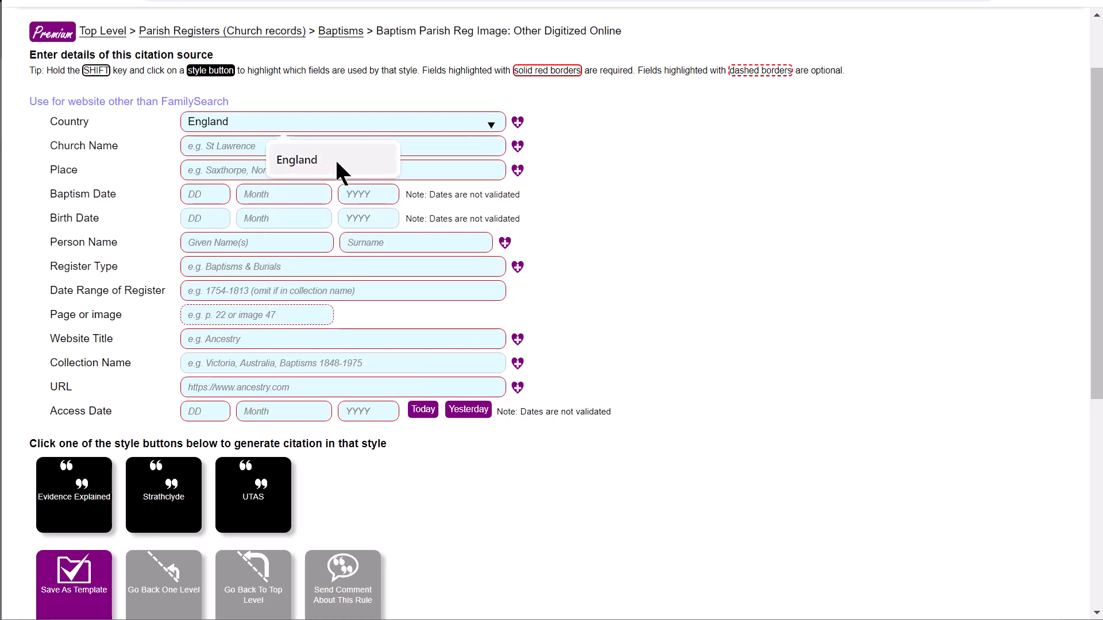
{"action": "left_click_drag", "start_coordinate": [276, 133], "coordinate": [136, 115]}
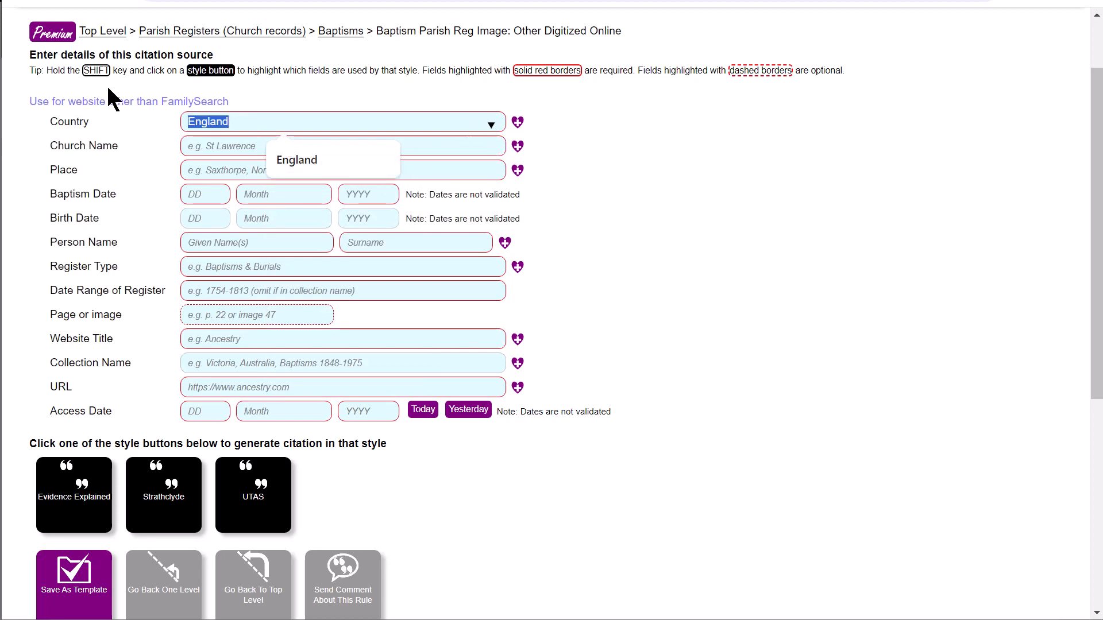
{"action": "key", "text": "BackSpace"}
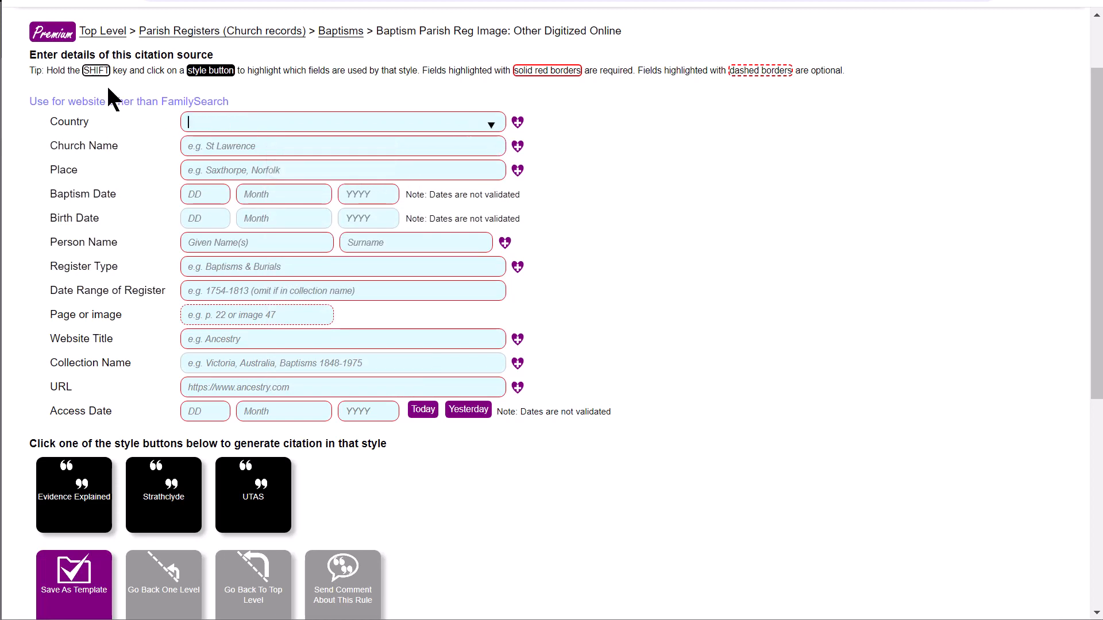
{"action": "left_click", "coordinate": [198, 121]}
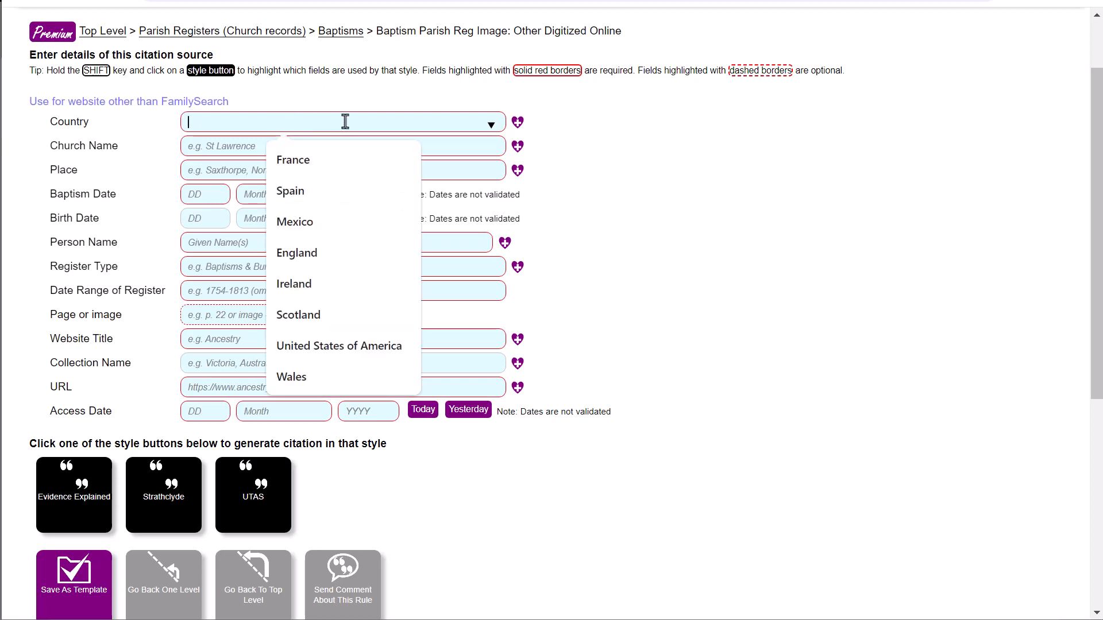
{"action": "left_click", "coordinate": [310, 285]}
{"action": "left_click_drag", "start_coordinate": [251, 117], "coordinate": [145, 115]}
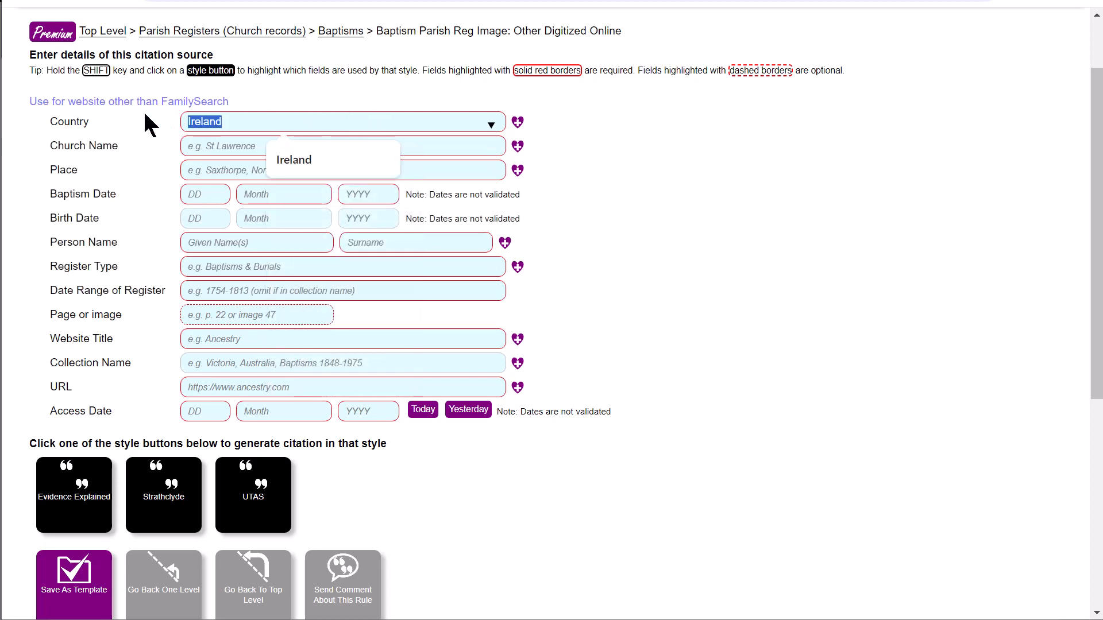
{"action": "key", "text": "BackSpace"}
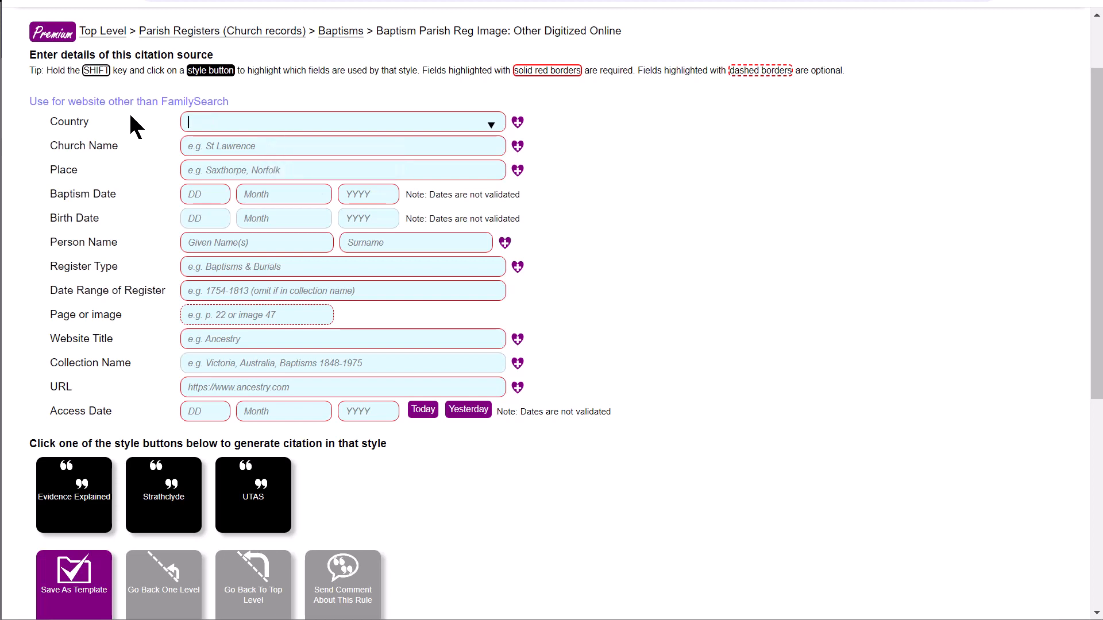
Enter Iceland as the country and save it as a favourite.
{"action": "type", "text": "Iceland"}
{"action": "left_click", "coordinate": [518, 123]}
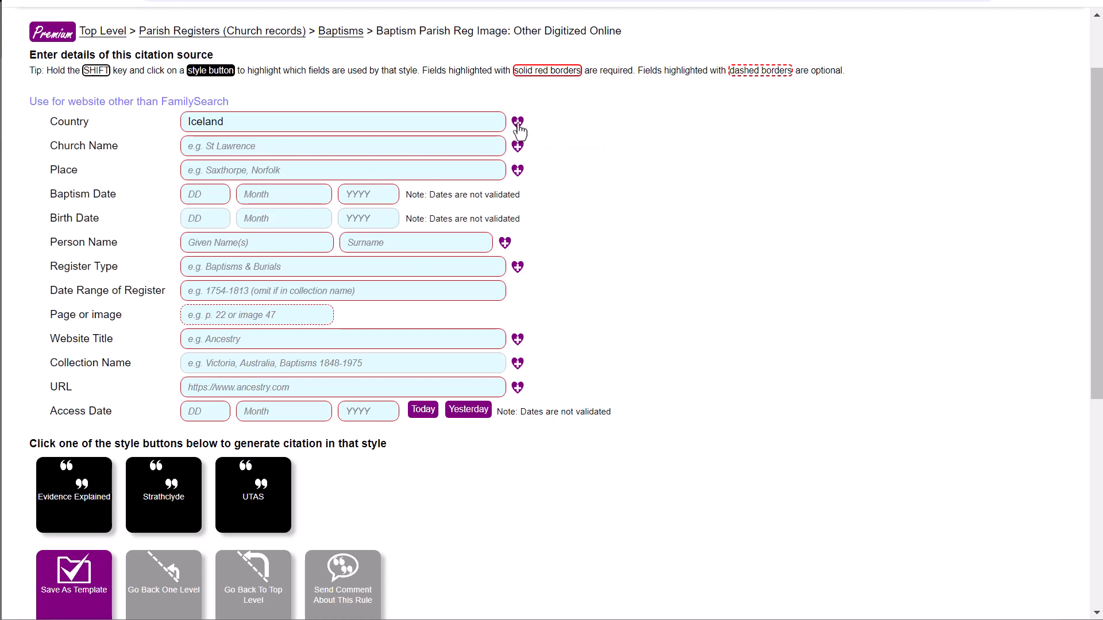
{"action": "left_click", "coordinate": [170, 206]}
Replace the country with Japan and check the saved suggestions offered for the church name and place.
{"action": "left_click_drag", "start_coordinate": [254, 122], "coordinate": [135, 122]}
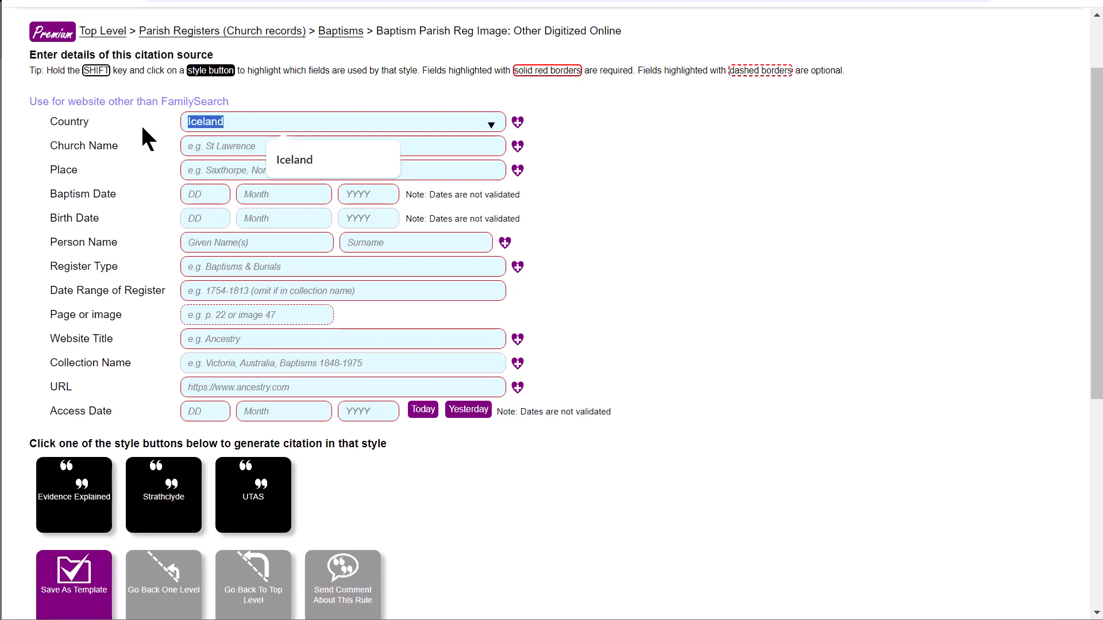
{"action": "type", "text": "Japan"}
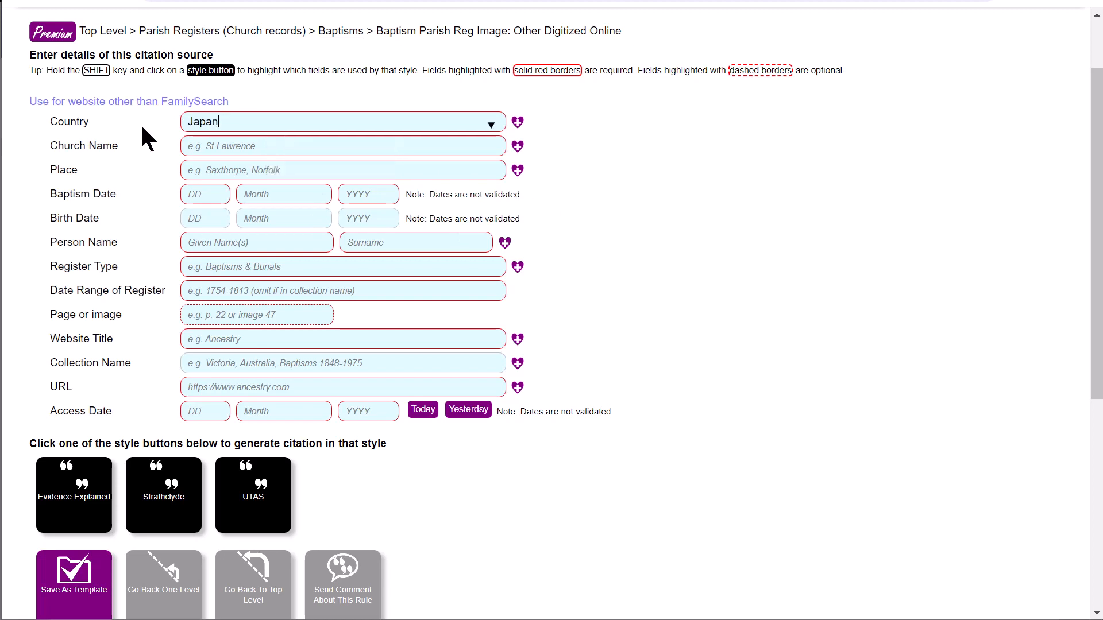
{"action": "left_click", "coordinate": [217, 151]}
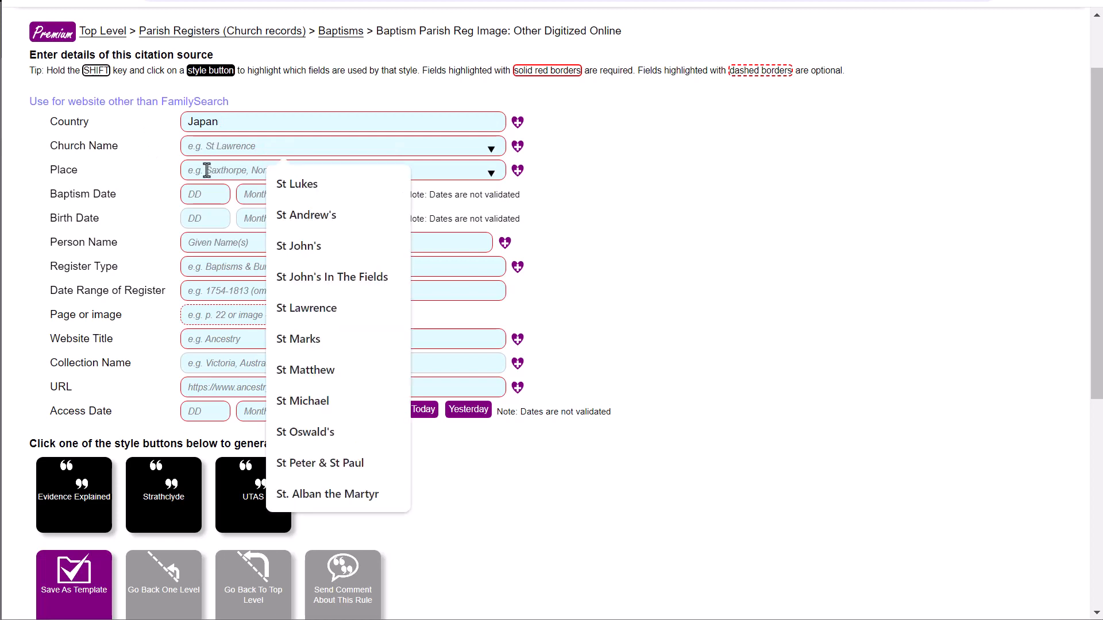
{"action": "left_click", "coordinate": [206, 171]}
{"action": "left_click", "coordinate": [202, 197]}
{"action": "left_click", "coordinate": [225, 147]}
{"action": "left_click", "coordinate": [244, 119]}
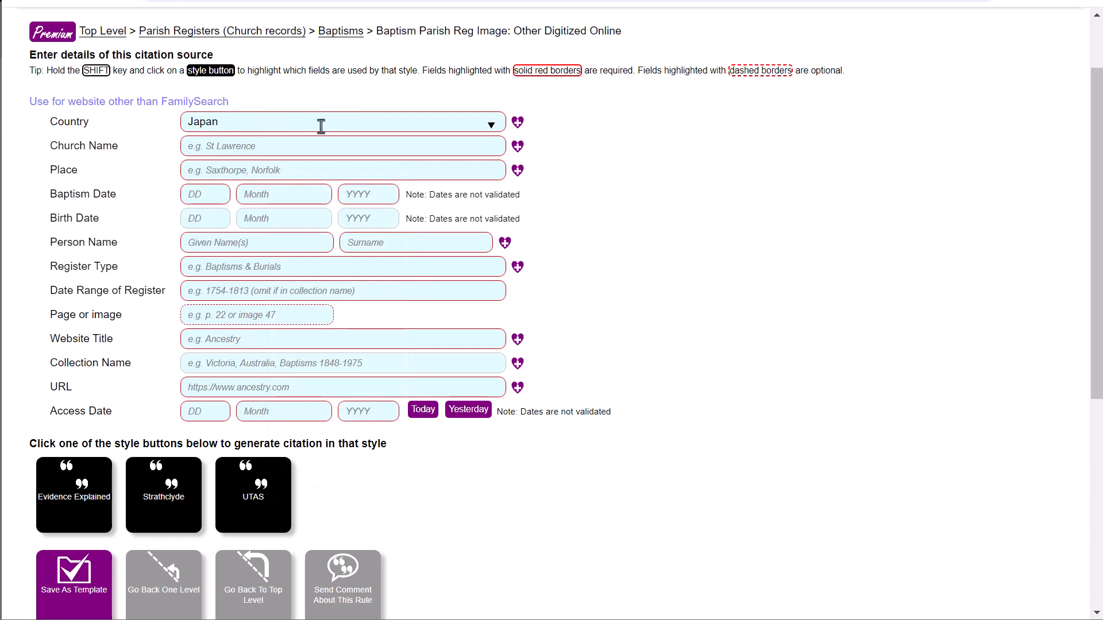
Clear the Country field and choose England from its saved suggestions.
{"action": "key", "text": "BackSpace"}
{"action": "key", "text": "BackSpace"}
{"action": "key", "text": "BackSpace"}
{"action": "key", "text": "BackSpace"}
{"action": "key", "text": "BackSpace"}
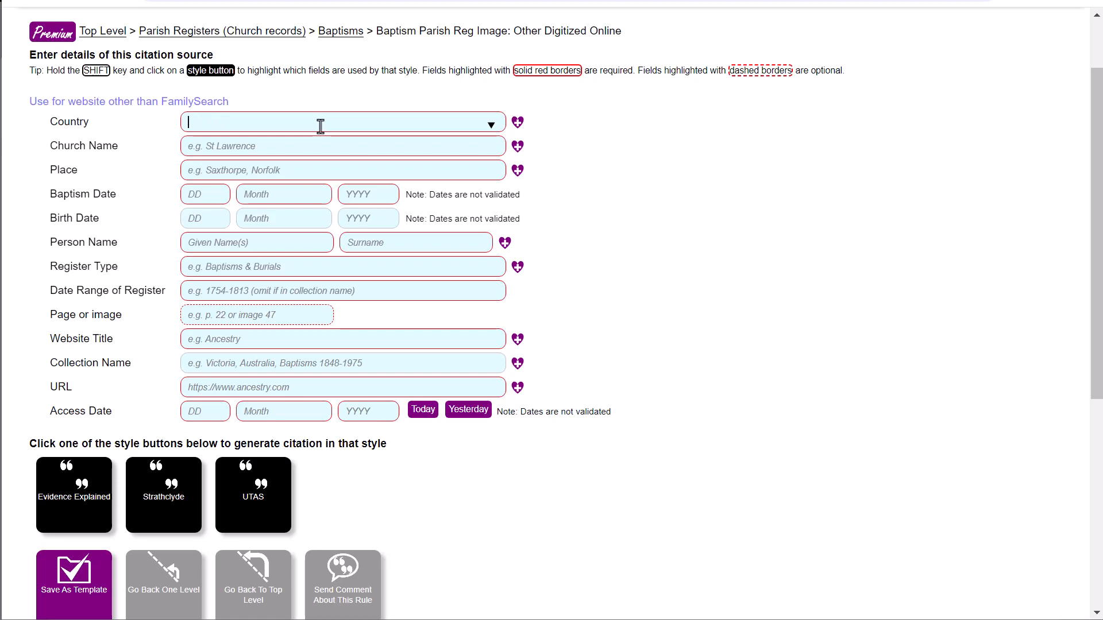
{"action": "left_click", "coordinate": [491, 125]}
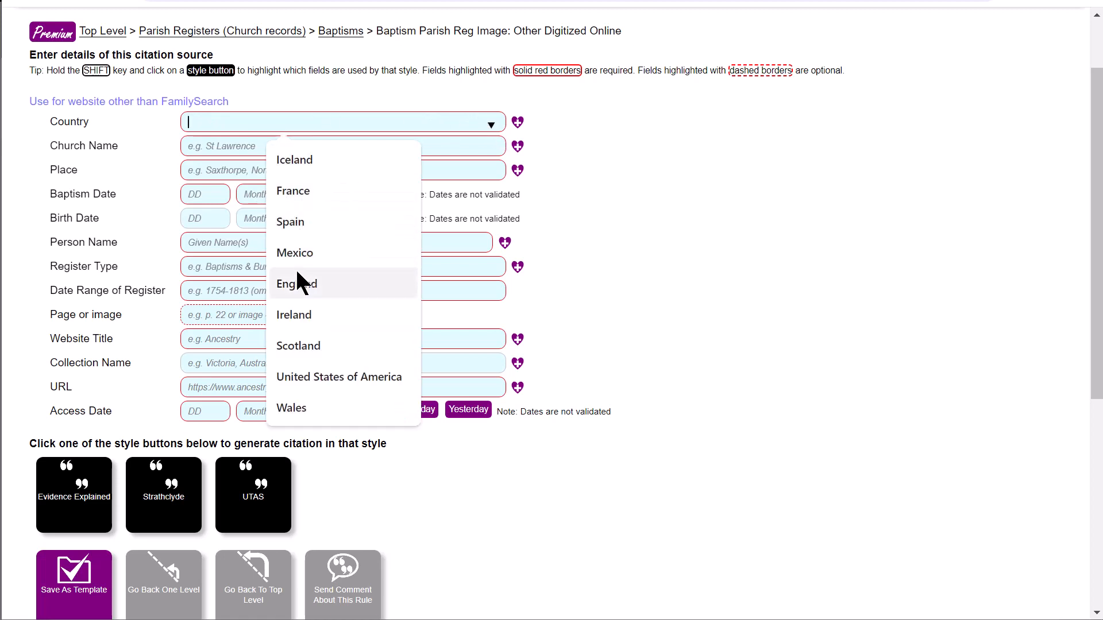
{"action": "left_click", "coordinate": [297, 285]}
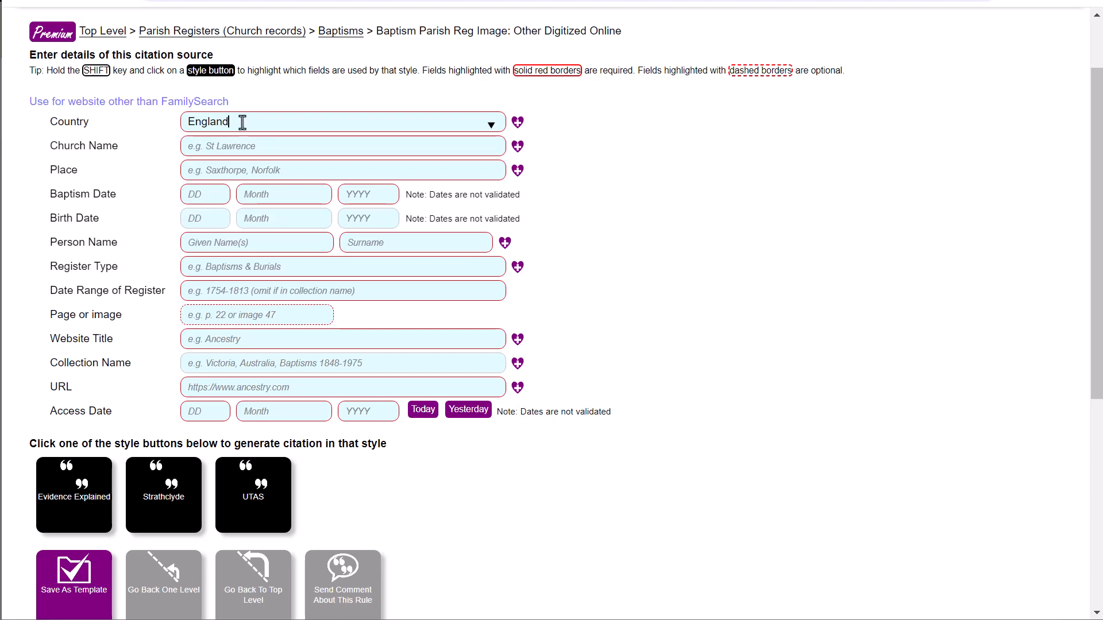
Fill in the church name as St Lukes and the place as Blockley, Gloucestershire from the saved suggestions.
{"action": "left_click", "coordinate": [219, 148]}
{"action": "left_click", "coordinate": [192, 147]}
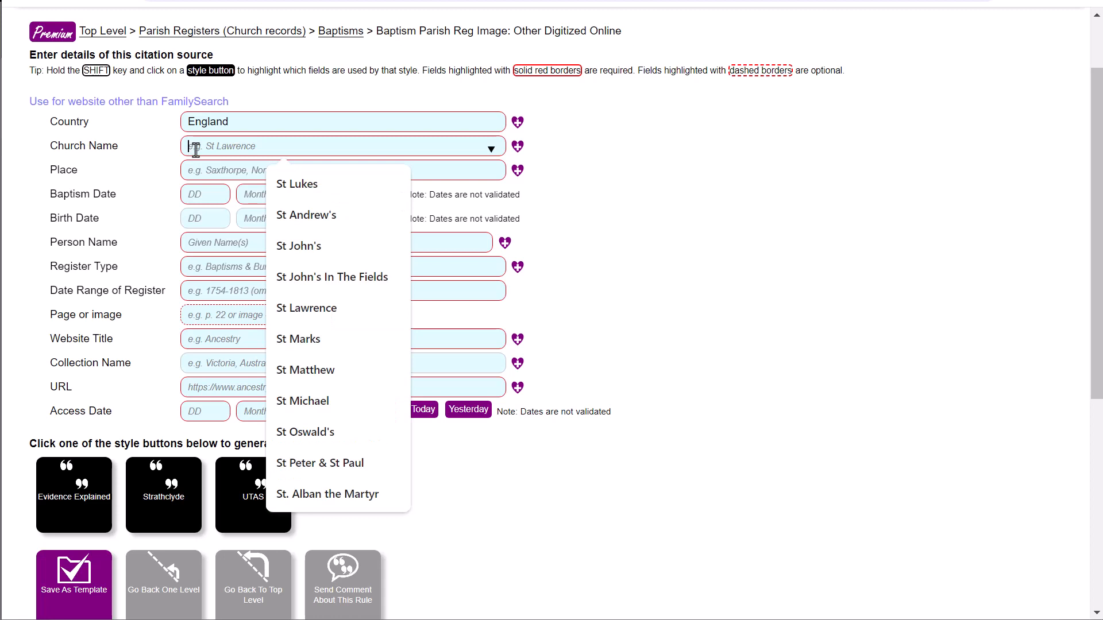
{"action": "left_click", "coordinate": [280, 181]}
{"action": "left_click", "coordinate": [214, 171]}
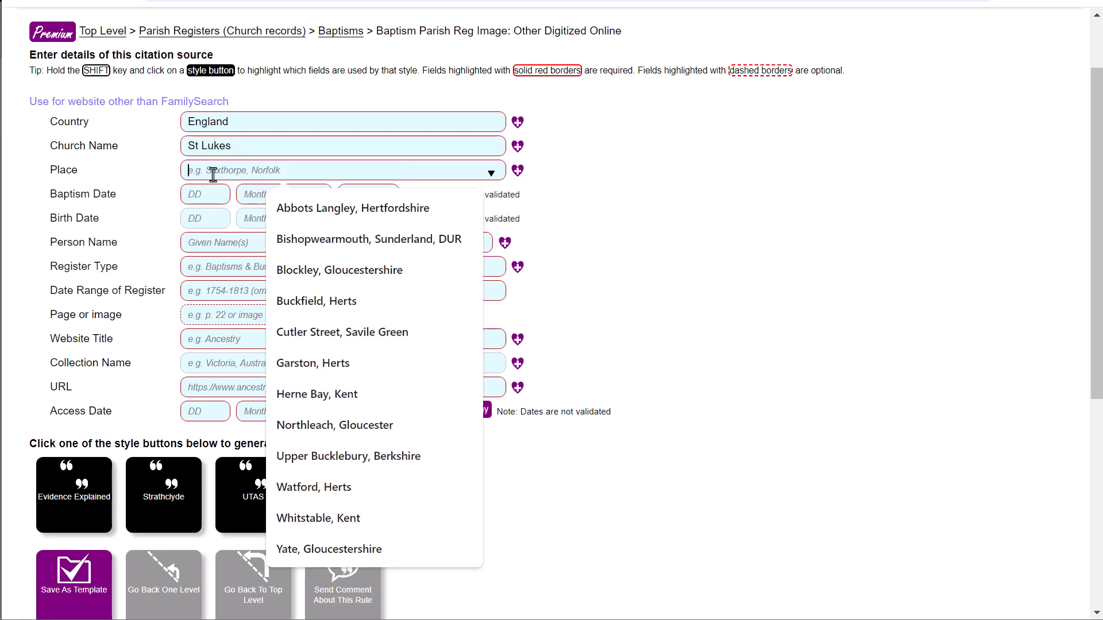
{"action": "left_click", "coordinate": [322, 272]}
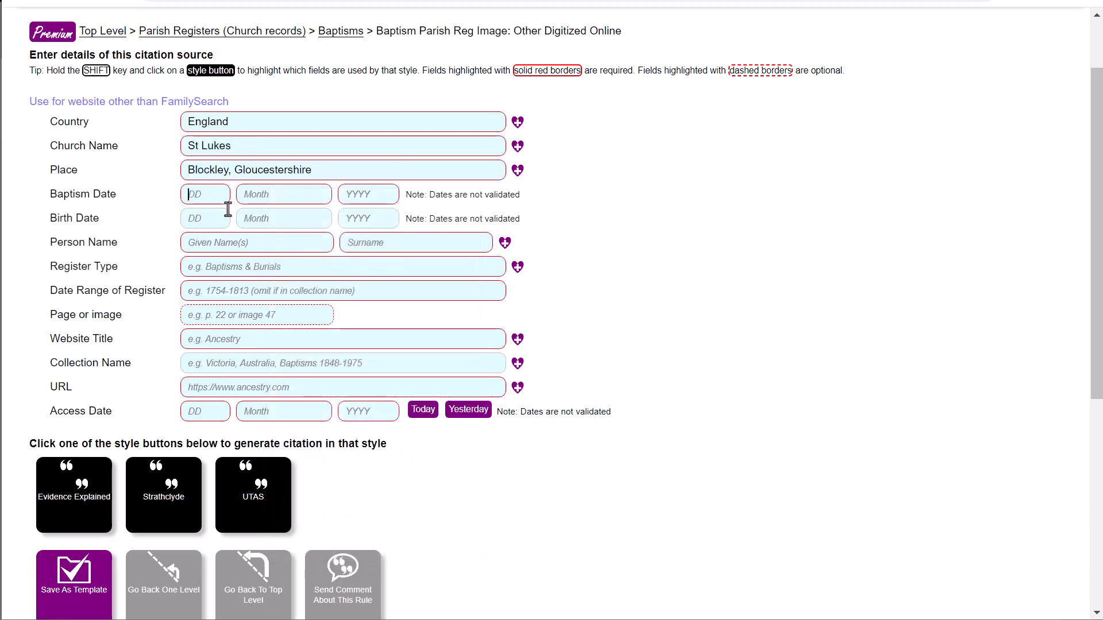
Set the baptism date to 1 March 1800.
{"action": "left_click", "coordinate": [209, 194]}
{"action": "type", "text": "1"}
{"action": "left_click", "coordinate": [295, 195]}
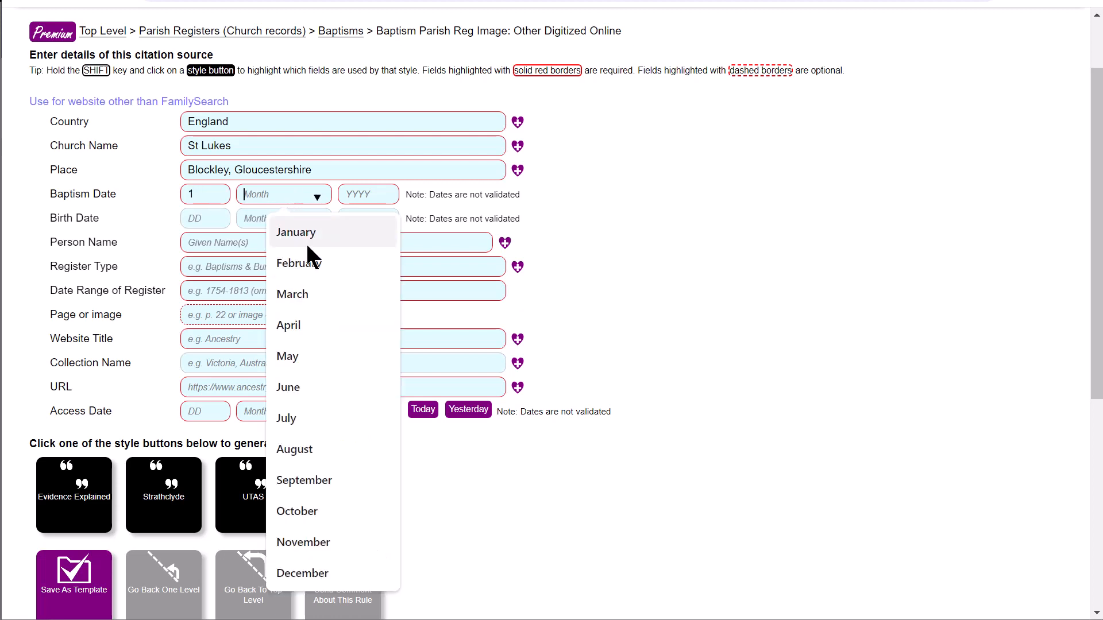
{"action": "left_click", "coordinate": [298, 296]}
{"action": "left_click", "coordinate": [373, 197]}
{"action": "type", "text": "1800"}
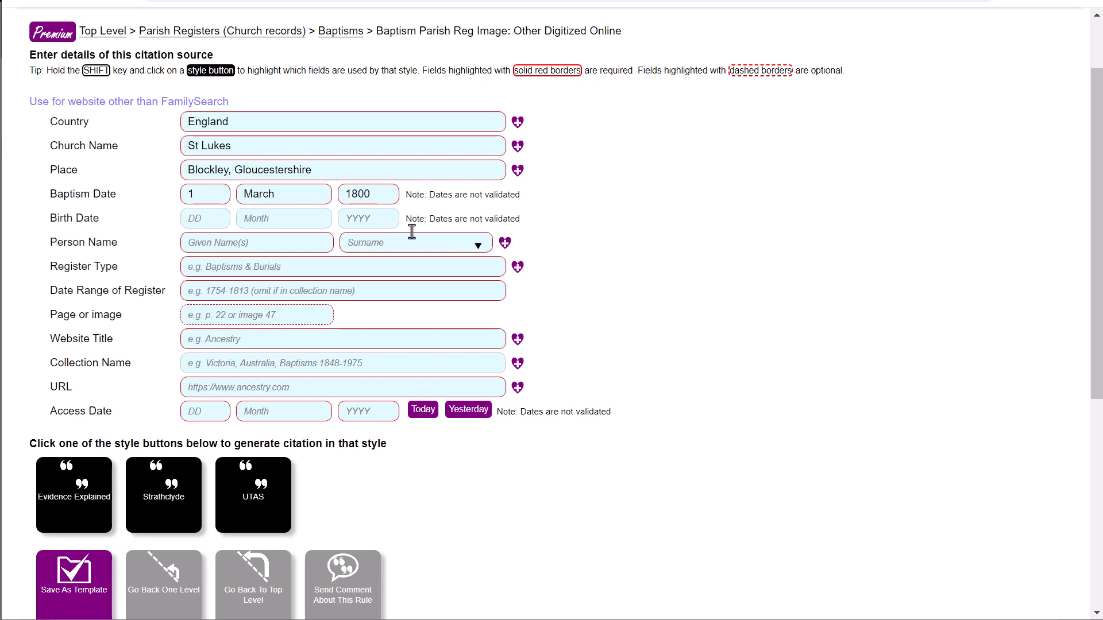
Enter the baptised person's given name and choose the surname from the saved favourites.
{"action": "left_click", "coordinate": [272, 248]}
{"action": "type", "text": "Fred"}
{"action": "left_click", "coordinate": [421, 244]}
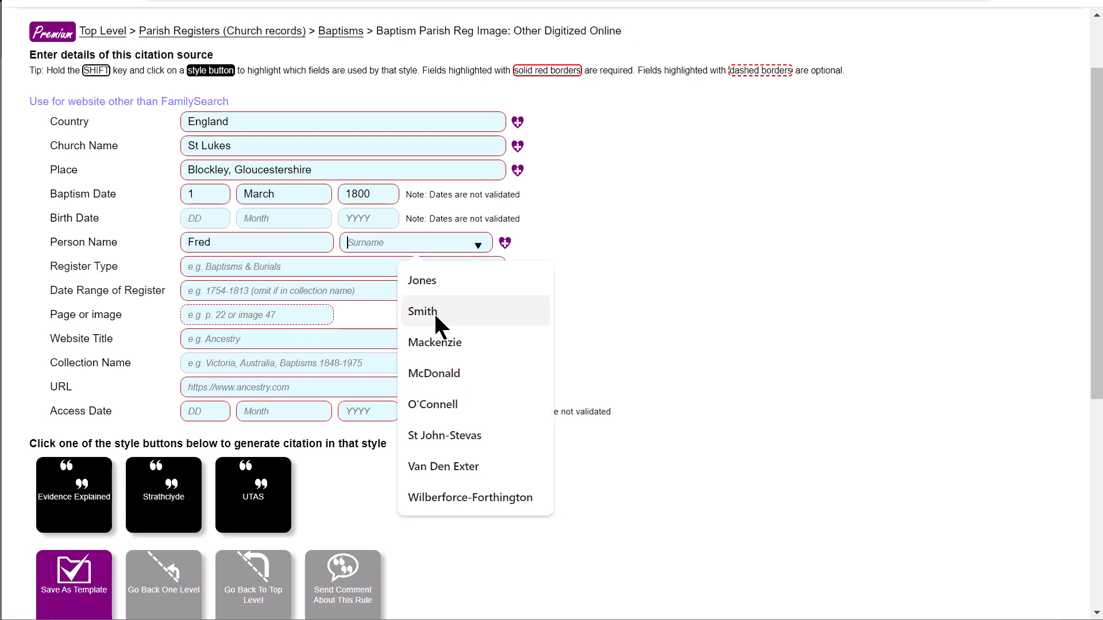
{"action": "left_click", "coordinate": [430, 311]}
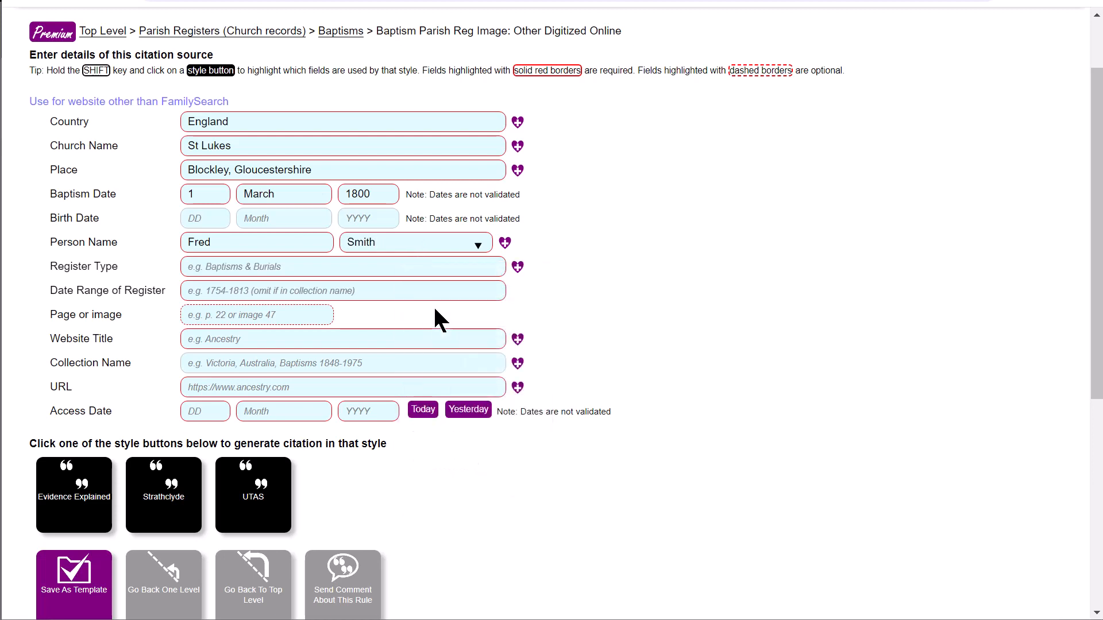
Try a variant spelling of the person's surname and restore the saved favourite surname.
{"action": "left_click", "coordinate": [387, 243]}
{"action": "key", "text": "BackSpace"}
{"action": "key", "text": "BackSpace"}
{"action": "key", "text": "BackSpace"}
{"action": "key", "text": "BackSpace"}
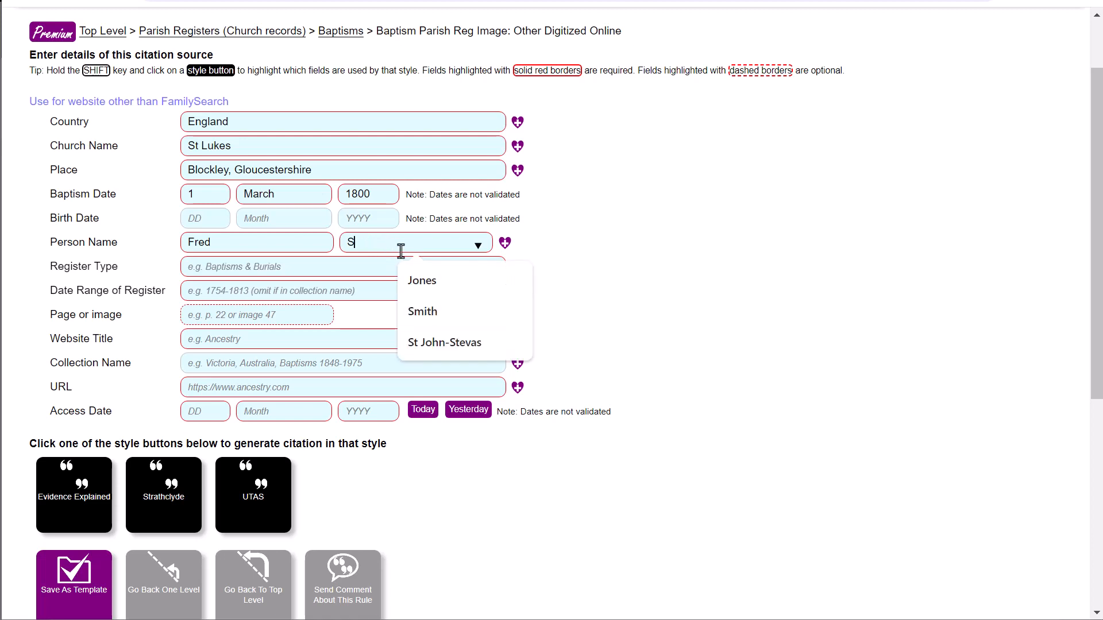
{"action": "type", "text": "myth"}
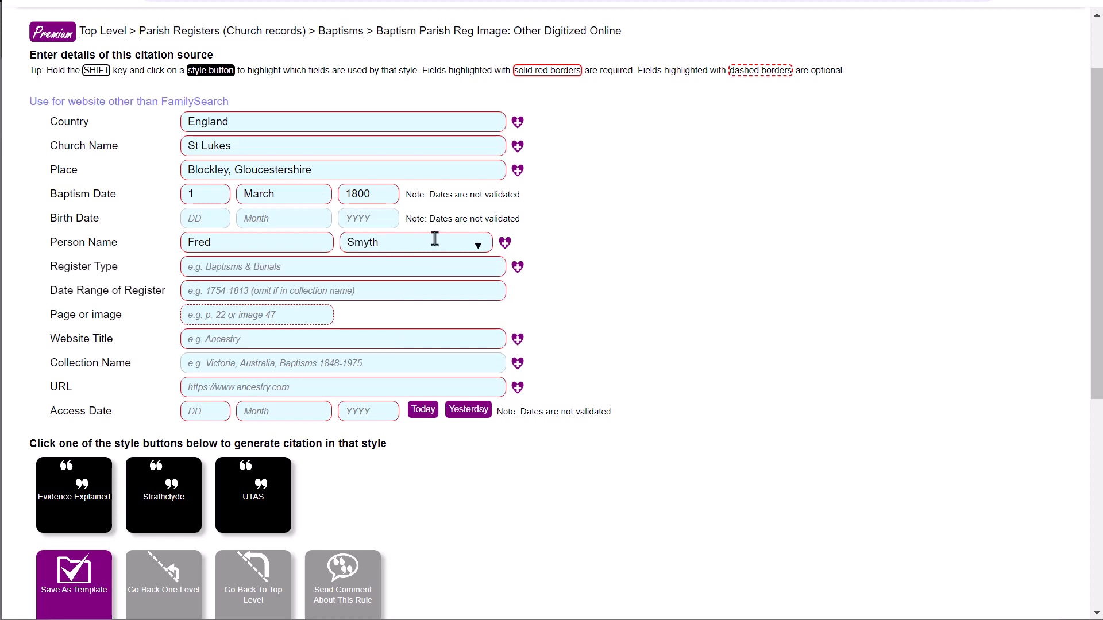
{"action": "key", "text": "BackSpace"}
{"action": "key", "text": "BackSpace"}
{"action": "key", "text": "BackSpace"}
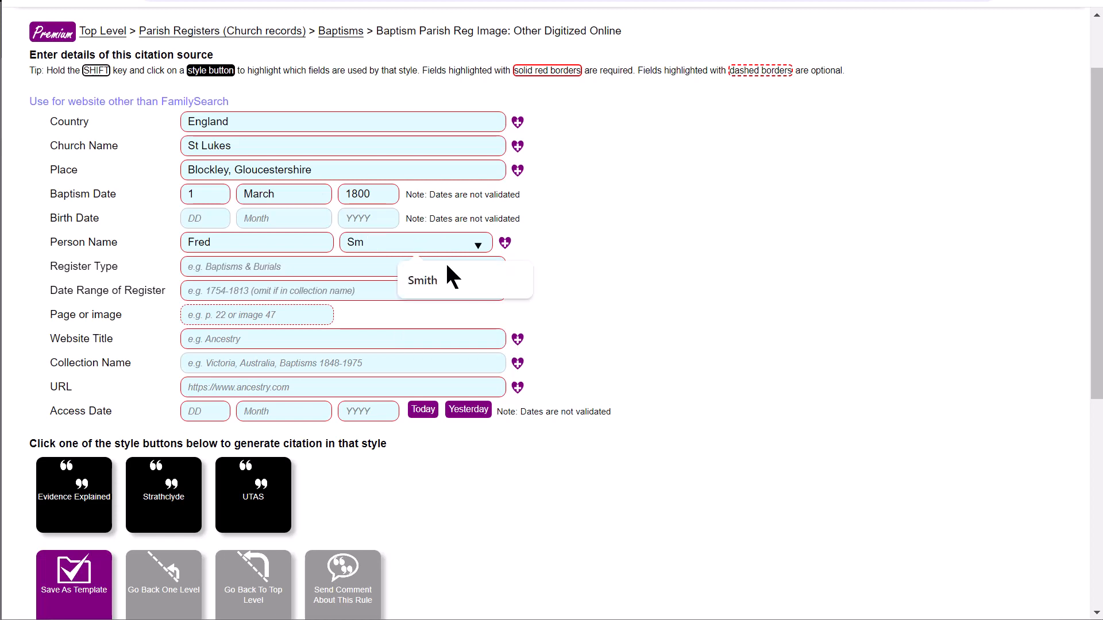
{"action": "left_click", "coordinate": [440, 281]}
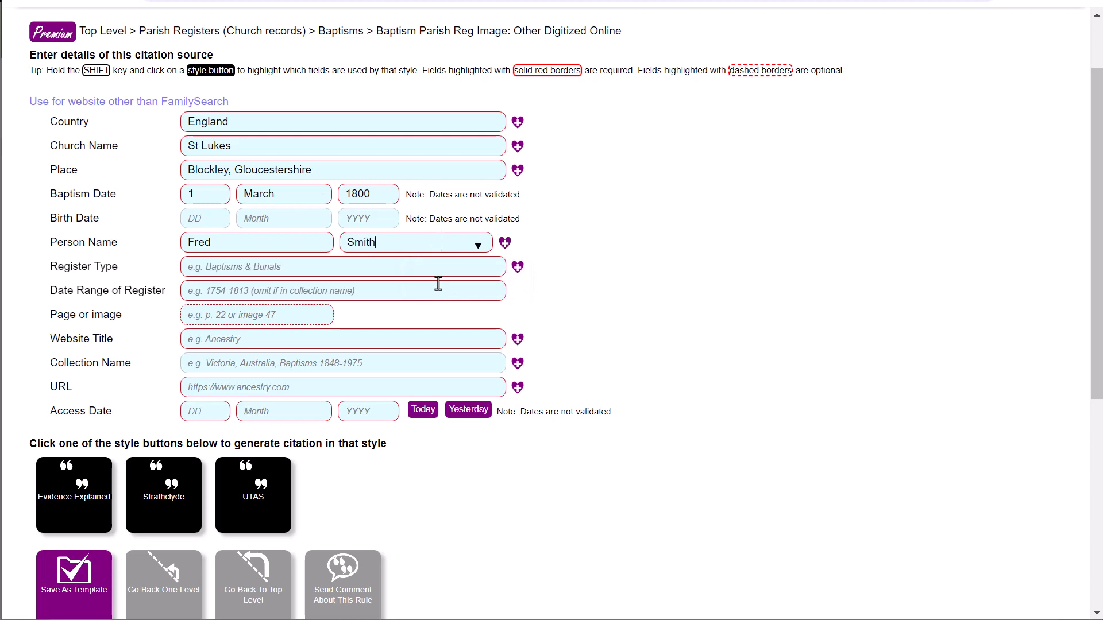
Fill in the register details: type Births & Baptisms, date range 1800-1812 and page p. 2.
{"action": "left_click", "coordinate": [225, 268]}
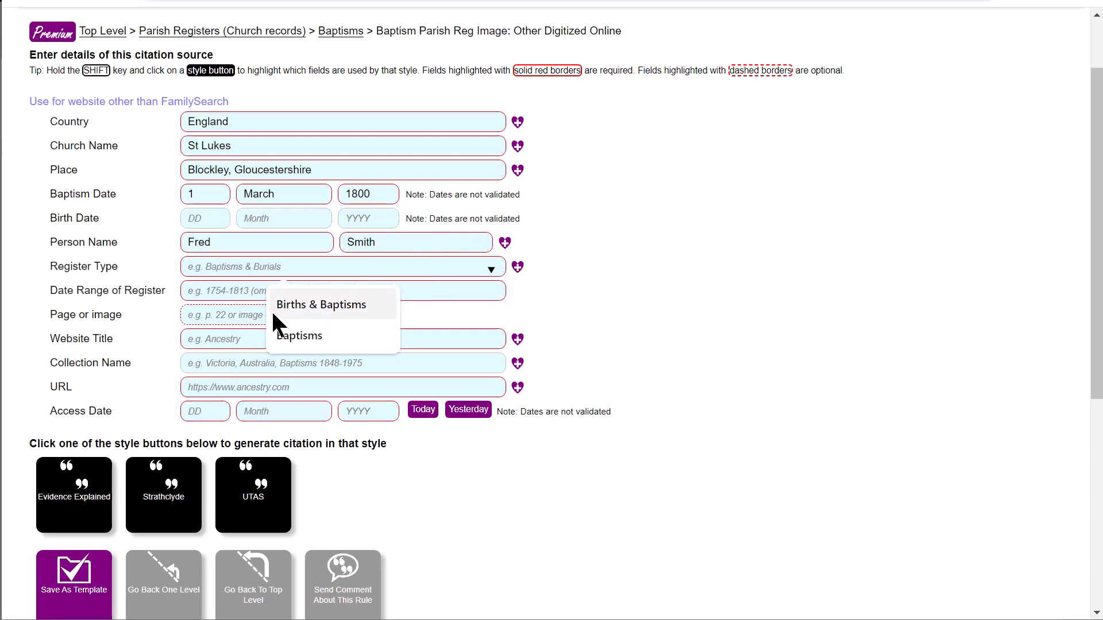
{"action": "left_click", "coordinate": [302, 300]}
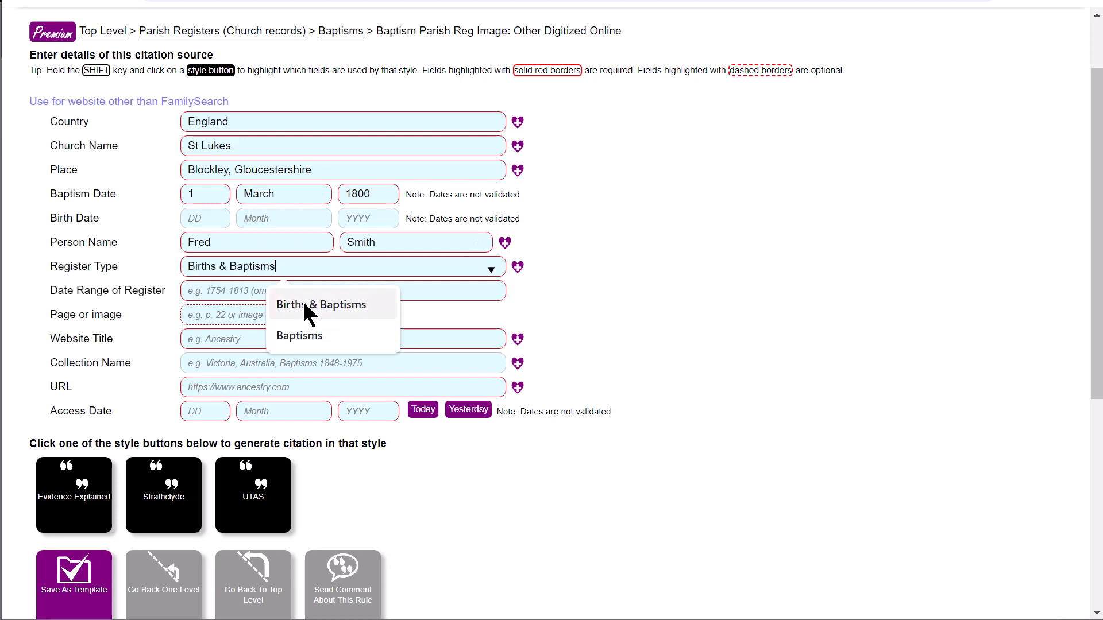
{"action": "left_click", "coordinate": [192, 291]}
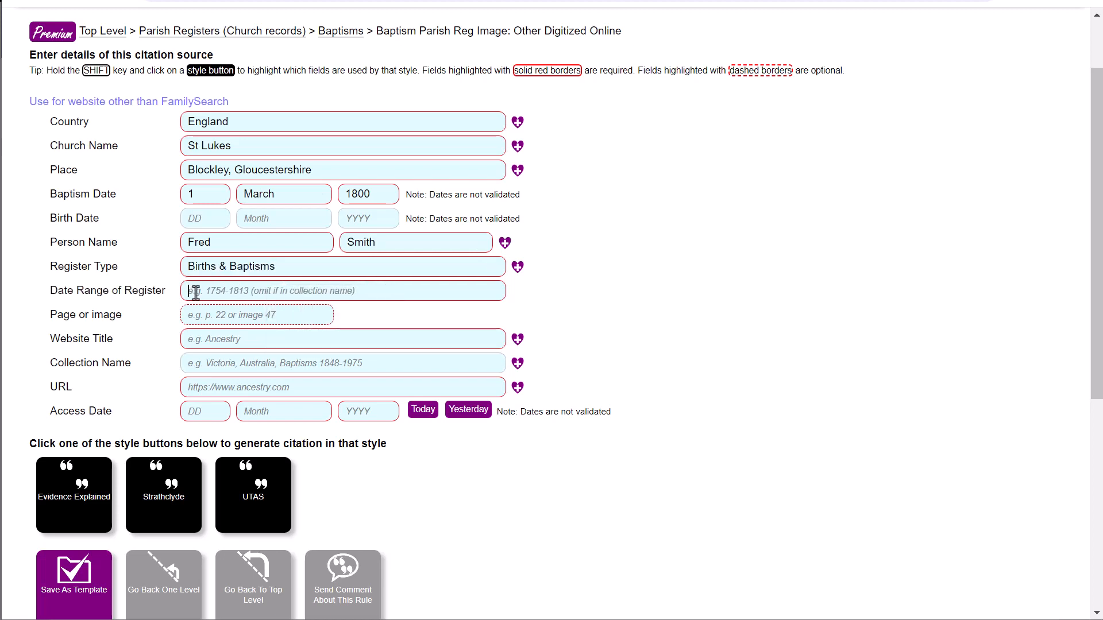
{"action": "type", "text": "1800-"}
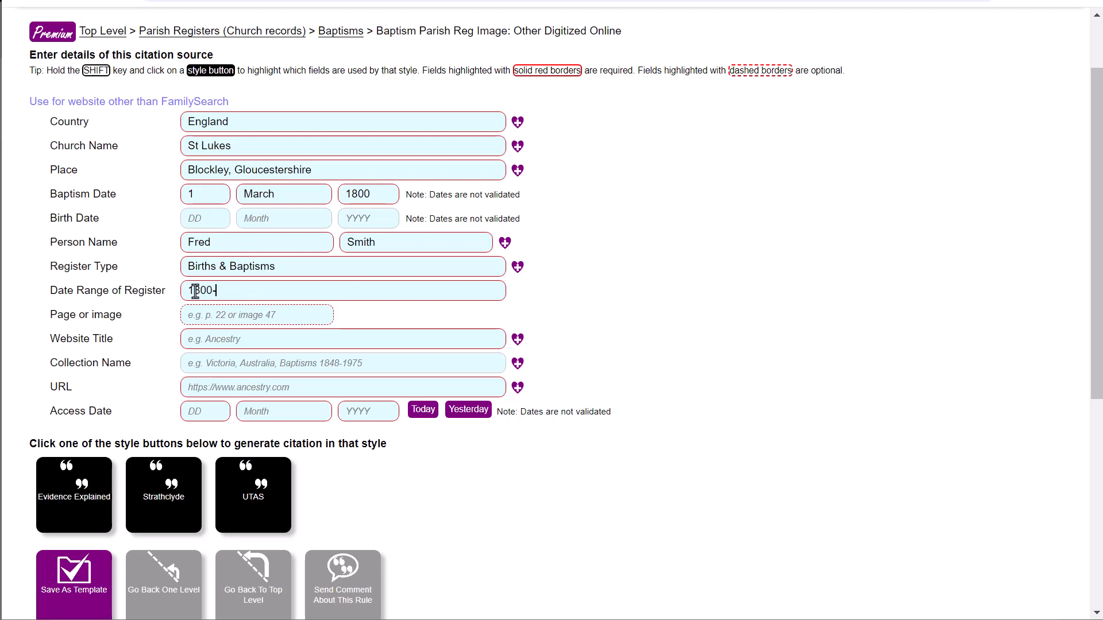
{"action": "type", "text": "18"}
{"action": "type", "text": "12"}
{"action": "type", "text": "p"}
{"action": "type", "text": ", 2"}
{"action": "left_click", "coordinate": [229, 343]}
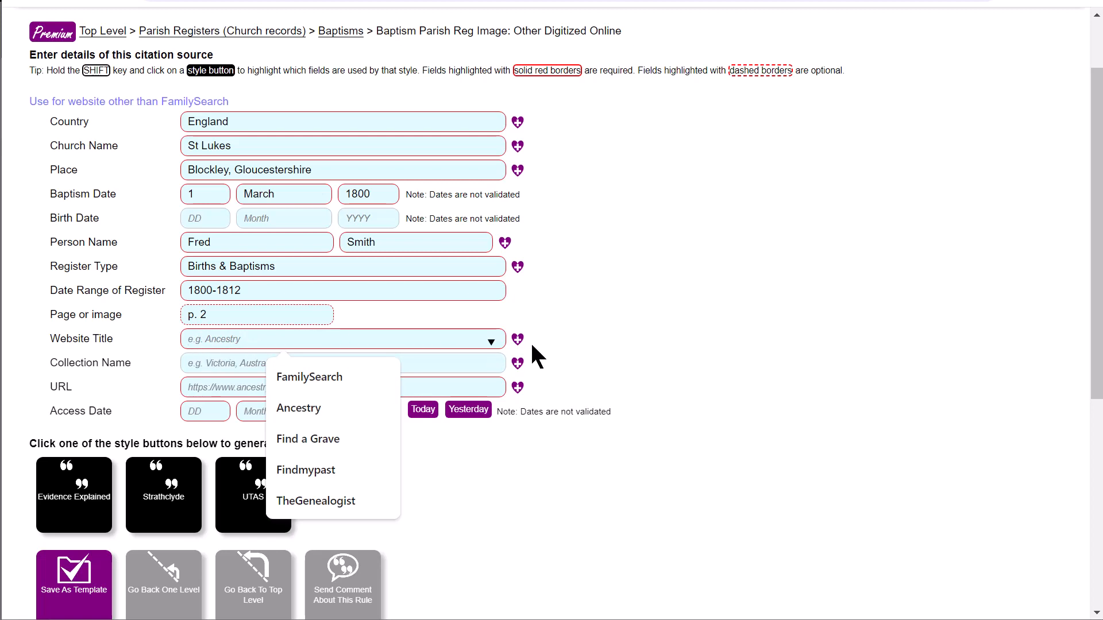
{"action": "left_click", "coordinate": [301, 408]}
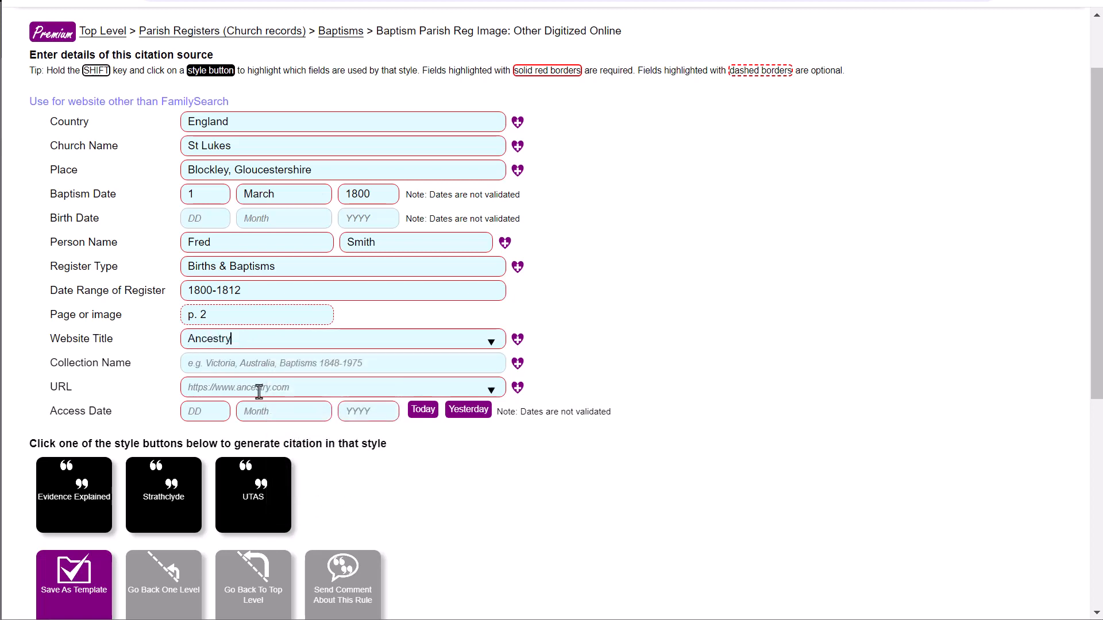
{"action": "left_click", "coordinate": [235, 387]}
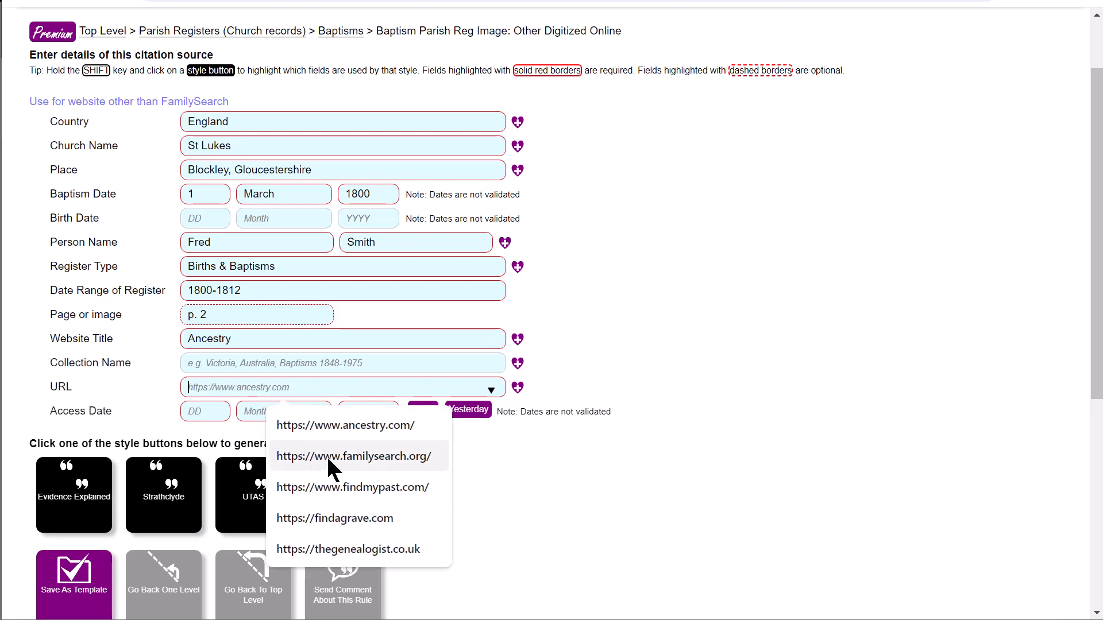
{"action": "left_click", "coordinate": [345, 425]}
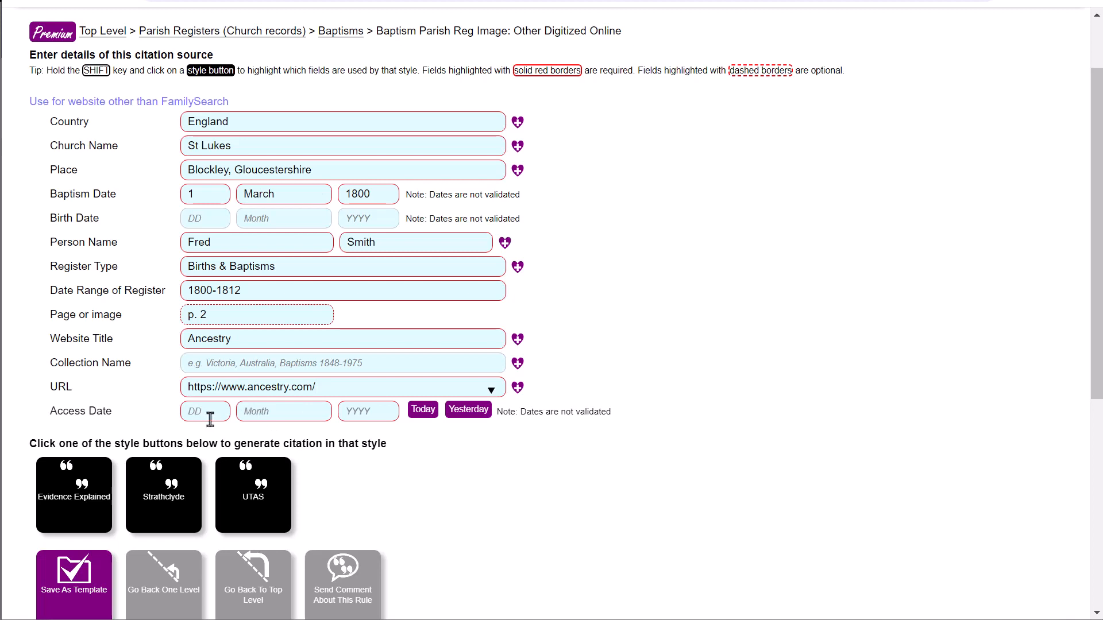
Set the access date to 8 March 2024.
{"action": "left_click", "coordinate": [258, 413]}
{"action": "left_click", "coordinate": [298, 95]}
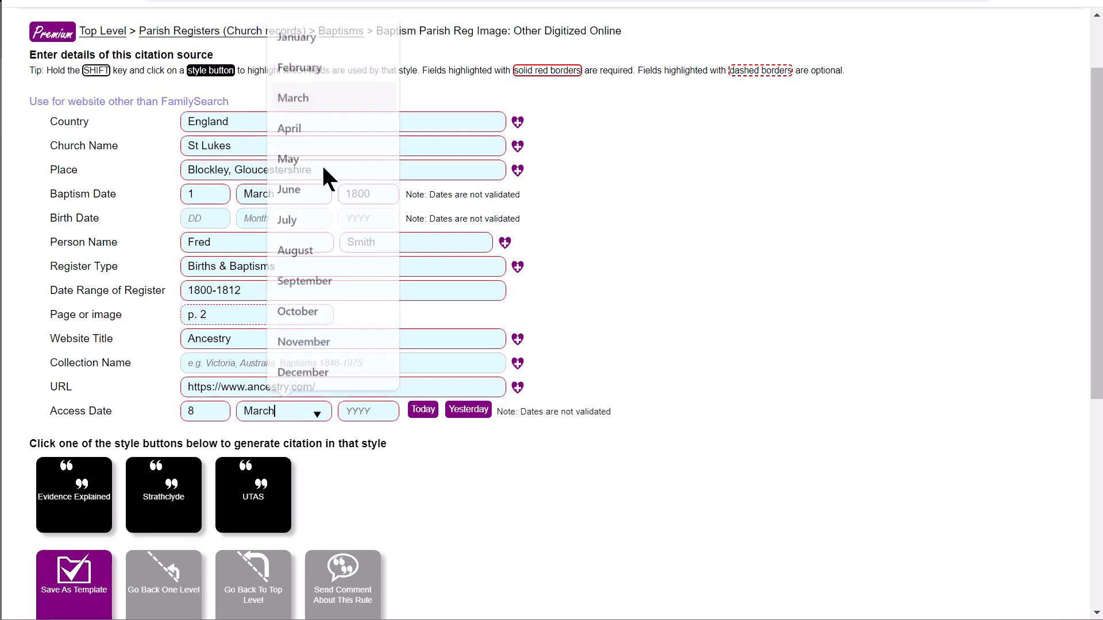
{"action": "left_click", "coordinate": [370, 411]}
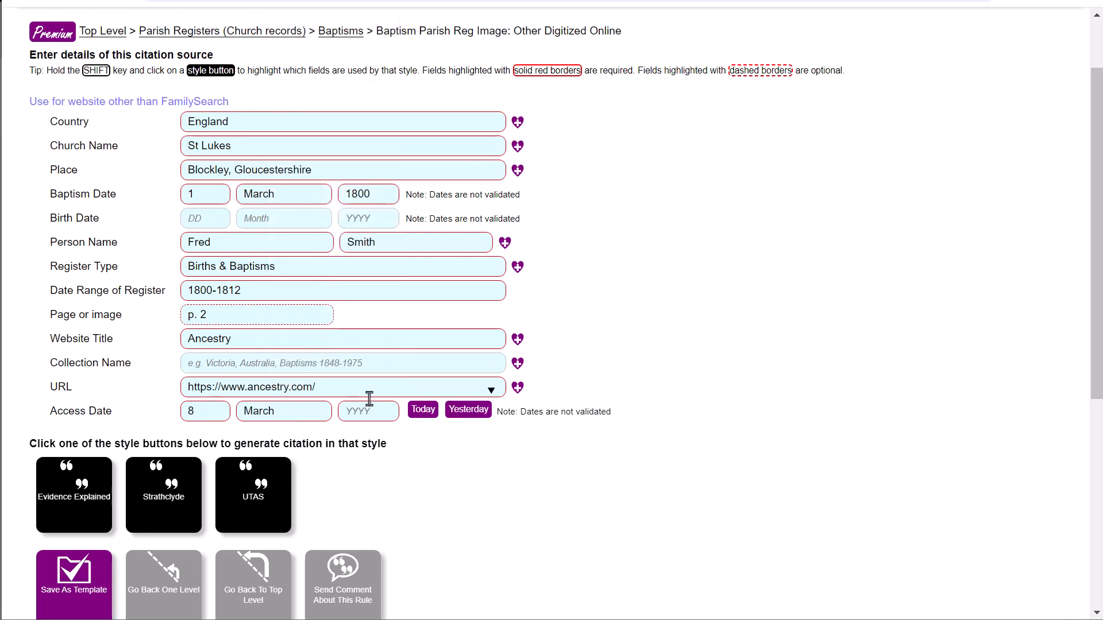
{"action": "type", "text": "2024"}
{"action": "left_click", "coordinate": [430, 417]}
{"action": "left_click", "coordinate": [461, 417]}
Clear the URL and generate the Evidence Explained citation without it.
{"action": "left_click", "coordinate": [346, 392]}
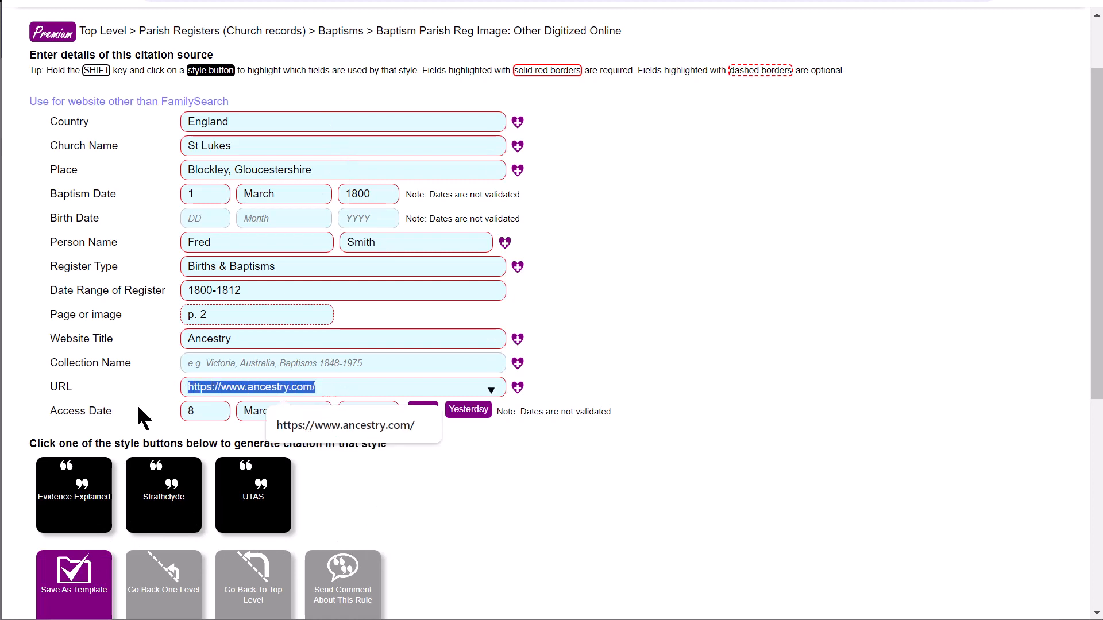
{"action": "key", "text": "BackSpace"}
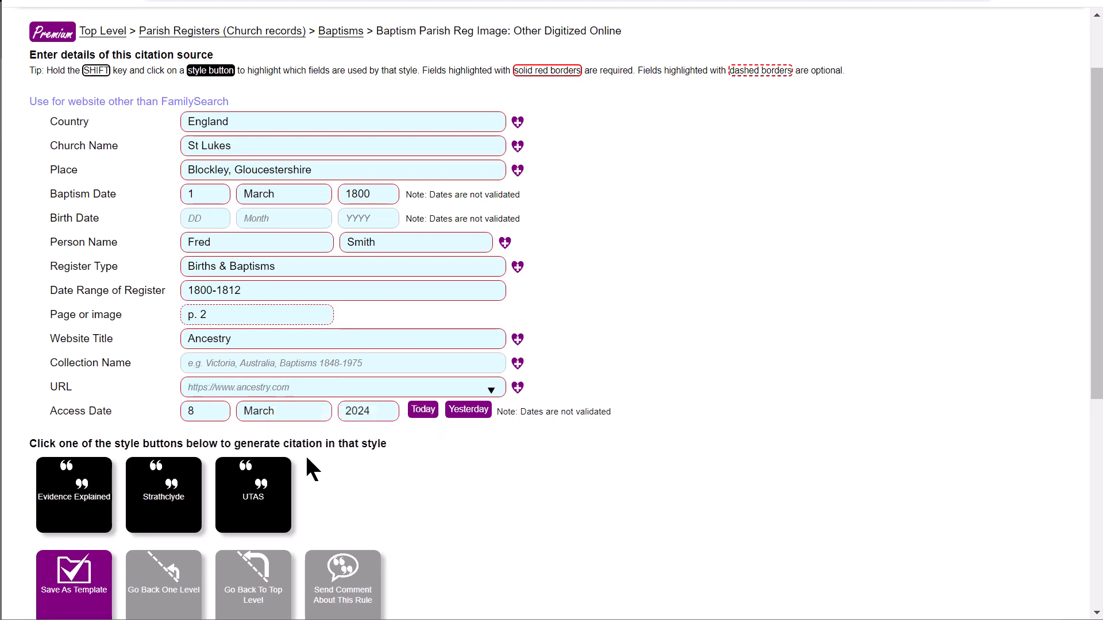
{"action": "left_click", "coordinate": [82, 491]}
{"action": "scroll", "coordinate": [472, 459], "scroll_direction": "down", "scroll_amount": 3}
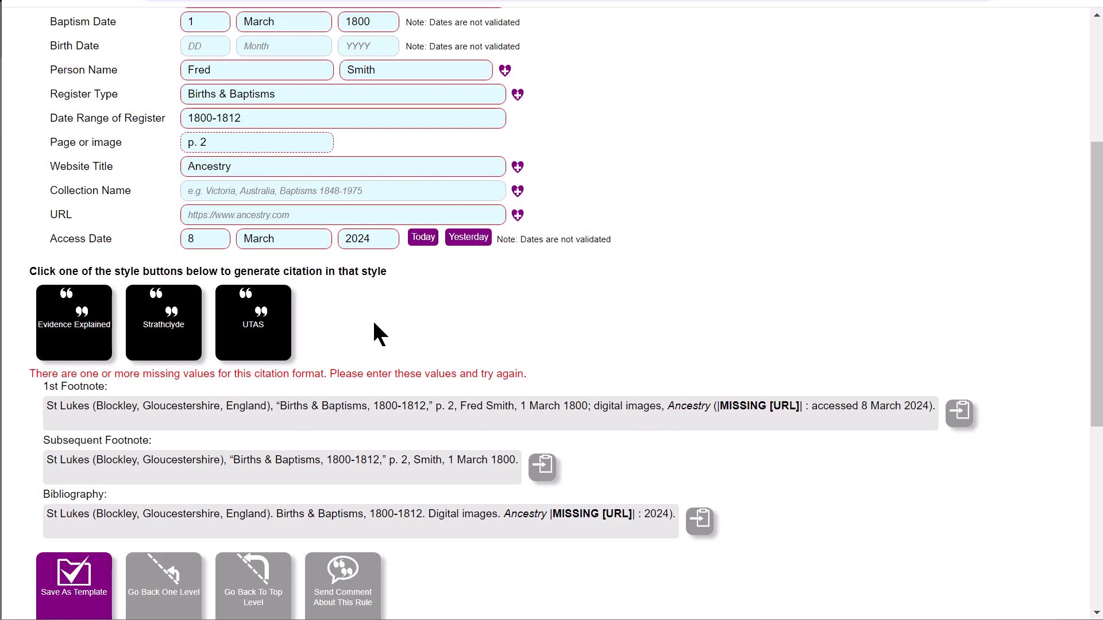
{"action": "left_click", "coordinate": [235, 216]}
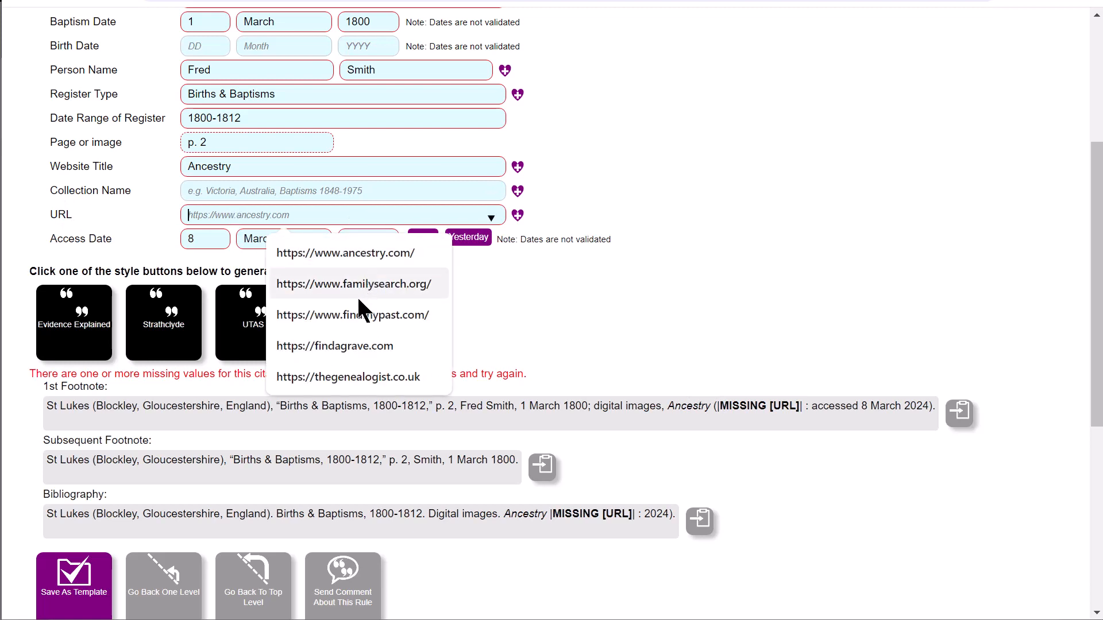
{"action": "left_click", "coordinate": [344, 253]}
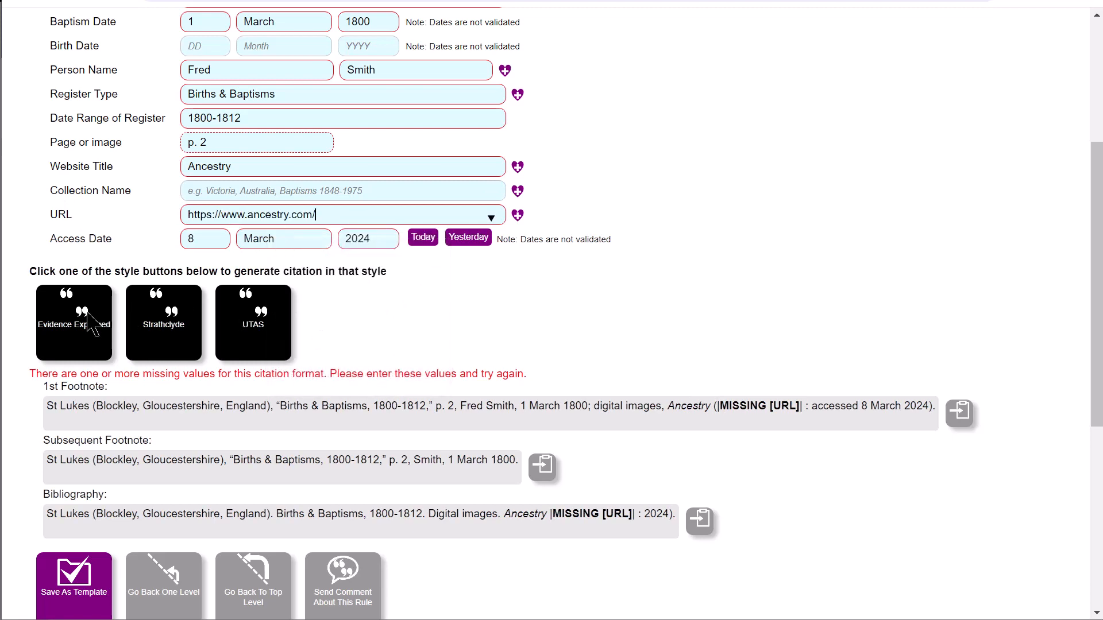
{"action": "left_click", "coordinate": [88, 315]}
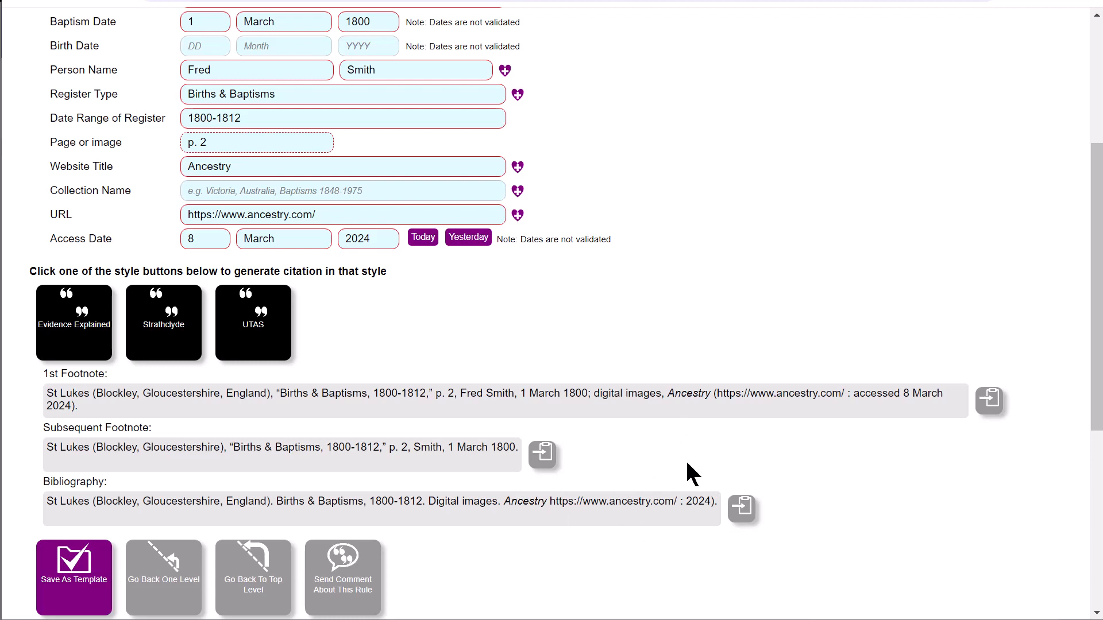
Copy the 1st Footnote citation and paste it into footnote 1 of smith report.docx in Word.
{"action": "left_click", "coordinate": [989, 402]}
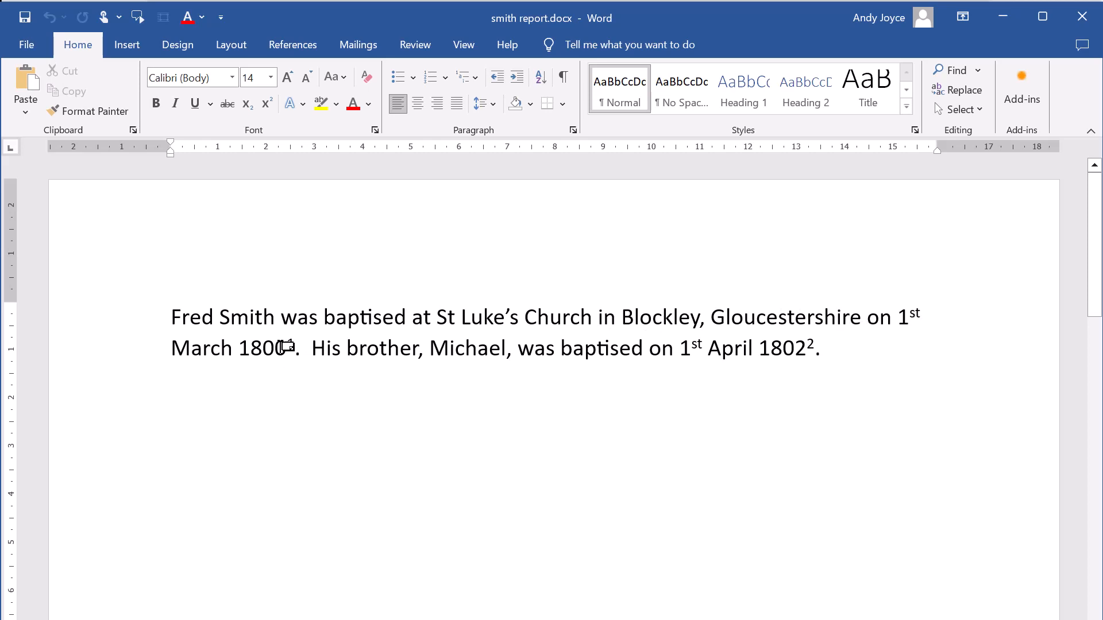
{"action": "scroll", "coordinate": [357, 407], "scroll_direction": "down", "scroll_amount": 1}
{"action": "scroll", "coordinate": [357, 407], "scroll_direction": "down", "scroll_amount": 15}
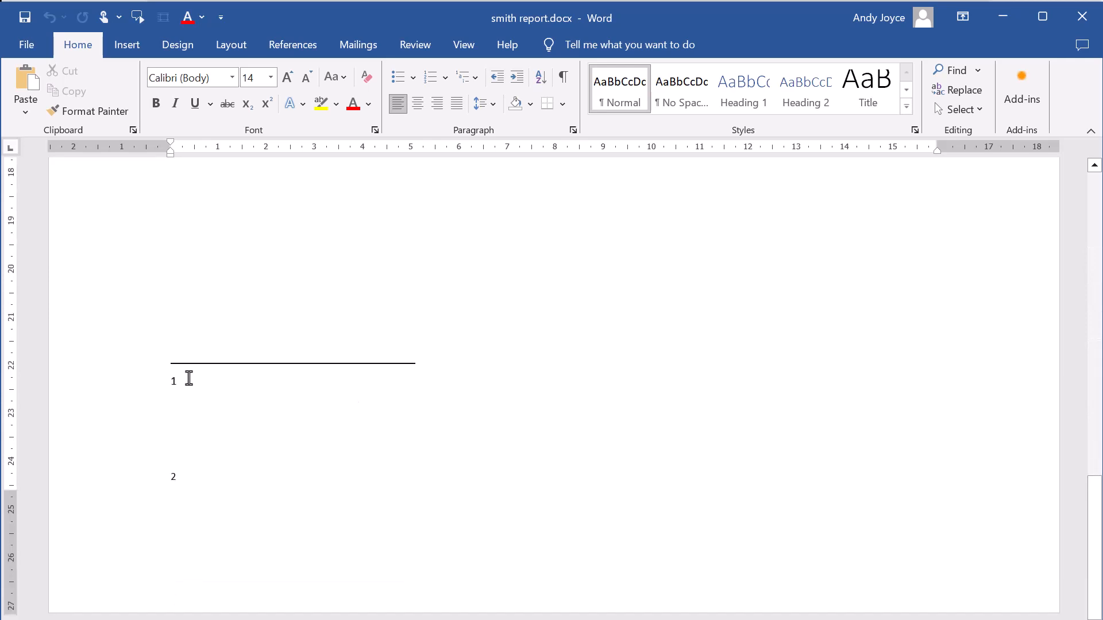
{"action": "left_click", "coordinate": [188, 379]}
{"action": "key", "text": "ctrl+v"}
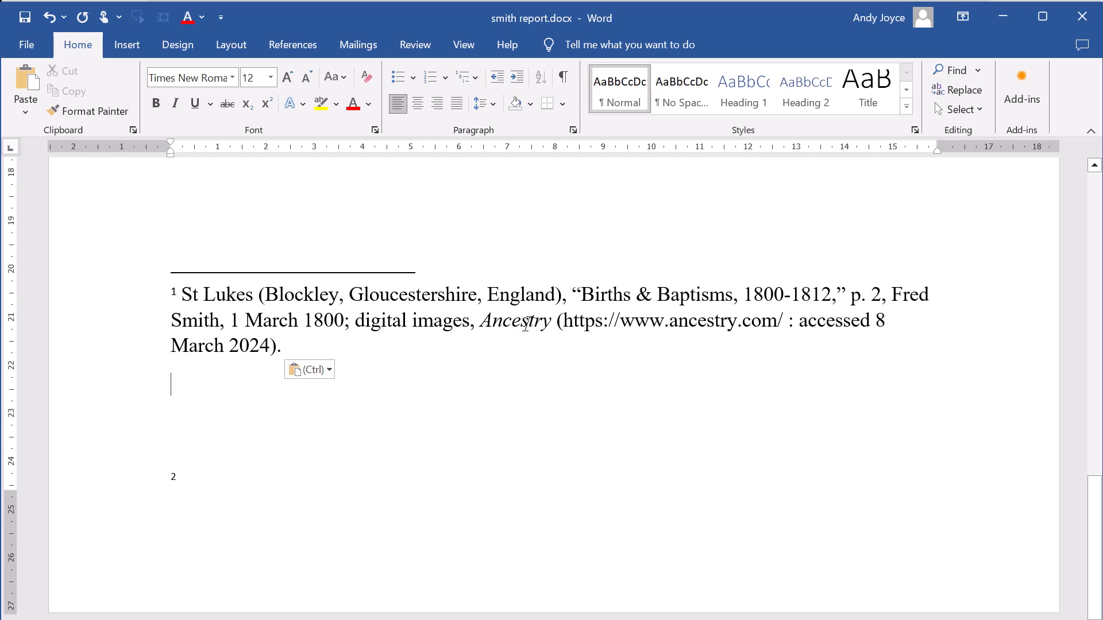
Switch back to Cite-Builder and replace the person's given name with the brother's for the second citation.
{"action": "key", "text": "alt+Tab"}
{"action": "scroll", "coordinate": [559, 357], "scroll_direction": "up", "scroll_amount": 3}
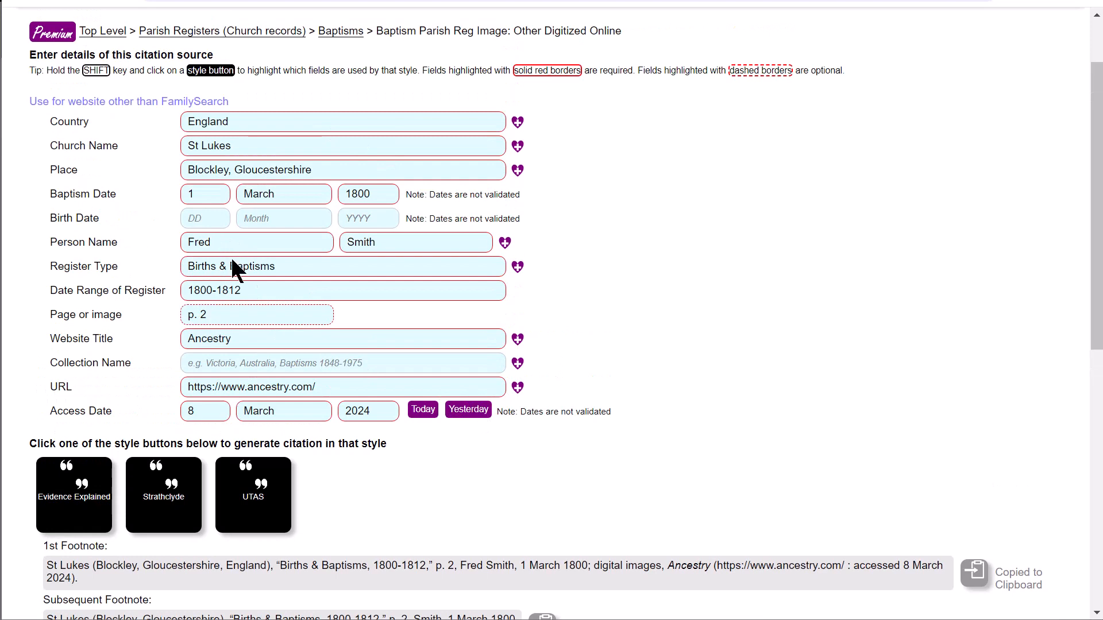
{"action": "double_click", "coordinate": [238, 247]}
{"action": "type", "text": "Michael"}
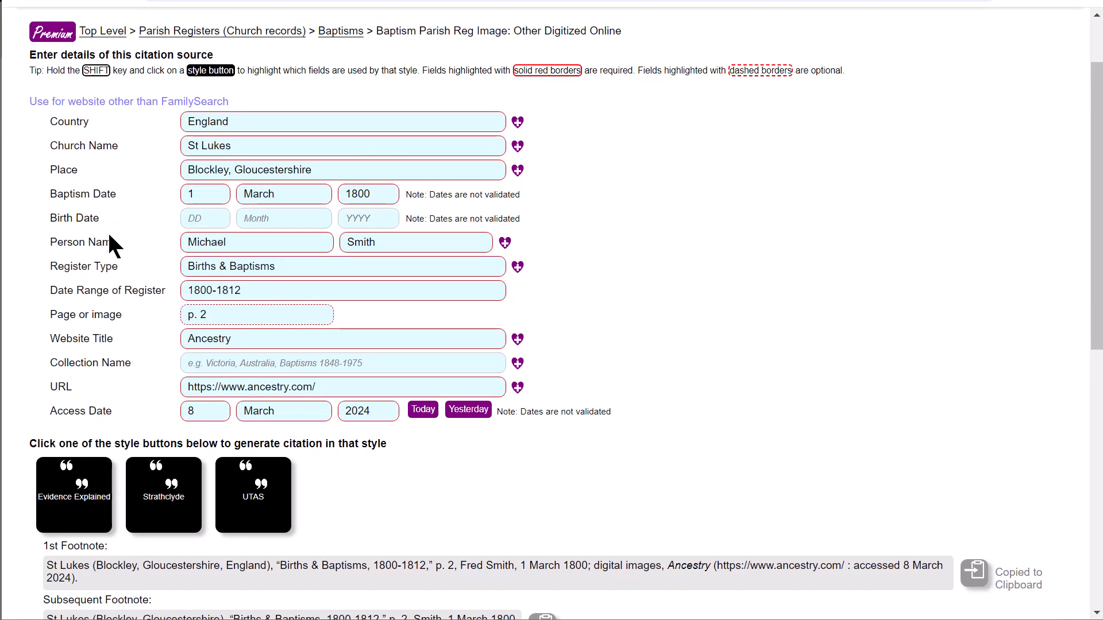
Set the second brother's baptism date to 2 May 1802 and the page to p. 4.
{"action": "left_click", "coordinate": [386, 199]}
{"action": "left_click", "coordinate": [206, 196]}
{"action": "double_click", "coordinate": [305, 193]}
{"action": "type", "text": "May"}
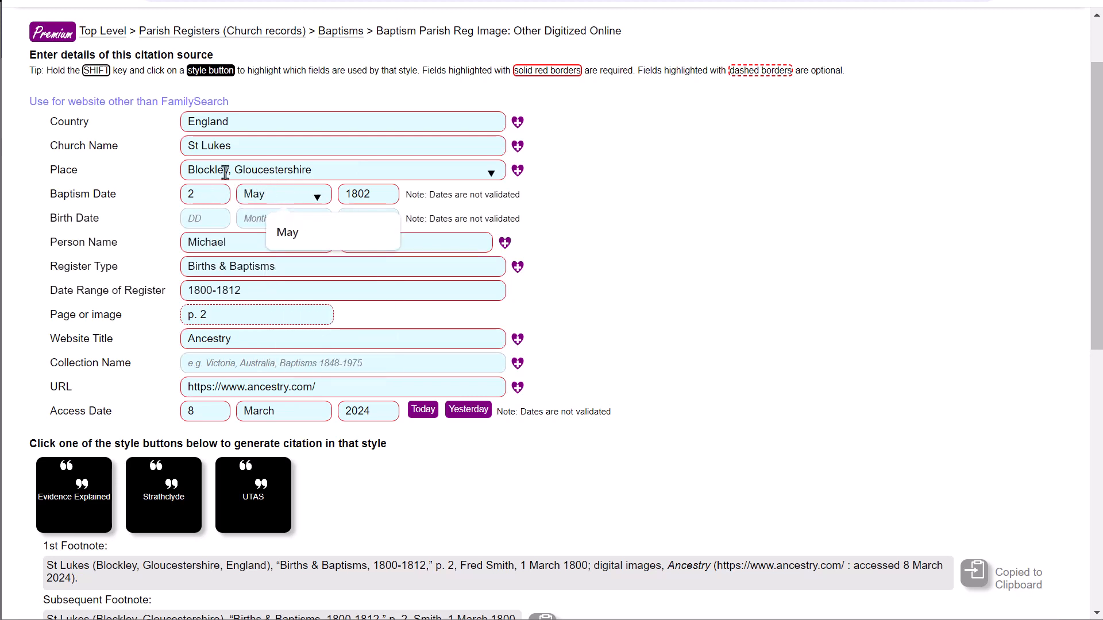
{"action": "left_click", "coordinate": [310, 225]}
{"action": "left_click", "coordinate": [238, 316]}
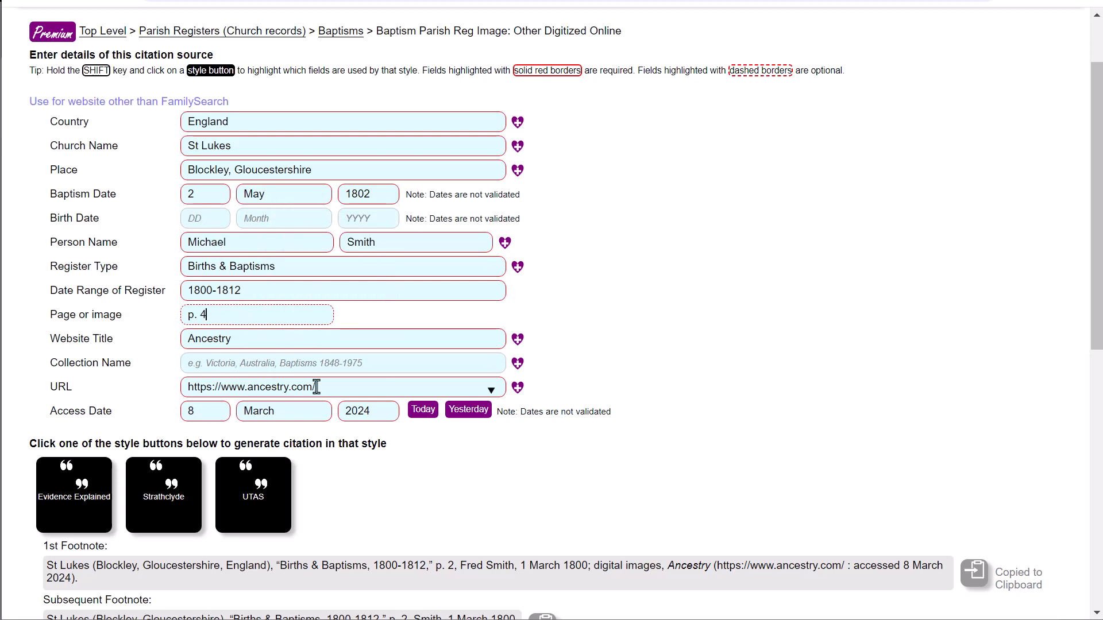
Generate the Evidence Explained citation for the second brother's baptism and review the resulting footnote and bibliography entries.
{"action": "left_click", "coordinate": [70, 495]}
{"action": "scroll", "coordinate": [367, 503], "scroll_direction": "down", "scroll_amount": 4}
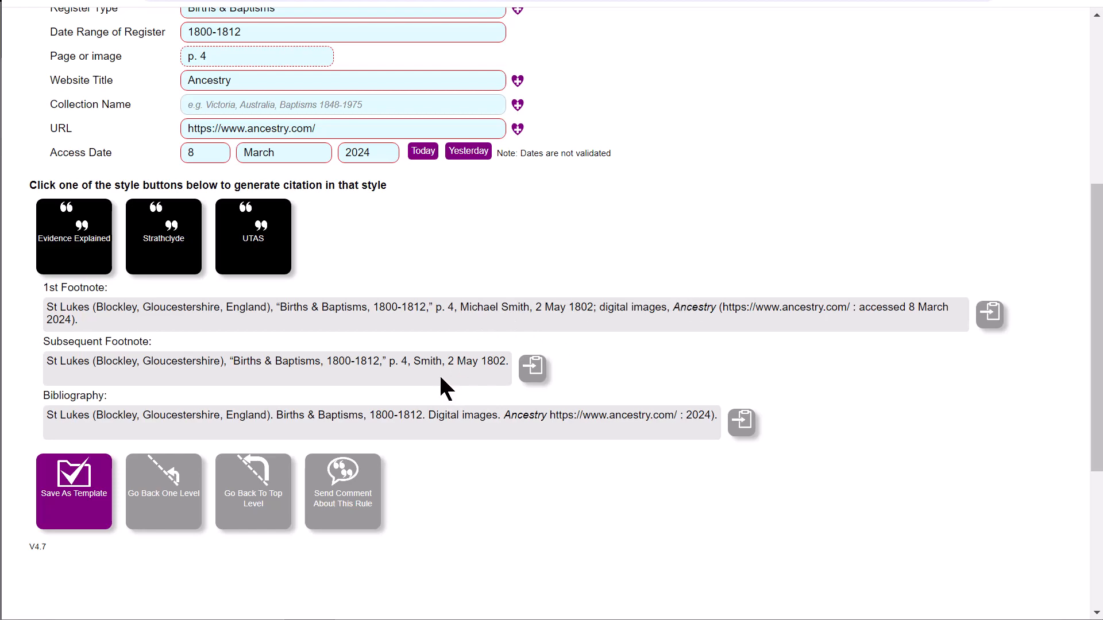
{"action": "scroll", "coordinate": [406, 367], "scroll_direction": "up", "scroll_amount": 4}
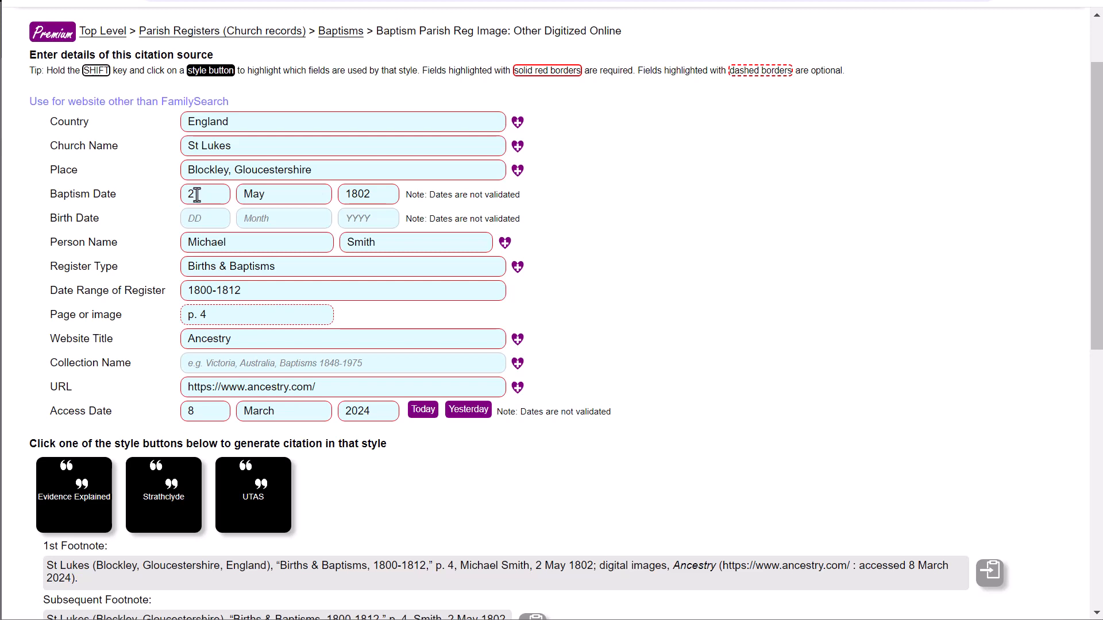
Clear the day, month and year of the baptism date.
{"action": "double_click", "coordinate": [197, 196]}
{"action": "key", "text": "BackSpace"}
{"action": "key", "text": "Tab"}
{"action": "key", "text": "BackSpace"}
{"action": "key", "text": "Tab"}
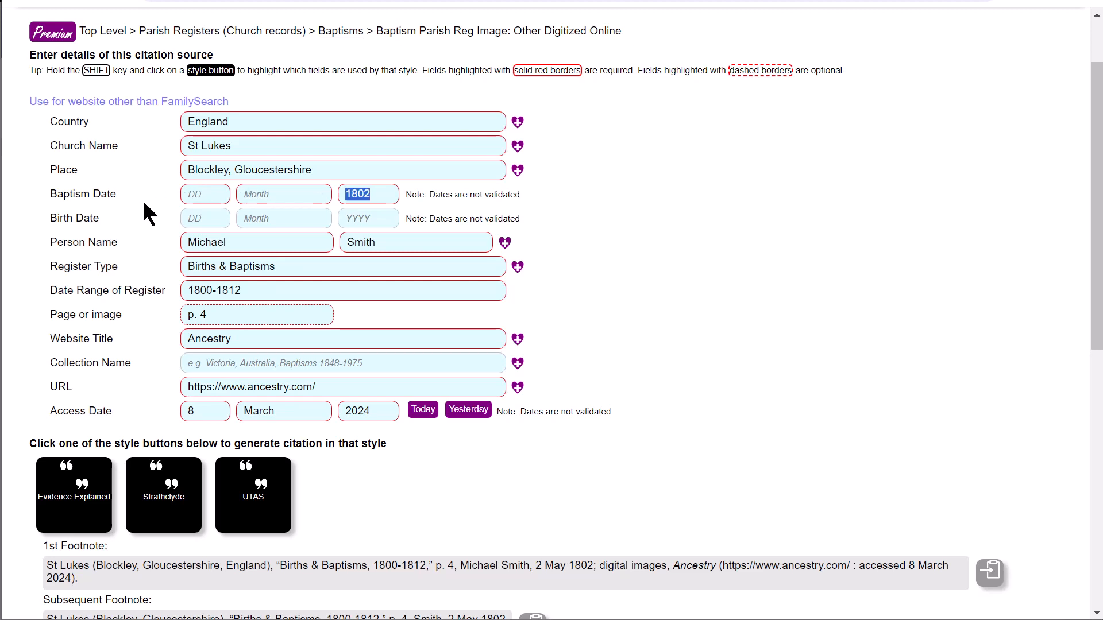
{"action": "key", "text": "BackSpace"}
{"action": "key", "text": "Tab"}
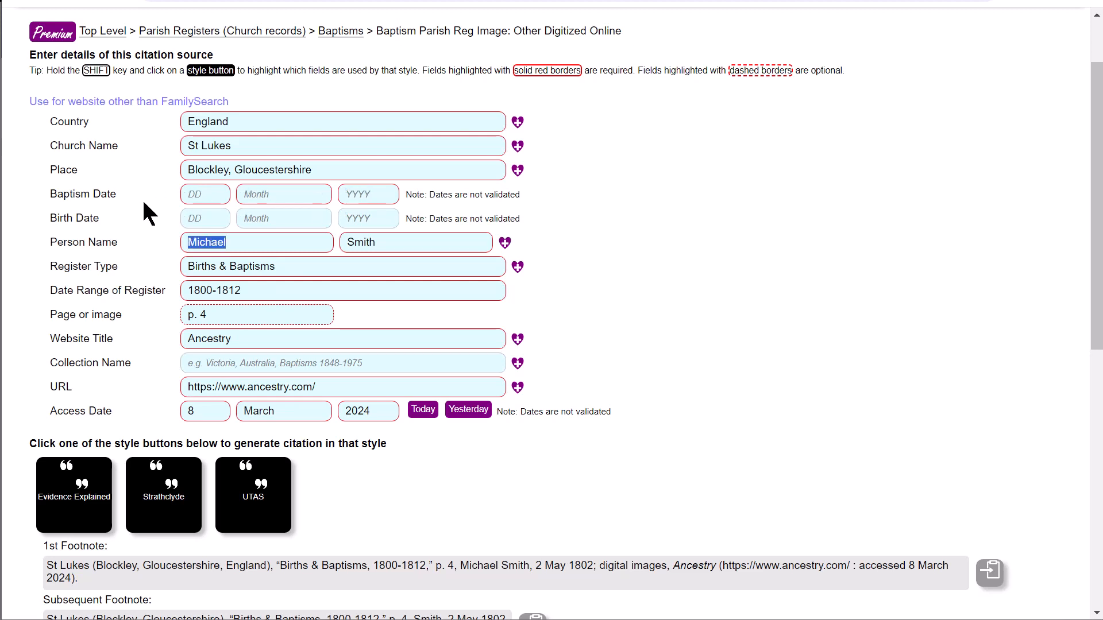
Clear the person's given name and the page or image reference, keeping the surname and register details.
{"action": "key", "text": "BackSpace"}
{"action": "key", "text": "Tab"}
{"action": "key", "text": "Tab"}
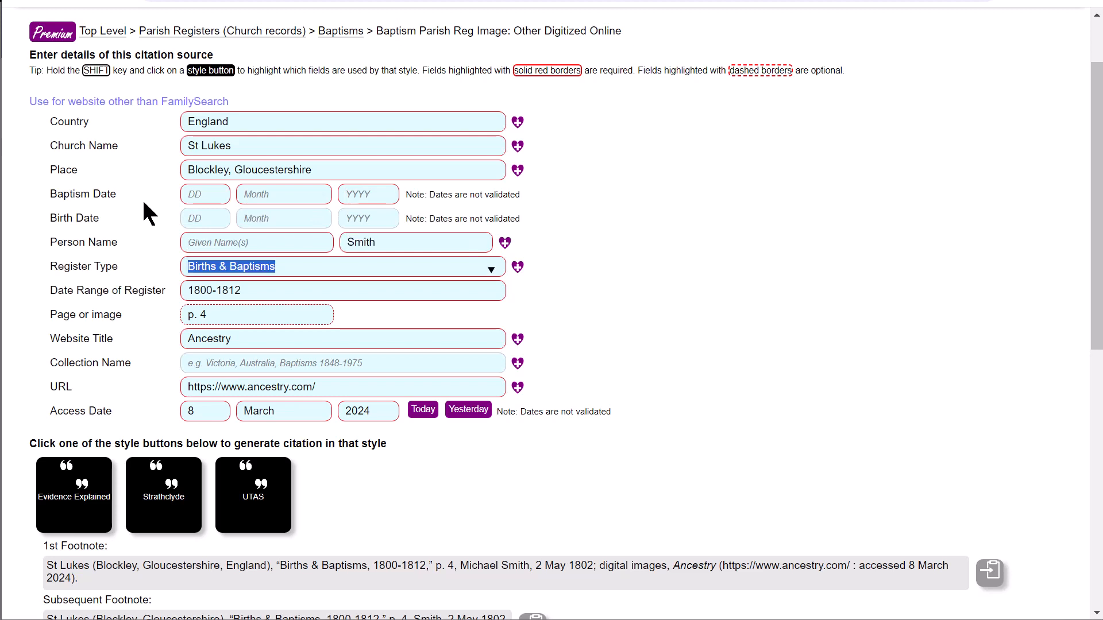
{"action": "key", "text": "Tab"}
{"action": "key", "text": "Tab"}
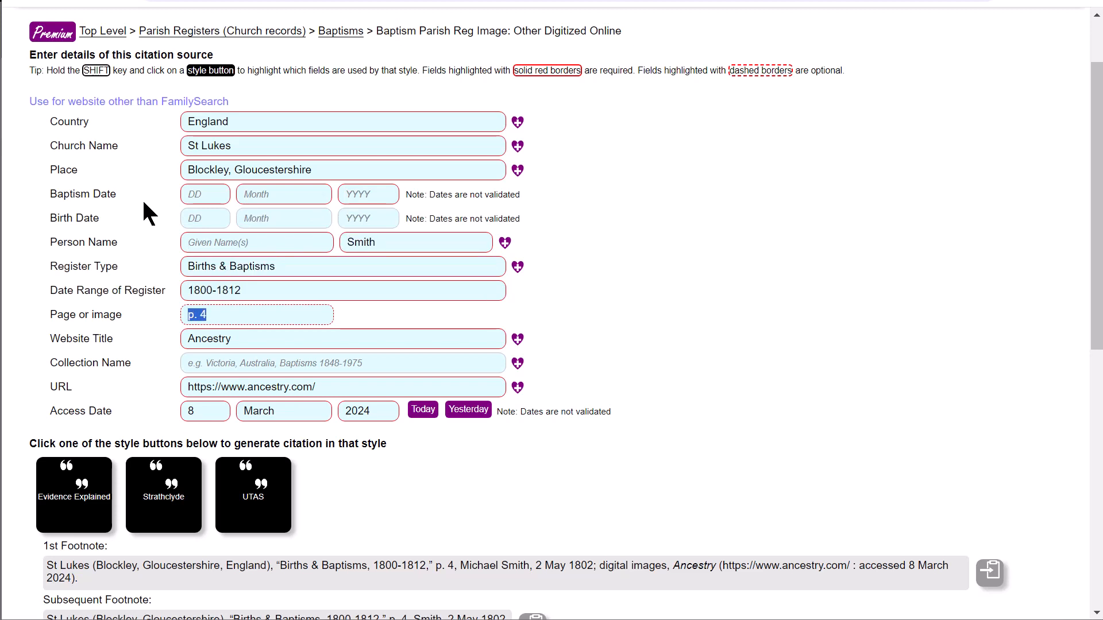
{"action": "key", "text": "BackSpace"}
{"action": "key", "text": "Tab"}
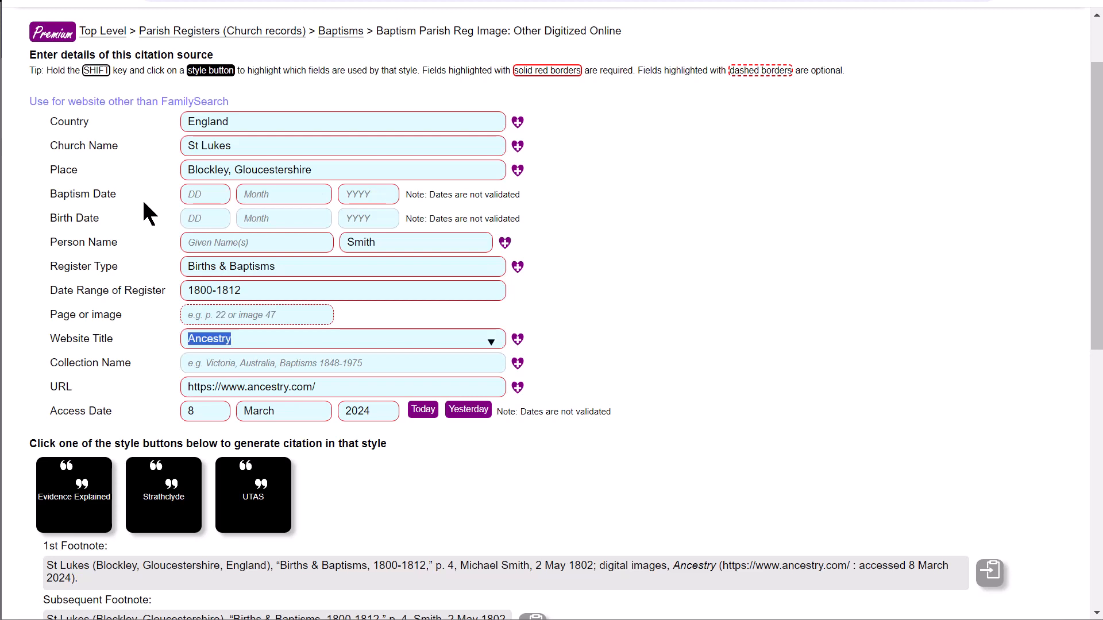
Clear the day, month and year of the access date, keeping the website title and URL.
{"action": "key", "text": "Tab"}
{"action": "key", "text": "Tab"}
{"action": "key", "text": "Tab"}
{"action": "key", "text": "BackSpace"}
{"action": "key", "text": "Tab"}
{"action": "key", "text": "BackSpace"}
{"action": "key", "text": "Tab"}
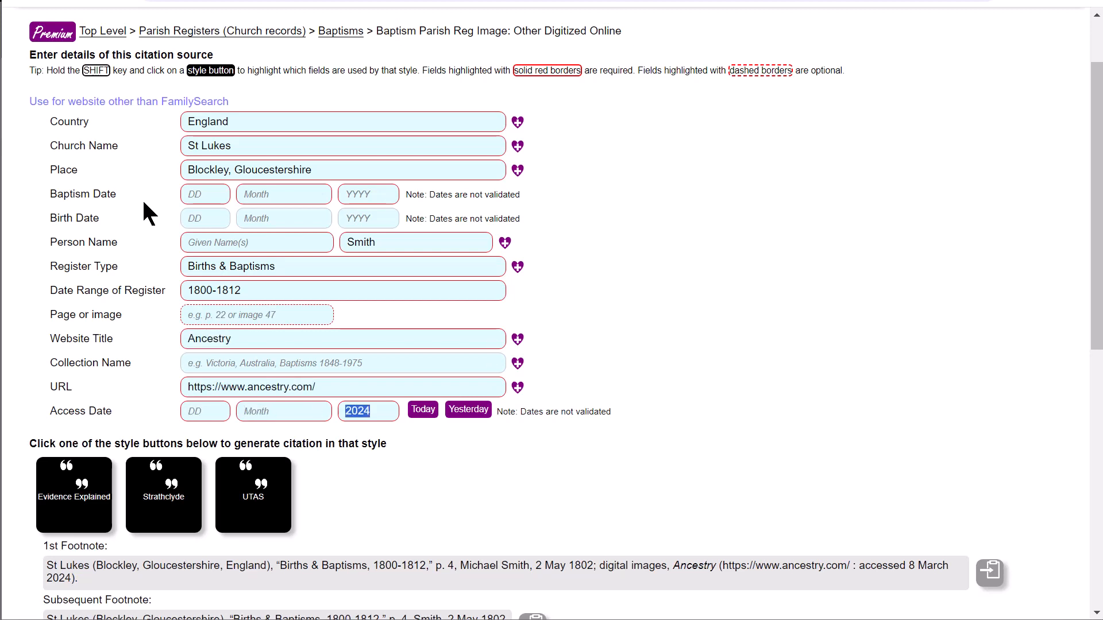
{"action": "key", "text": "BackSpace"}
Save the form as a template named "St Lukes PR Bap on Ancestry" that includes only the Evidence Explained style.
{"action": "scroll", "coordinate": [373, 487], "scroll_direction": "down", "scroll_amount": 6}
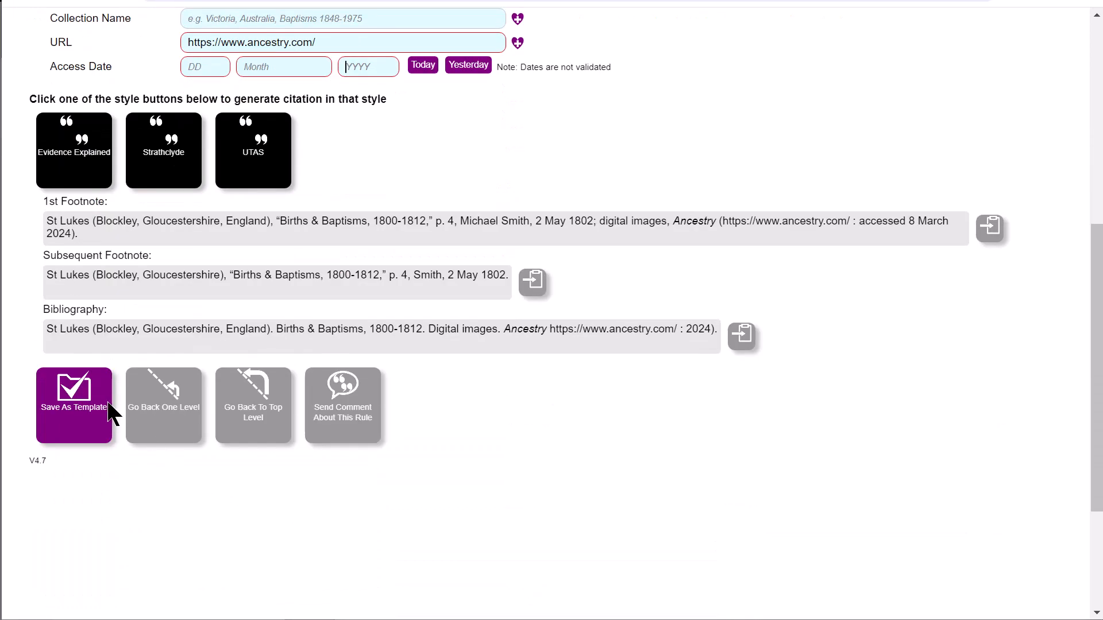
{"action": "left_click", "coordinate": [99, 406]}
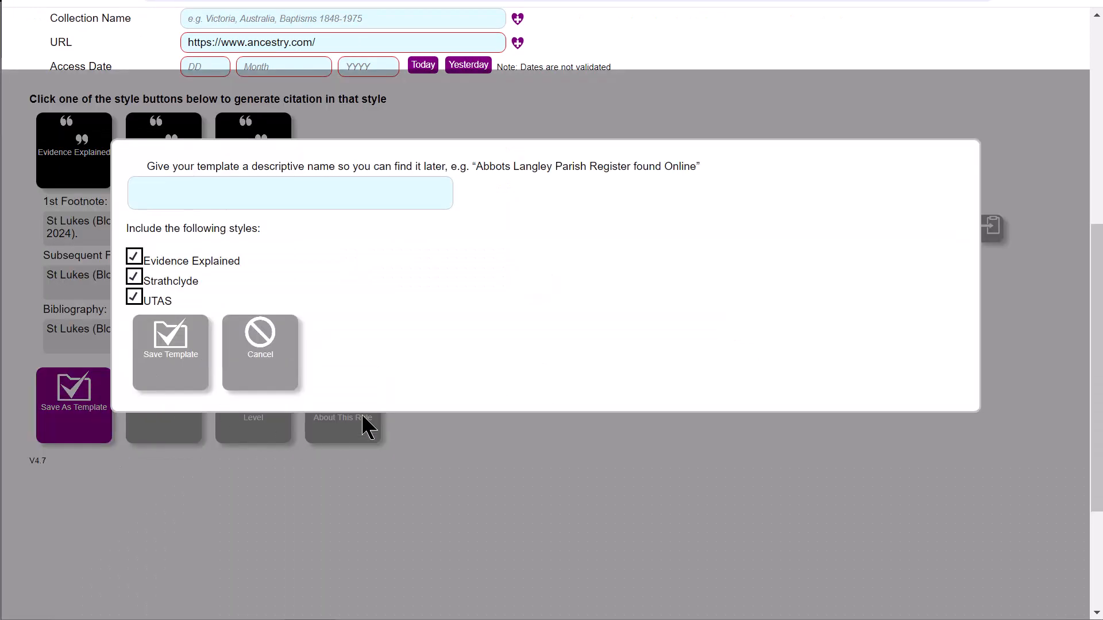
{"action": "left_click", "coordinate": [236, 200]}
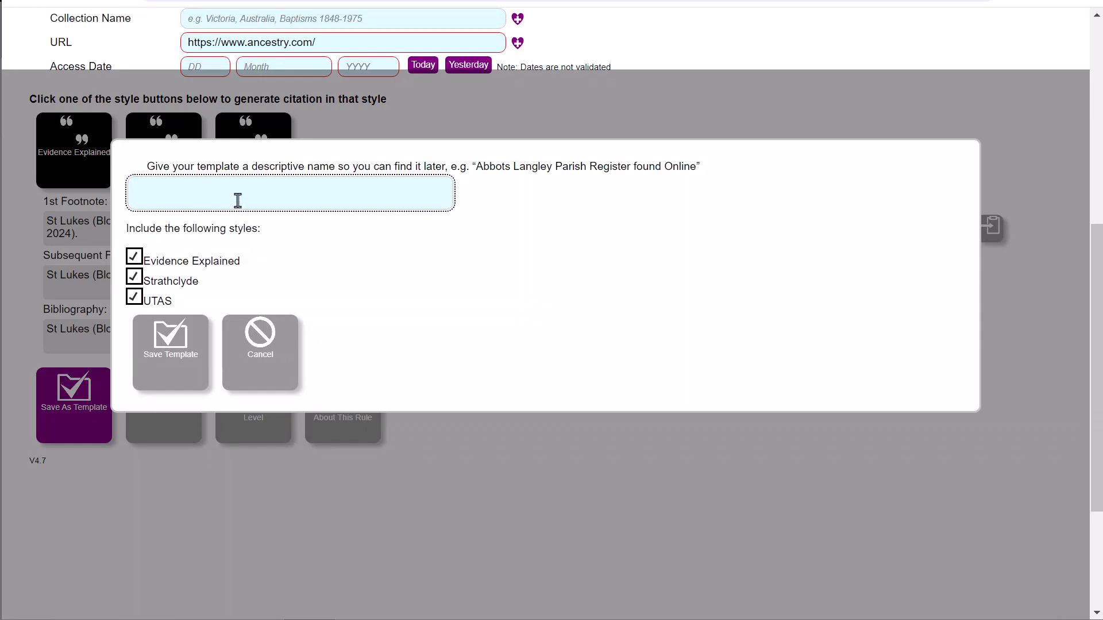
{"action": "type", "text": "St Lukes PR Bap on Ancestry"}
{"action": "left_click", "coordinate": [133, 278]}
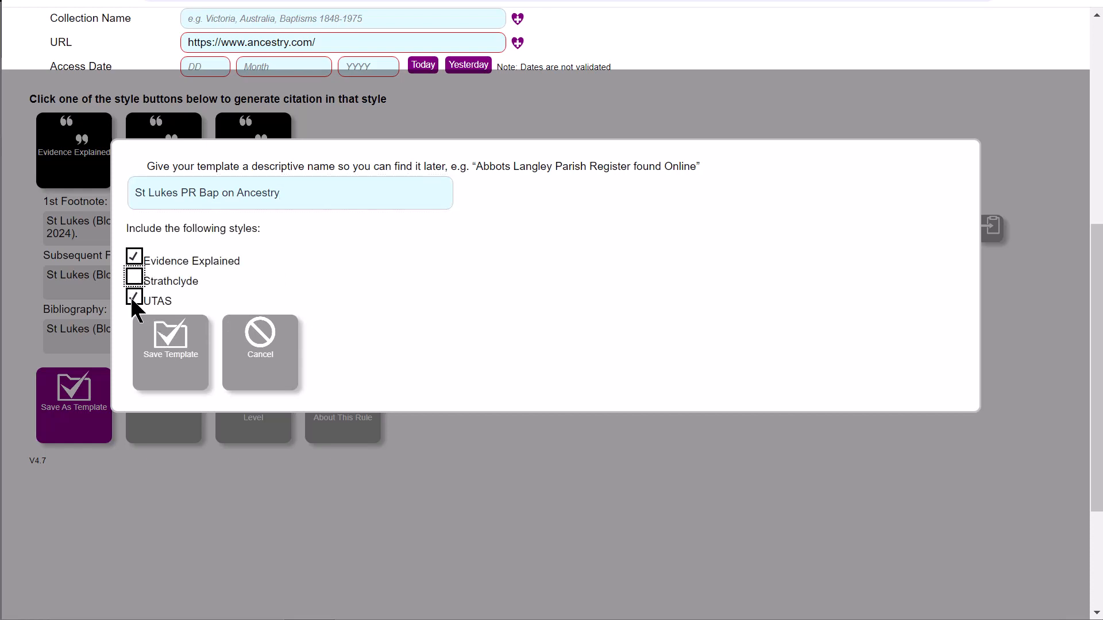
{"action": "left_click", "coordinate": [129, 295]}
{"action": "left_click", "coordinate": [159, 337]}
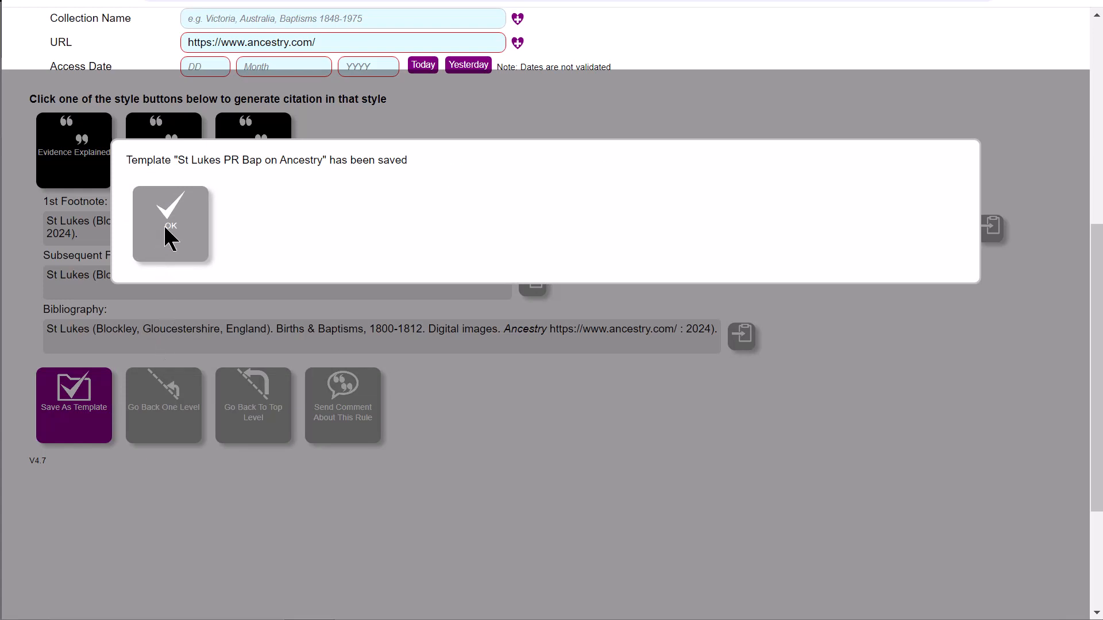
{"action": "left_click", "coordinate": [164, 223]}
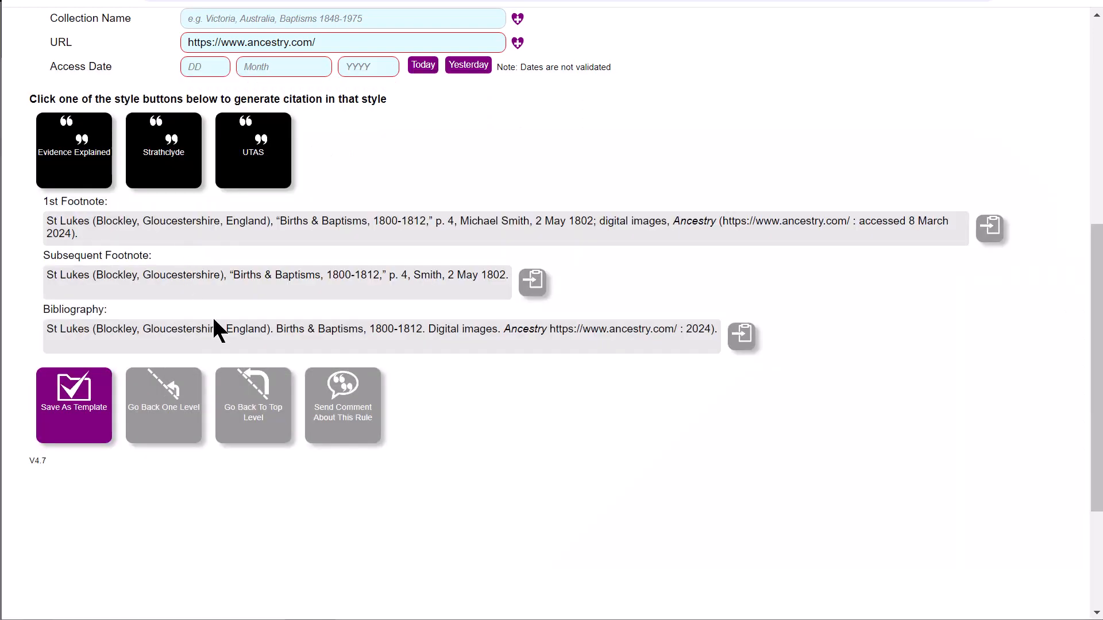
Open the St Lukes PR Bap on Ancestry template from the top level and set the baptism date to 10 July 1805.
{"action": "left_click", "coordinate": [257, 405]}
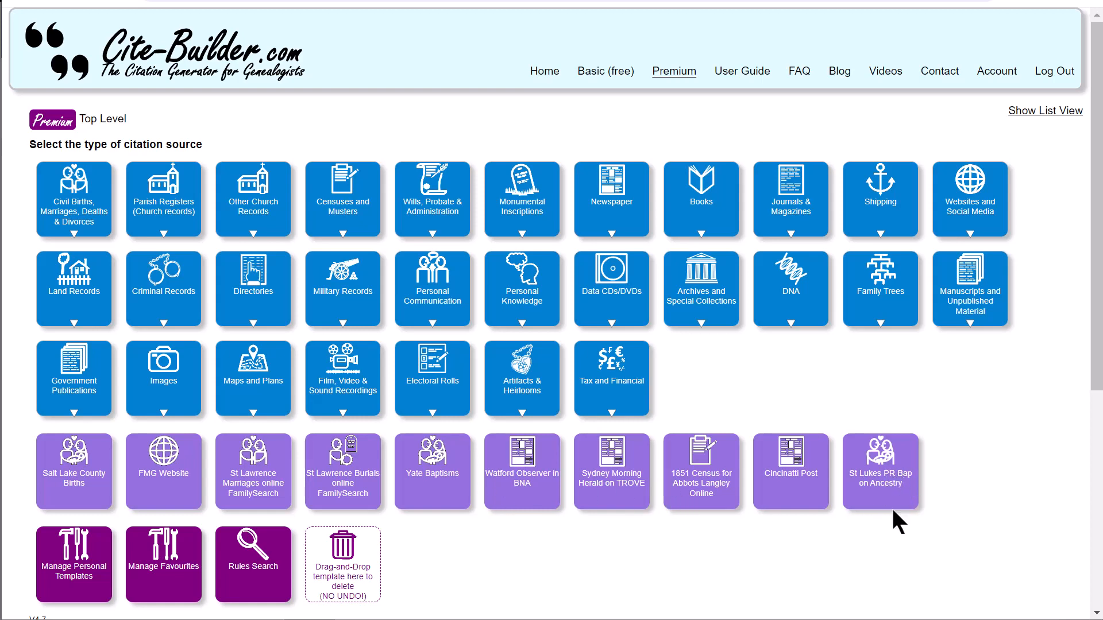
{"action": "left_click", "coordinate": [899, 482]}
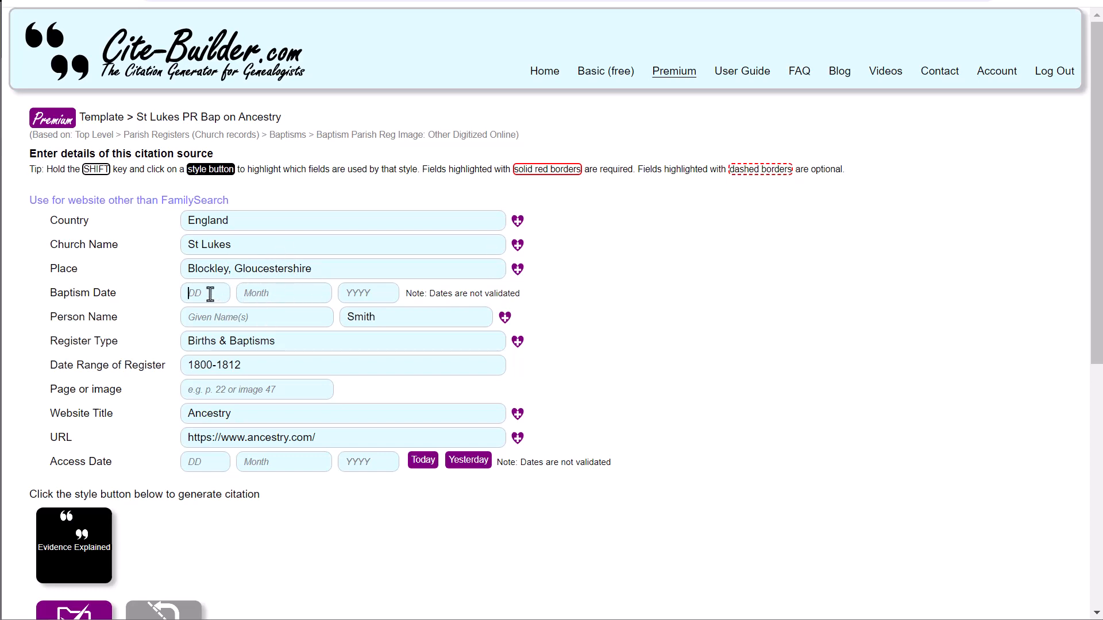
{"action": "type", "text": "10"}
{"action": "left_click", "coordinate": [283, 295]}
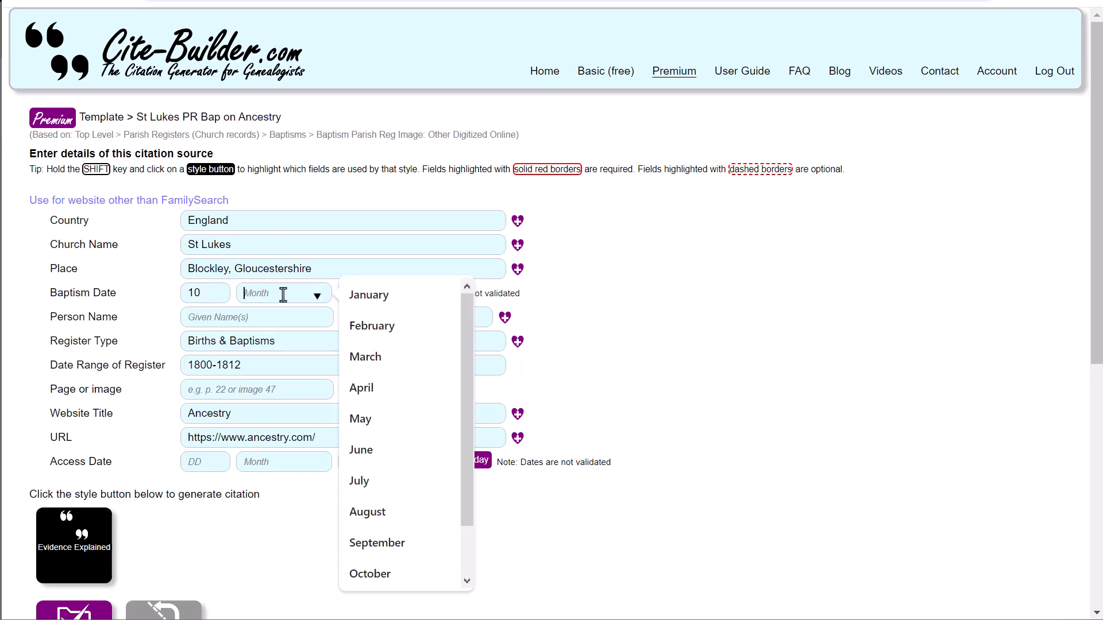
{"action": "left_click", "coordinate": [366, 481]}
{"action": "left_click", "coordinate": [368, 293]}
{"action": "type", "text": "1805"}
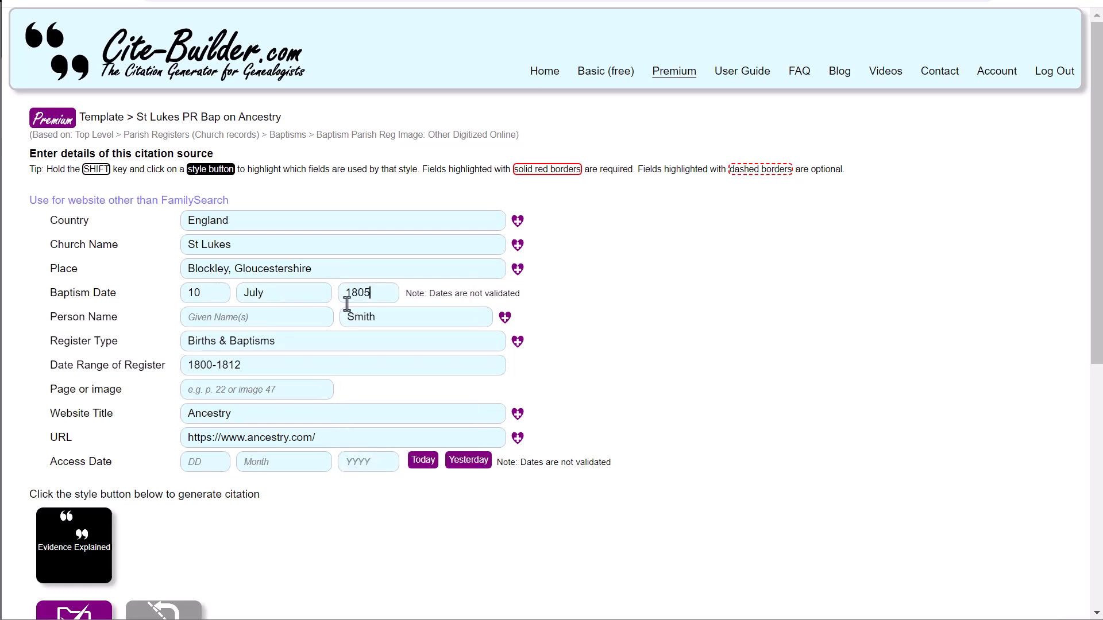
Enter the person's given name, set the page to p. 5 and use today's date as the access date.
{"action": "left_click", "coordinate": [270, 319]}
{"action": "type", "text": "Jane"}
{"action": "left_click", "coordinate": [245, 393]}
{"action": "type", "text": "p. 5"}
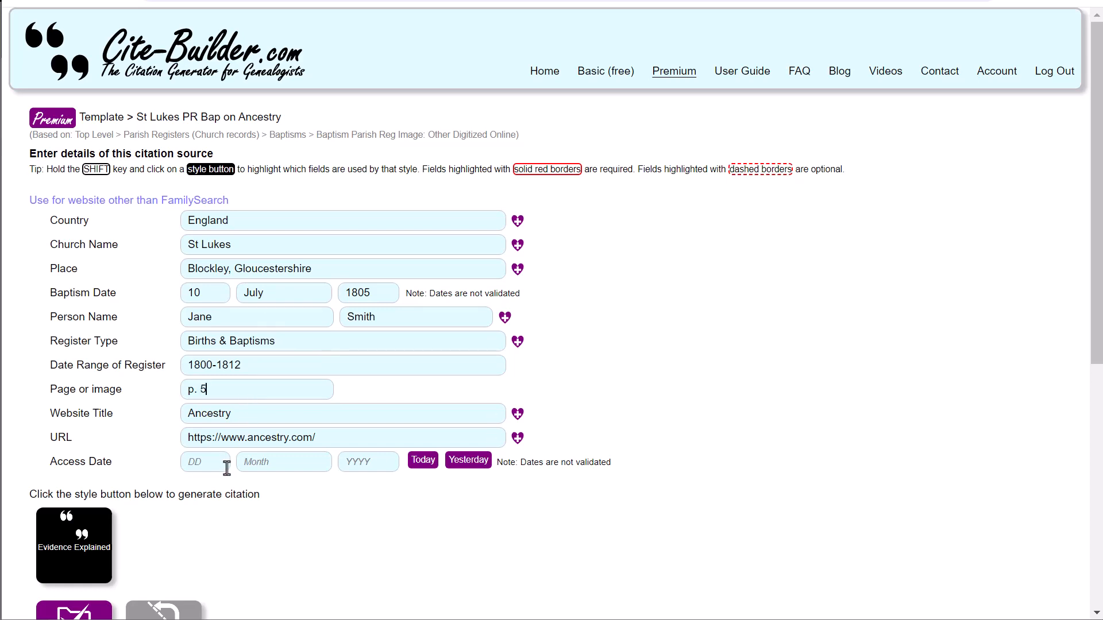
{"action": "left_click", "coordinate": [422, 469]}
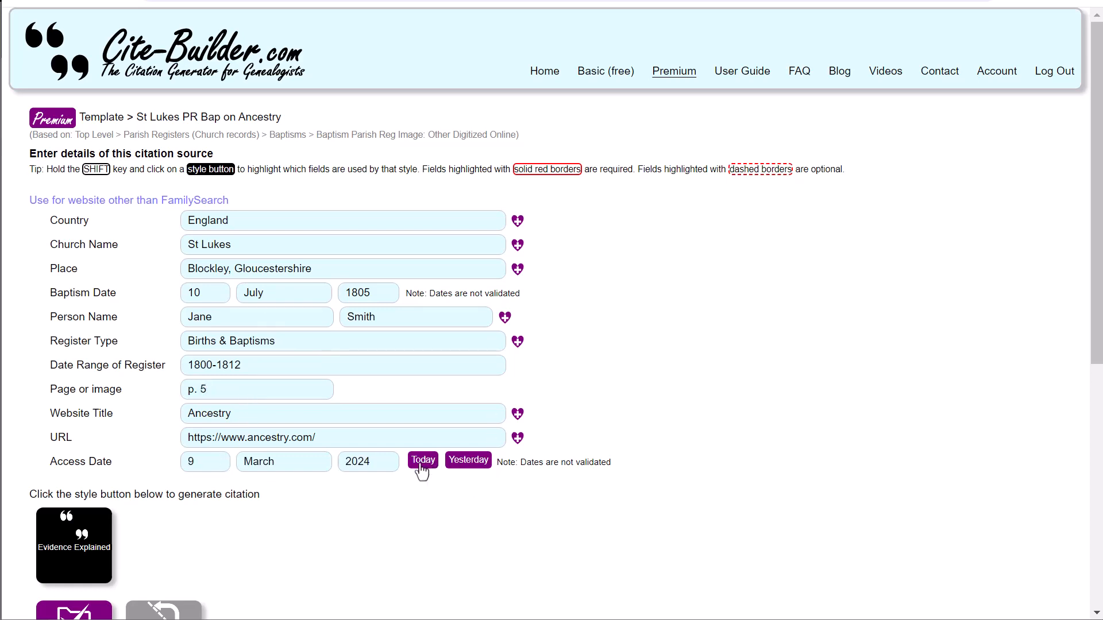
Generate the Evidence Explained citation from the template and review it against the form details.
{"action": "left_click", "coordinate": [55, 513]}
{"action": "scroll", "coordinate": [818, 420], "scroll_direction": "down", "scroll_amount": 5}
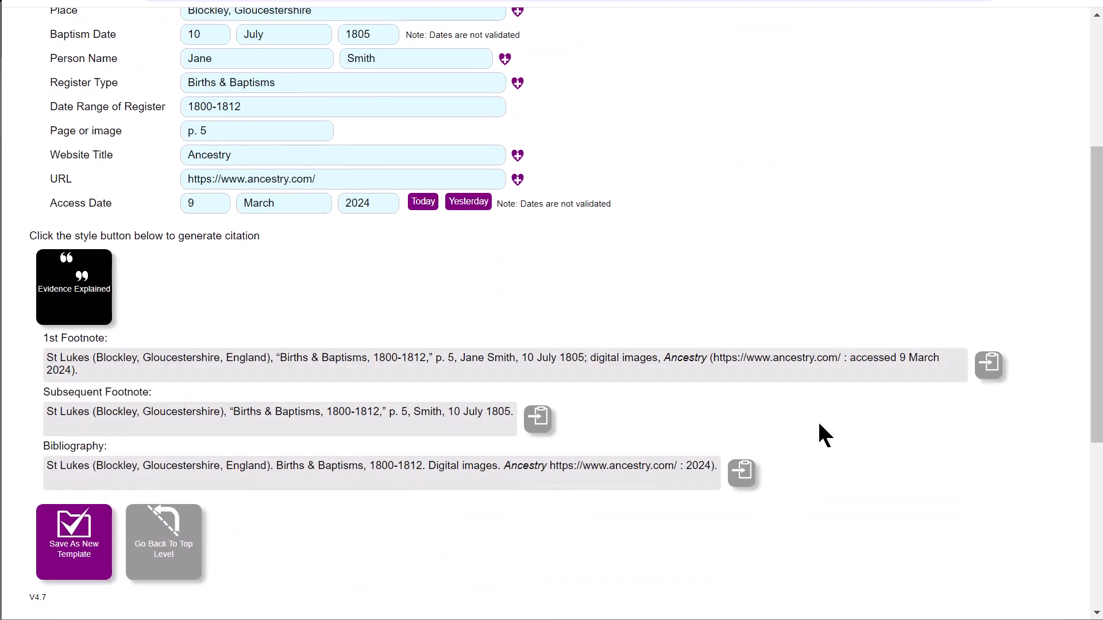
{"action": "scroll", "coordinate": [684, 417], "scroll_direction": "up", "scroll_amount": 5}
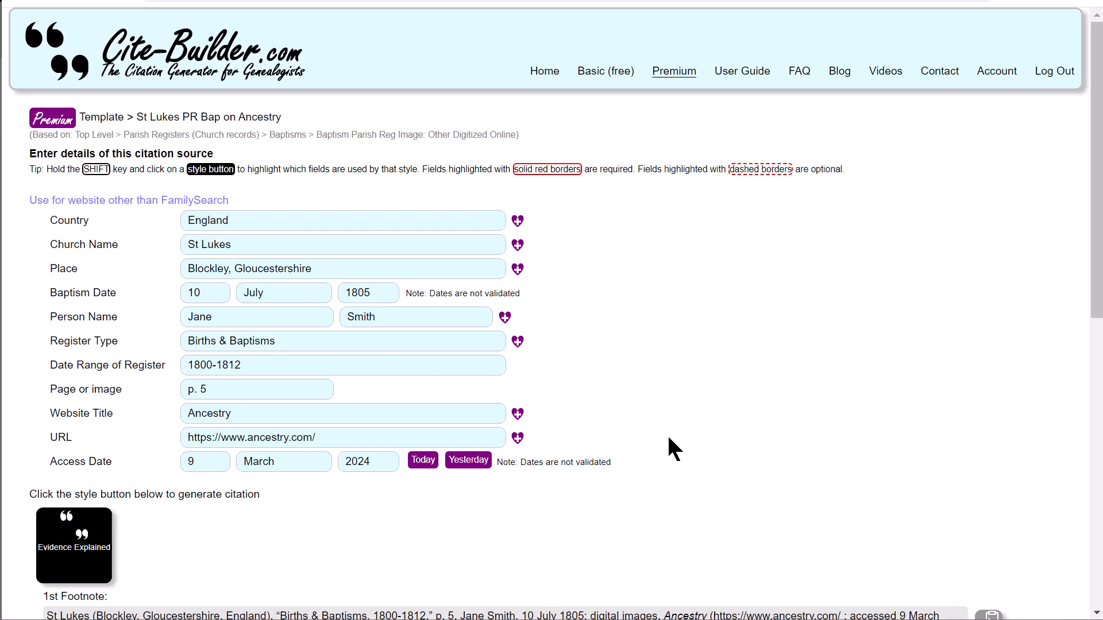
{"action": "scroll", "coordinate": [669, 438], "scroll_direction": "down", "scroll_amount": 3}
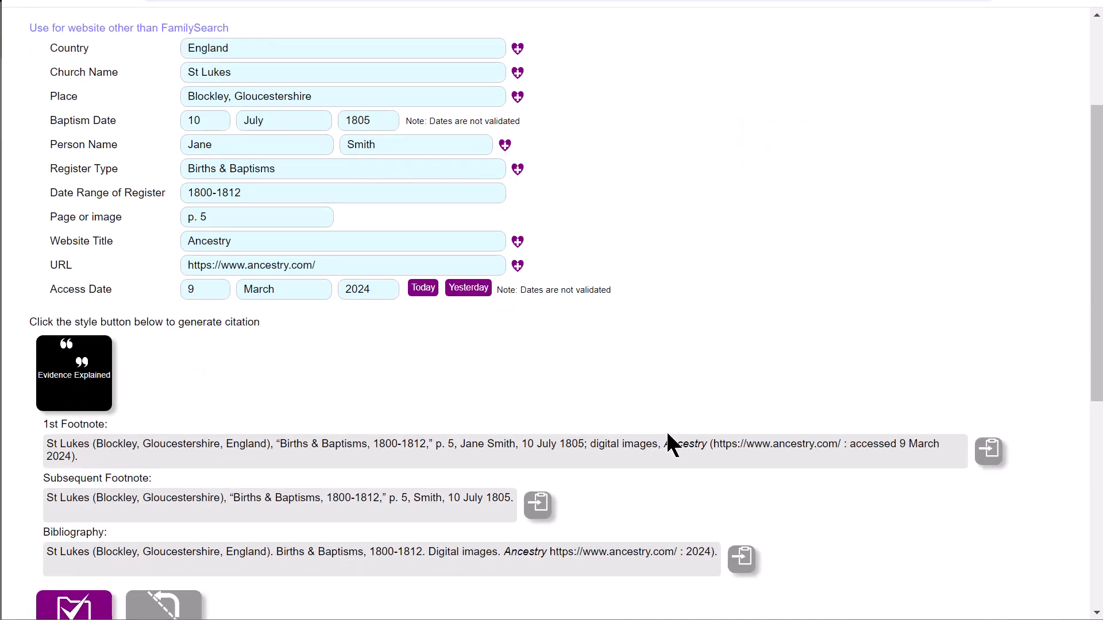
{"action": "scroll", "coordinate": [668, 435], "scroll_direction": "down", "scroll_amount": 3}
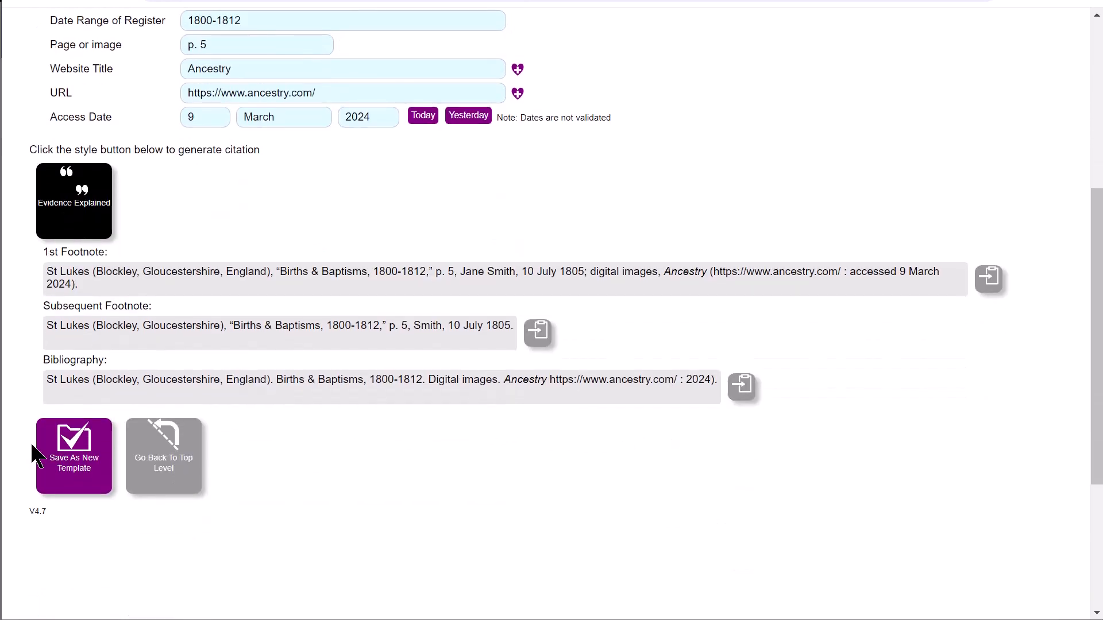
Return to the top level and move the St Lukes PR Bap on Ancestry template first and Salt Lake County Births last.
{"action": "left_click", "coordinate": [151, 460]}
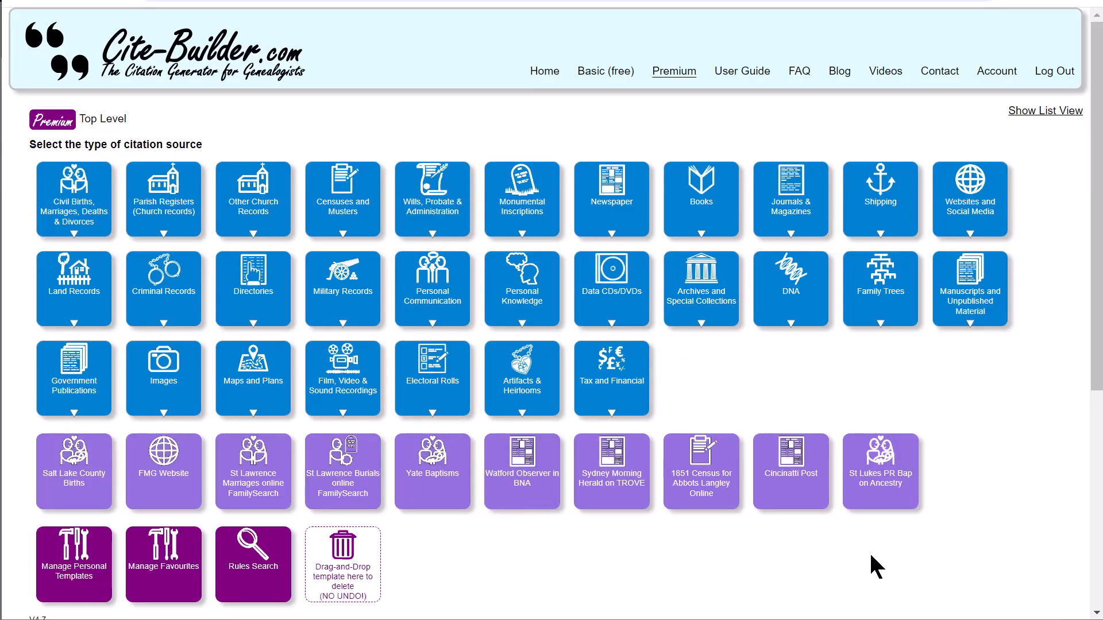
{"action": "left_click_drag", "start_coordinate": [843, 485], "coordinate": [43, 482]}
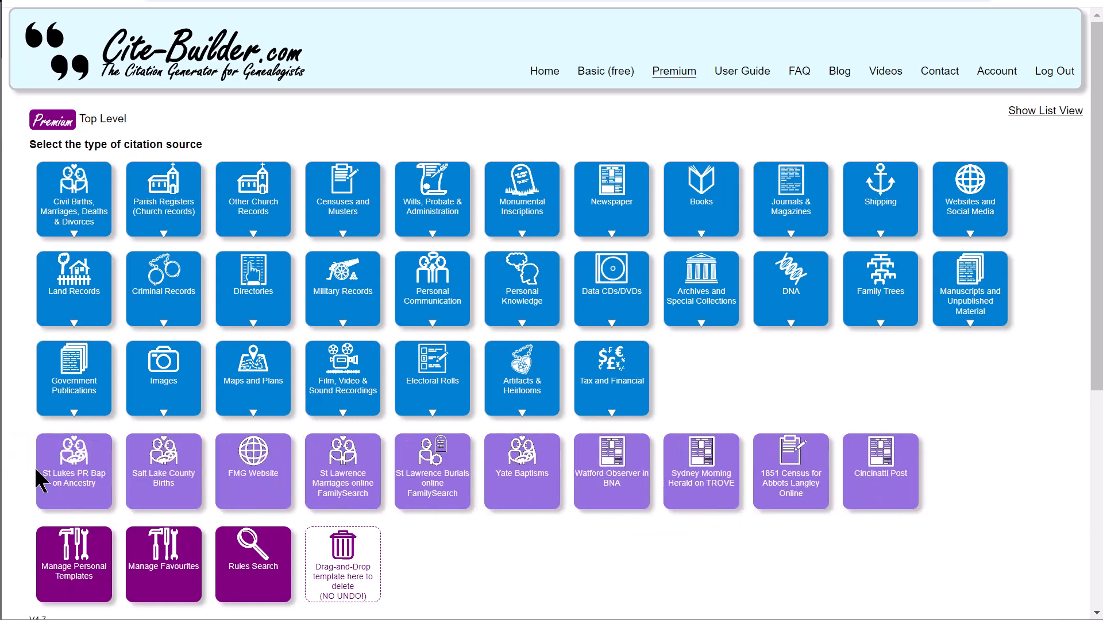
{"action": "left_click_drag", "start_coordinate": [157, 485], "coordinate": [939, 482]}
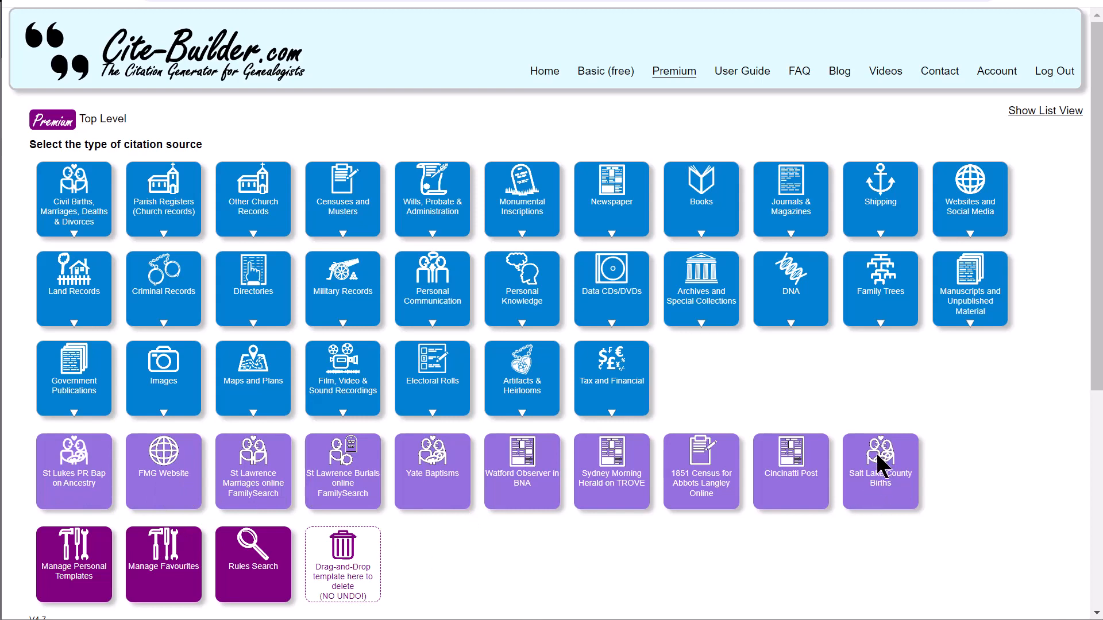
Delete the Salt Lake County Births, Cincinatti Post and 1851 Census for Abbots Langley Online templates.
{"action": "left_click_drag", "start_coordinate": [874, 464], "coordinate": [337, 561]}
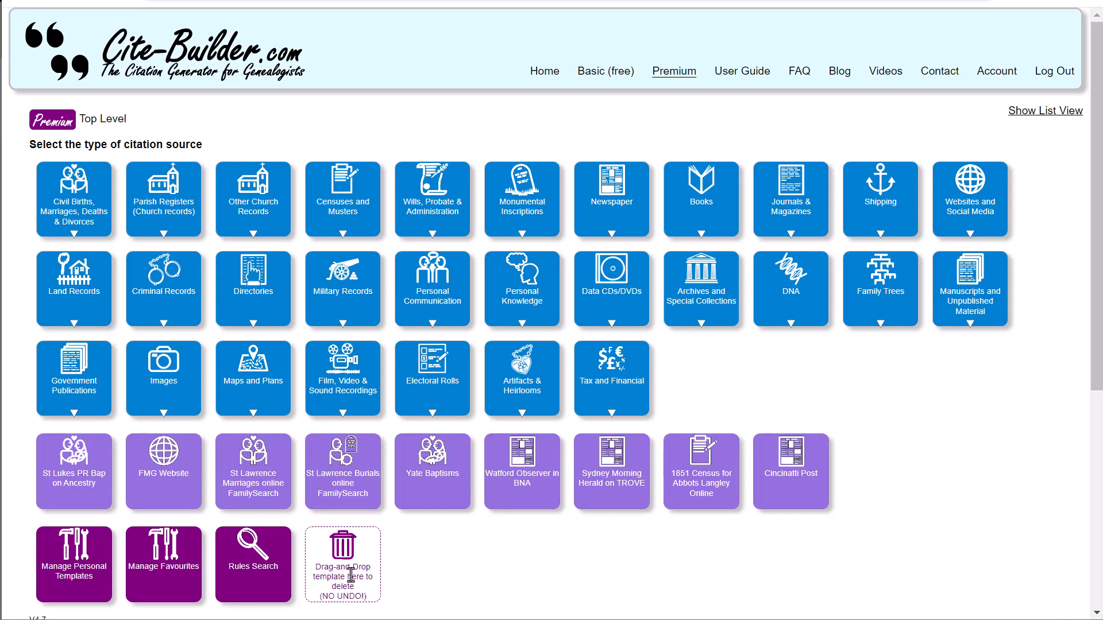
{"action": "left_click_drag", "start_coordinate": [784, 447], "coordinate": [357, 555]}
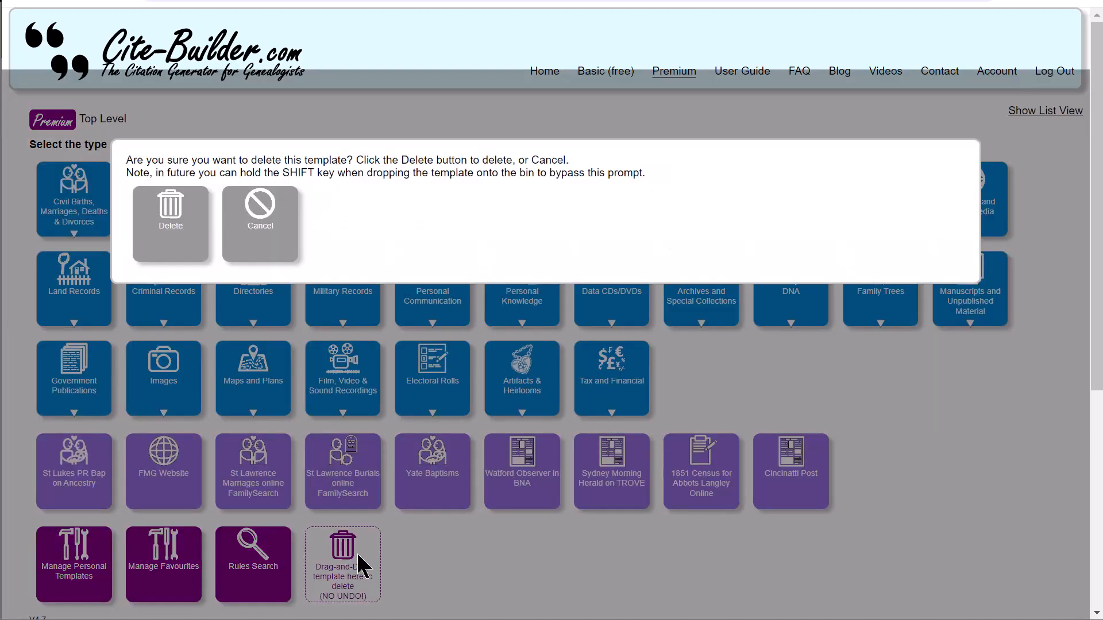
{"action": "left_click", "coordinate": [166, 209]}
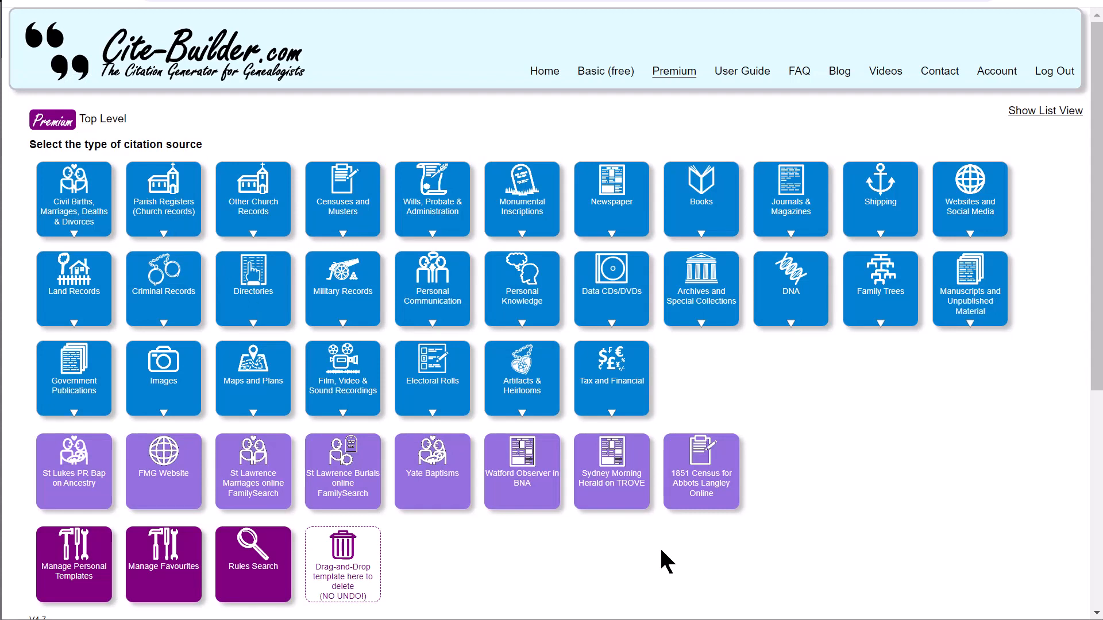
{"action": "left_click_drag", "start_coordinate": [701, 464], "coordinate": [347, 564]}
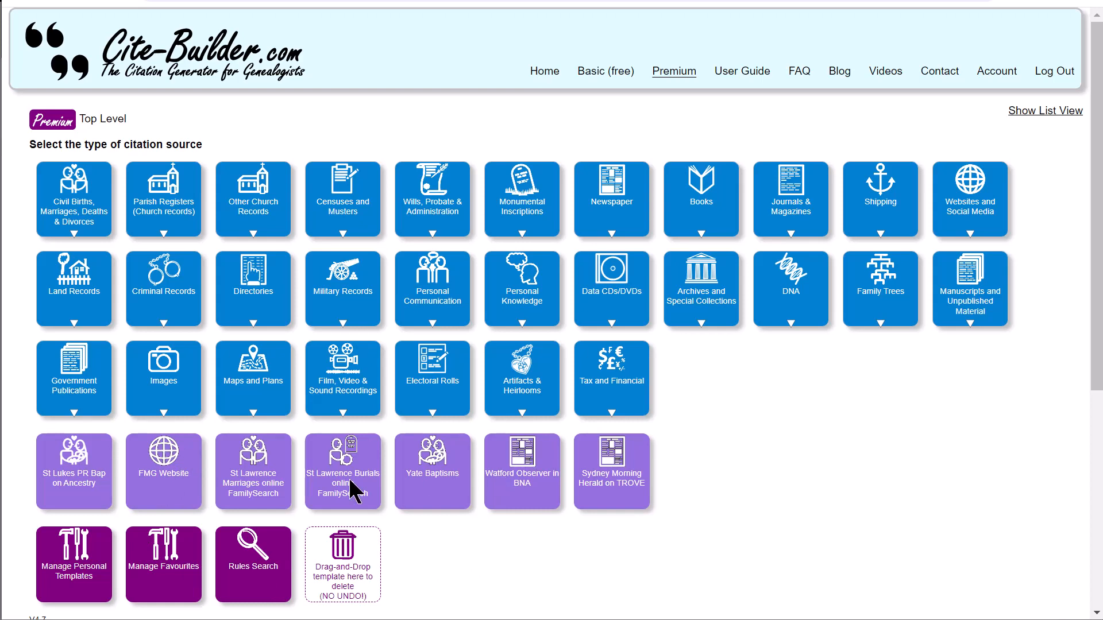
Open the personal template management page and move St Lukes PR Bap on Ancestry down one place.
{"action": "left_click", "coordinate": [81, 557]}
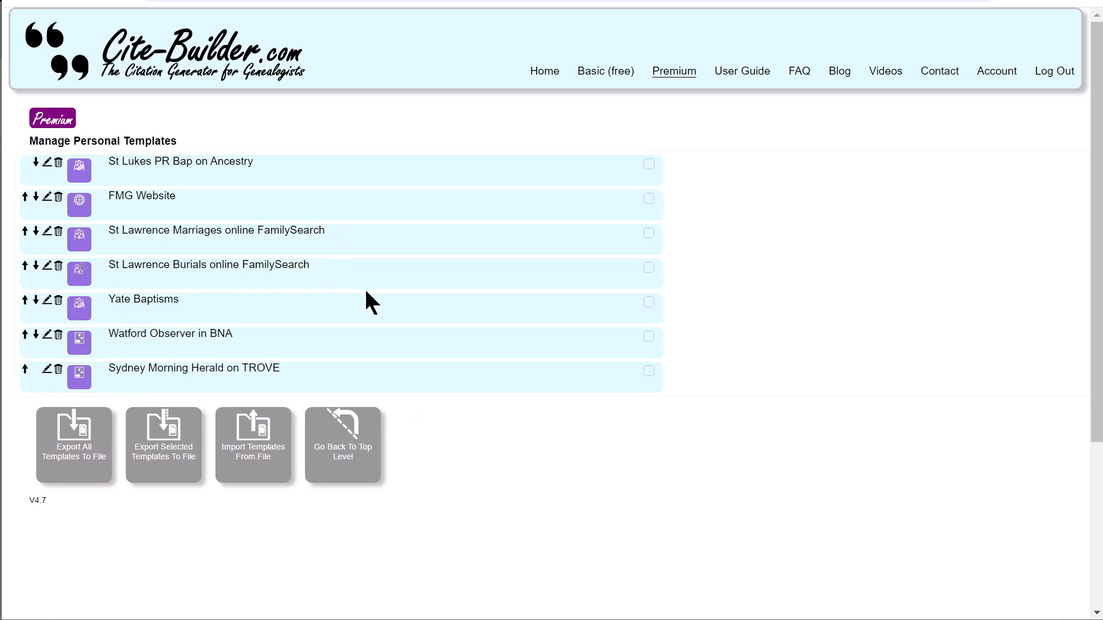
{"action": "left_click", "coordinate": [35, 163]}
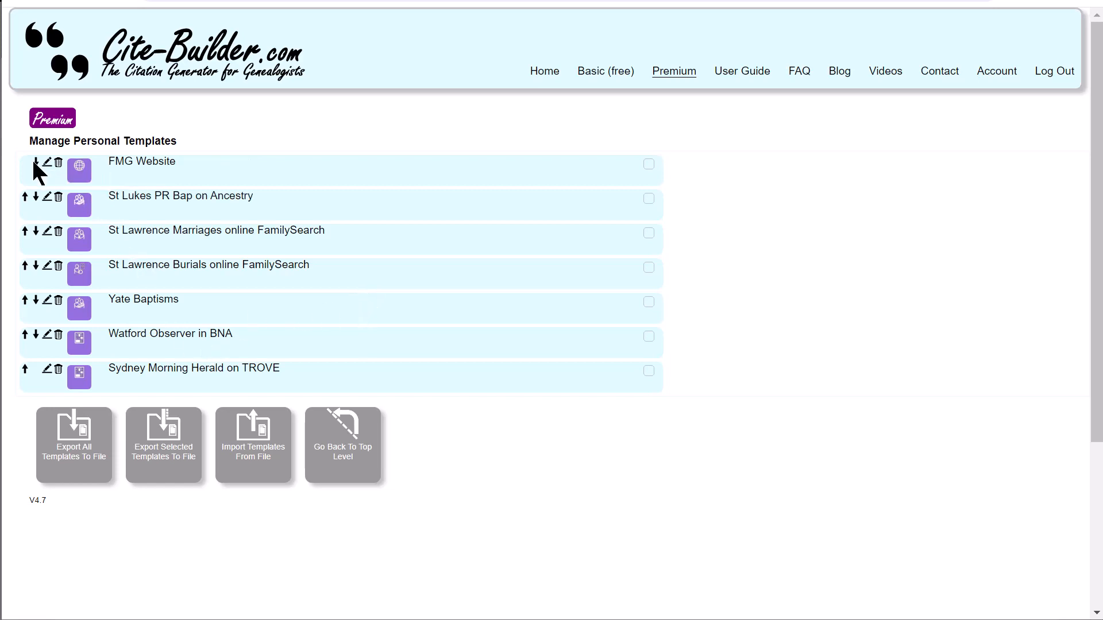
Move St Lukes PR Bap on Ancestry down one place, and send FMG Website to the end and back to first place.
{"action": "left_click", "coordinate": [36, 197]}
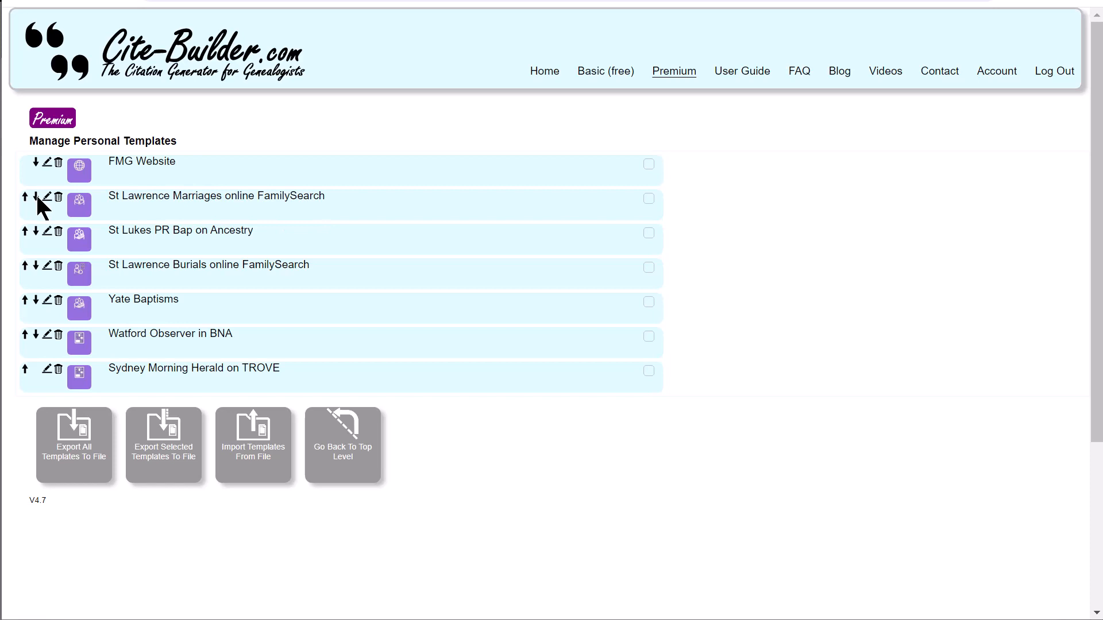
{"action": "left_click", "coordinate": [35, 162]}
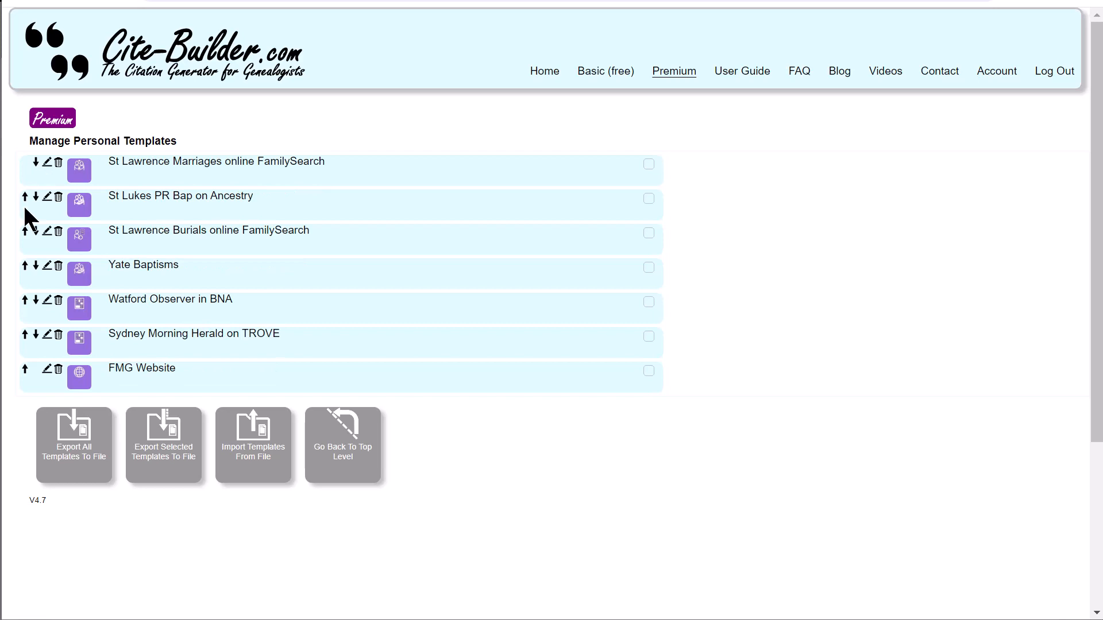
{"action": "left_click", "coordinate": [24, 370]}
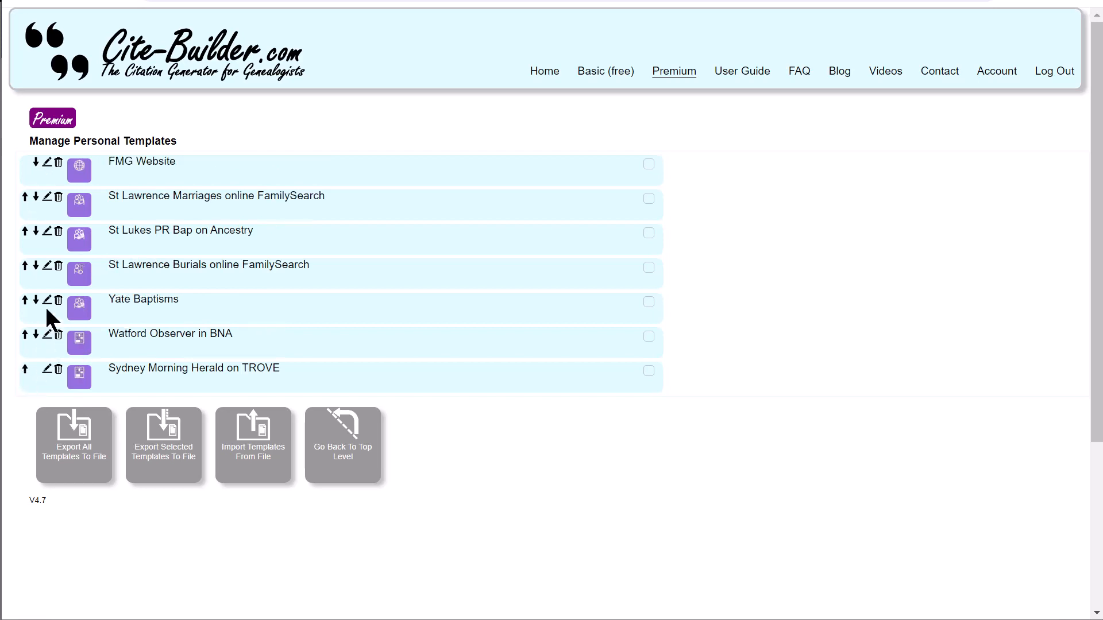
Send St Lukes PR Bap on Ancestry and Watford Observer in BNA to the end, and put Sydney Morning Herald on TROVE first.
{"action": "left_click", "coordinate": [35, 232]}
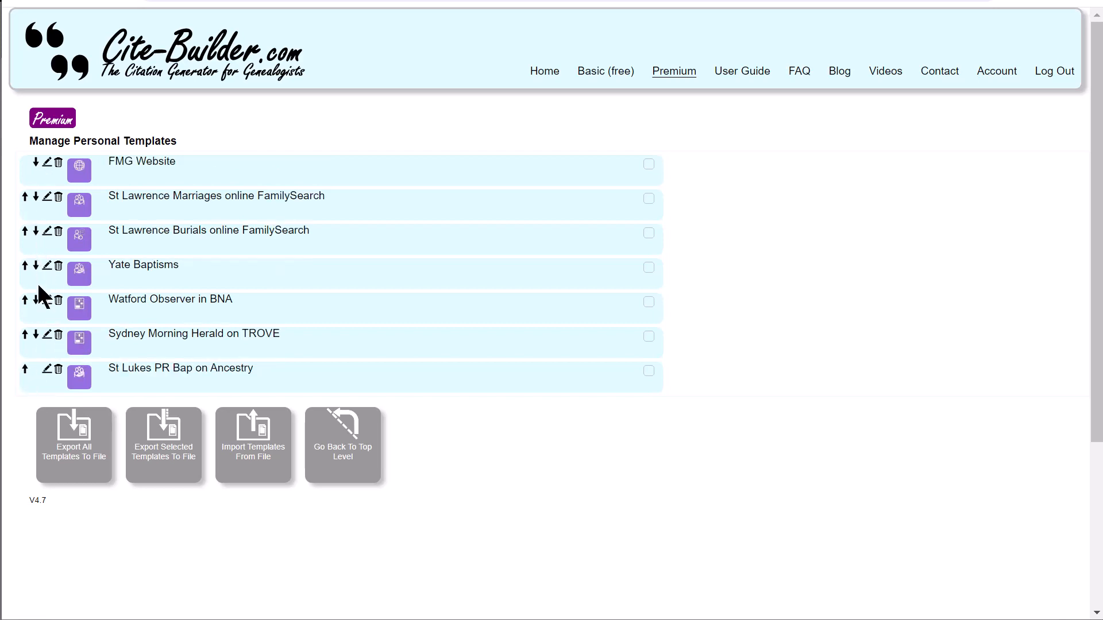
{"action": "left_click", "coordinate": [35, 300]}
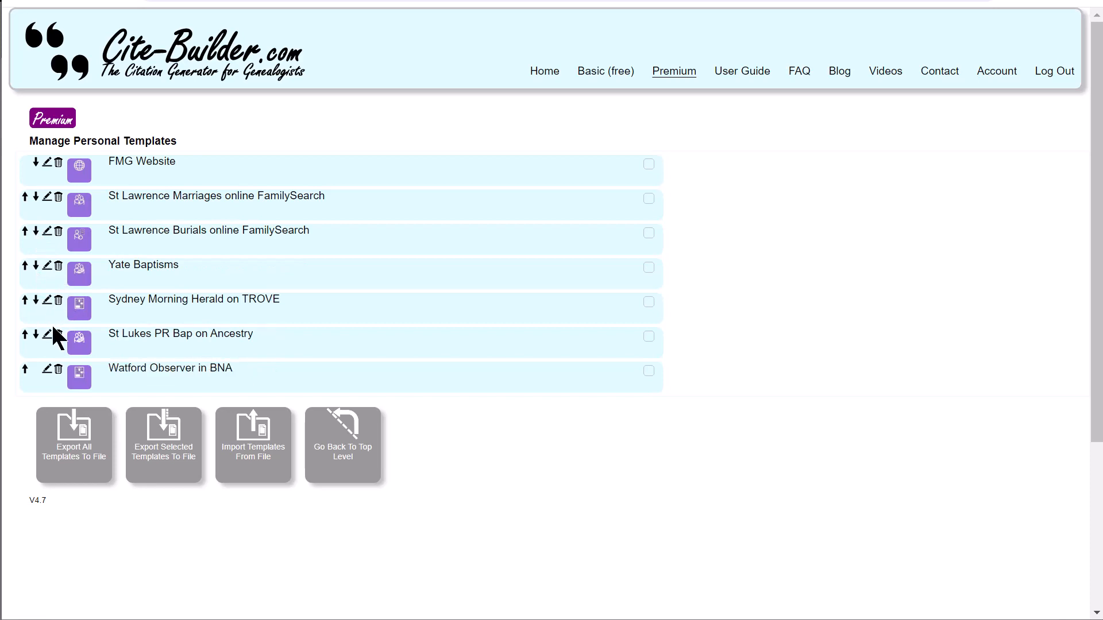
{"action": "left_click", "coordinate": [25, 302]}
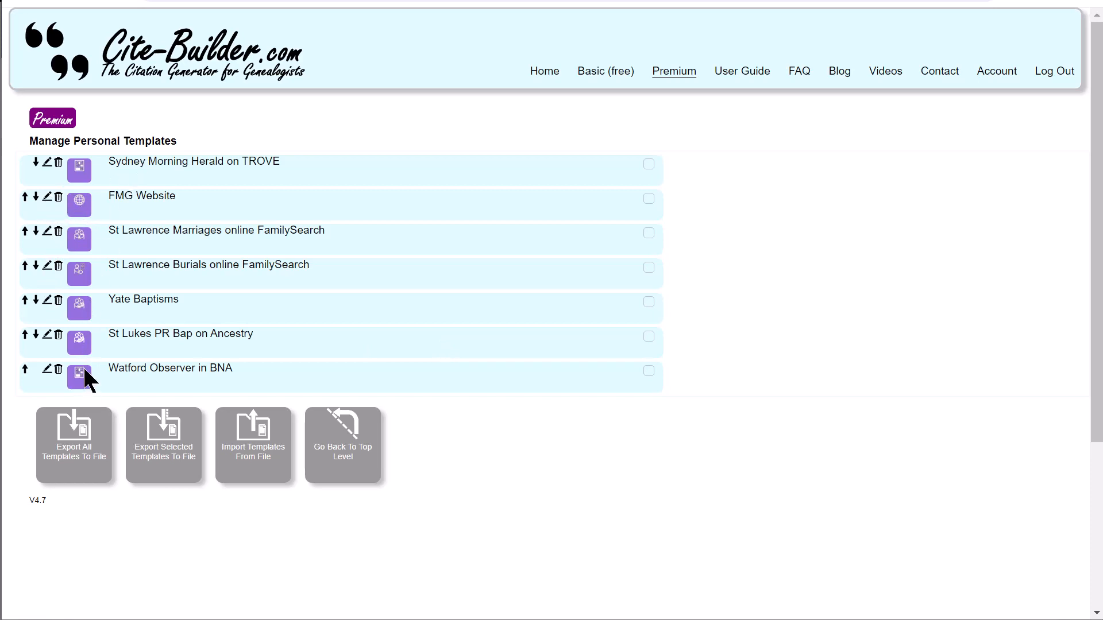
Rename the St Lukes PR Bap on Ancestry template as St Lukes PR Bap 1800-1812 on Ancestry and save the changes.
{"action": "left_click", "coordinate": [47, 335]}
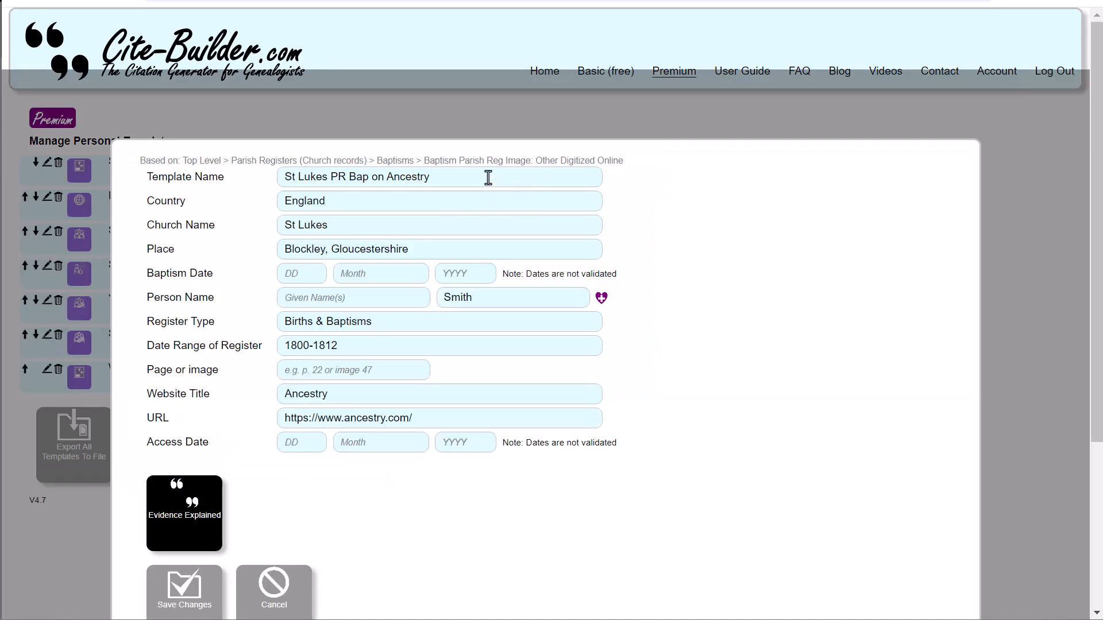
{"action": "left_click", "coordinate": [379, 182]}
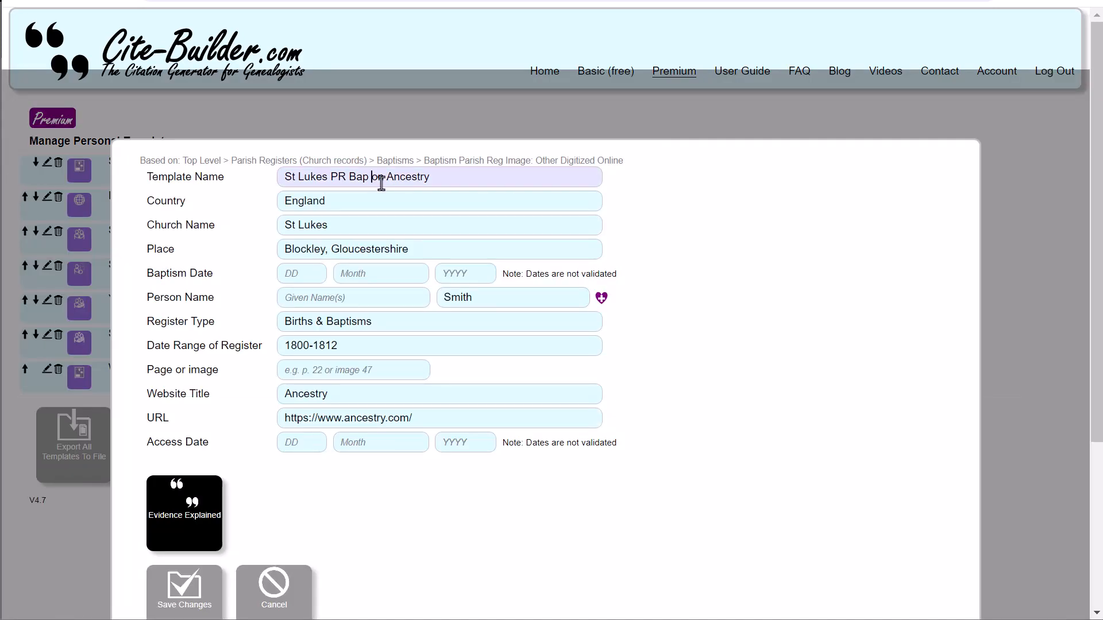
{"action": "type", "text": "1800-181"}
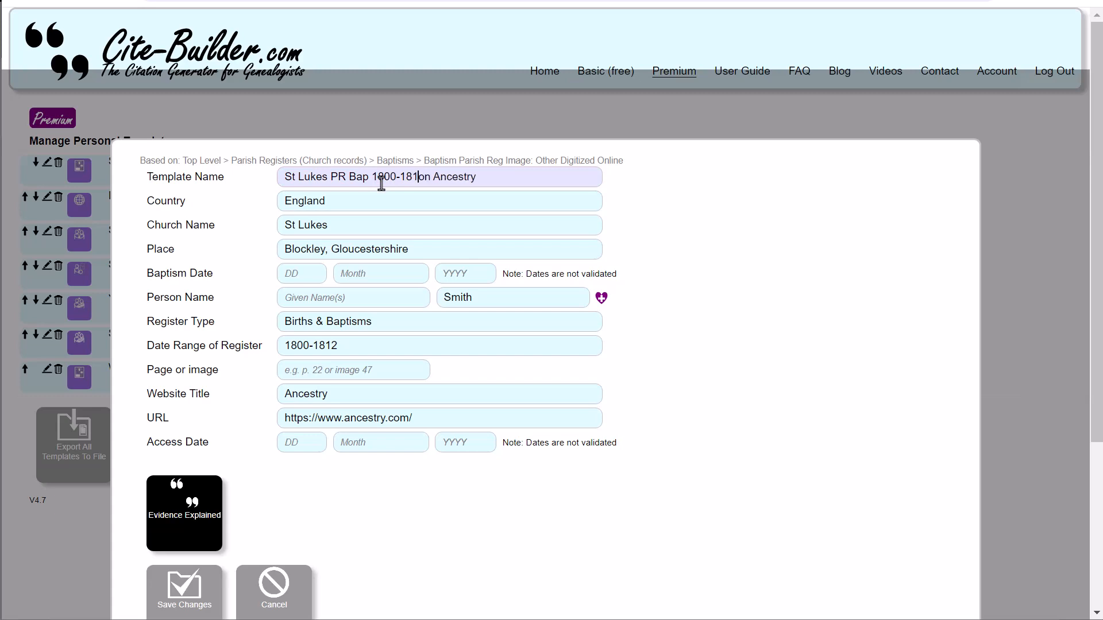
{"action": "type", "text": "2"}
{"action": "left_click", "coordinate": [345, 467]}
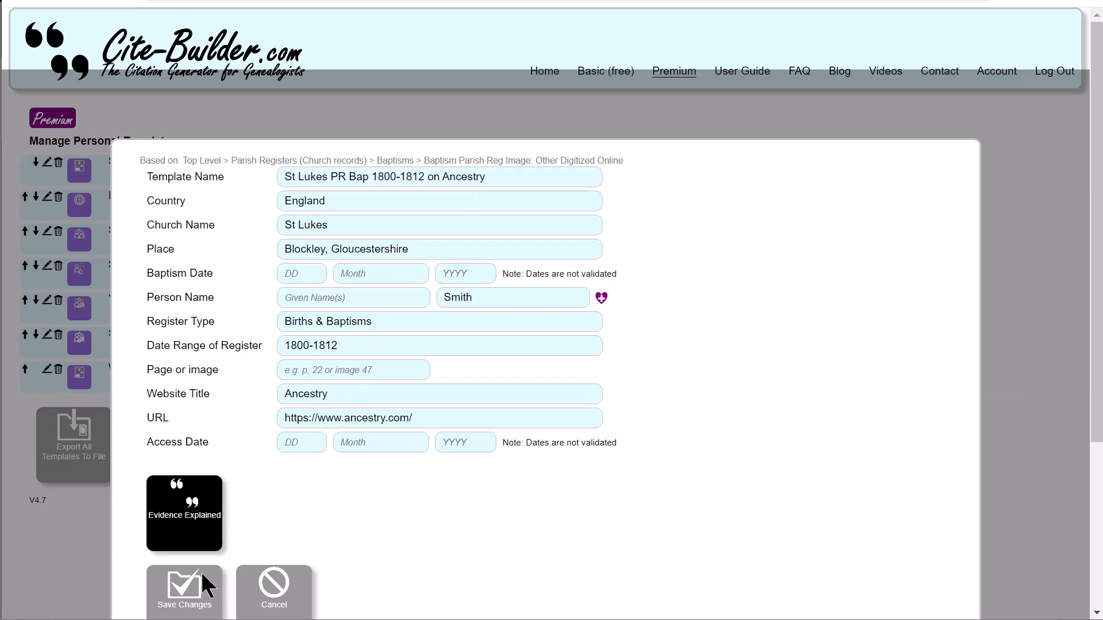
{"action": "left_click", "coordinate": [201, 580]}
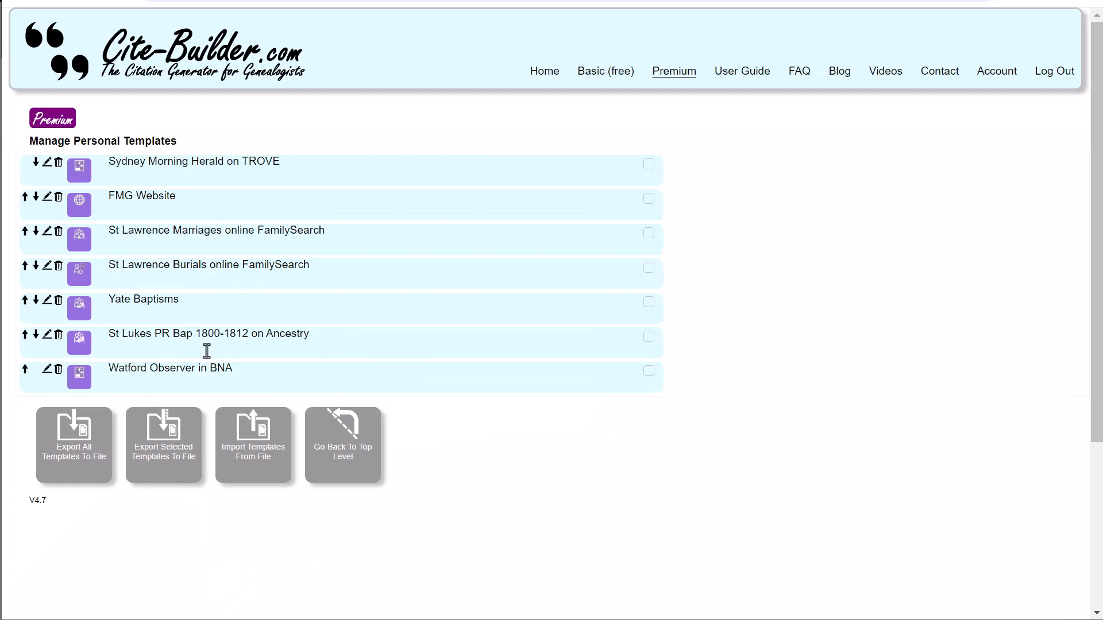
Move the St Lukes PR Bap 1800-1812 on Ancestry template to first place and return to the top level.
{"action": "left_click", "coordinate": [25, 336]}
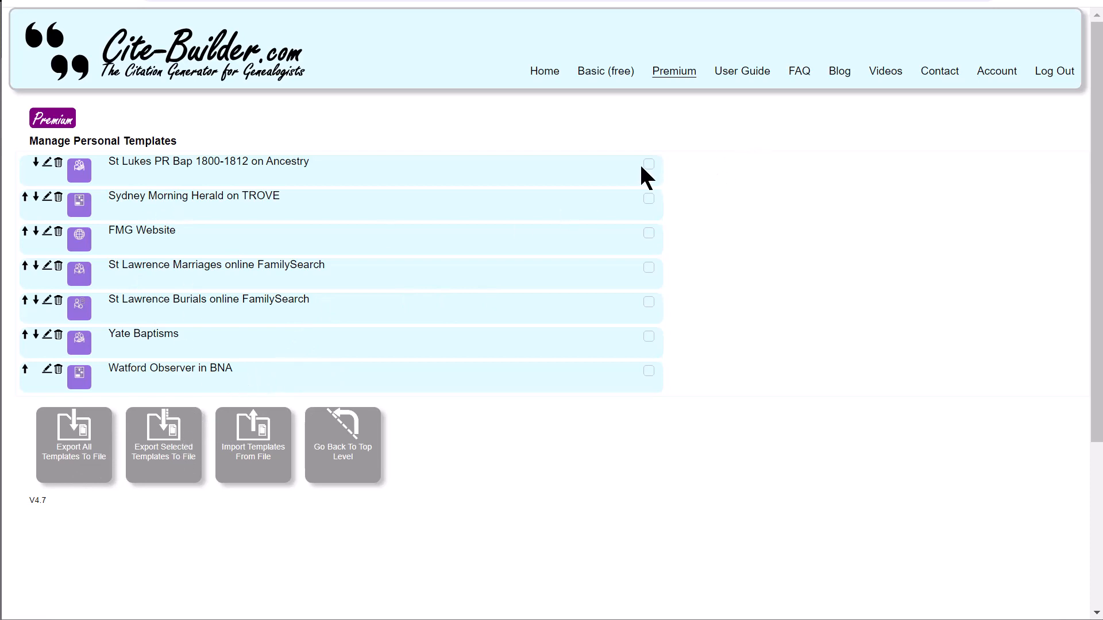
{"action": "left_click", "coordinate": [649, 199]}
{"action": "left_click", "coordinate": [650, 200]}
{"action": "left_click", "coordinate": [339, 451]}
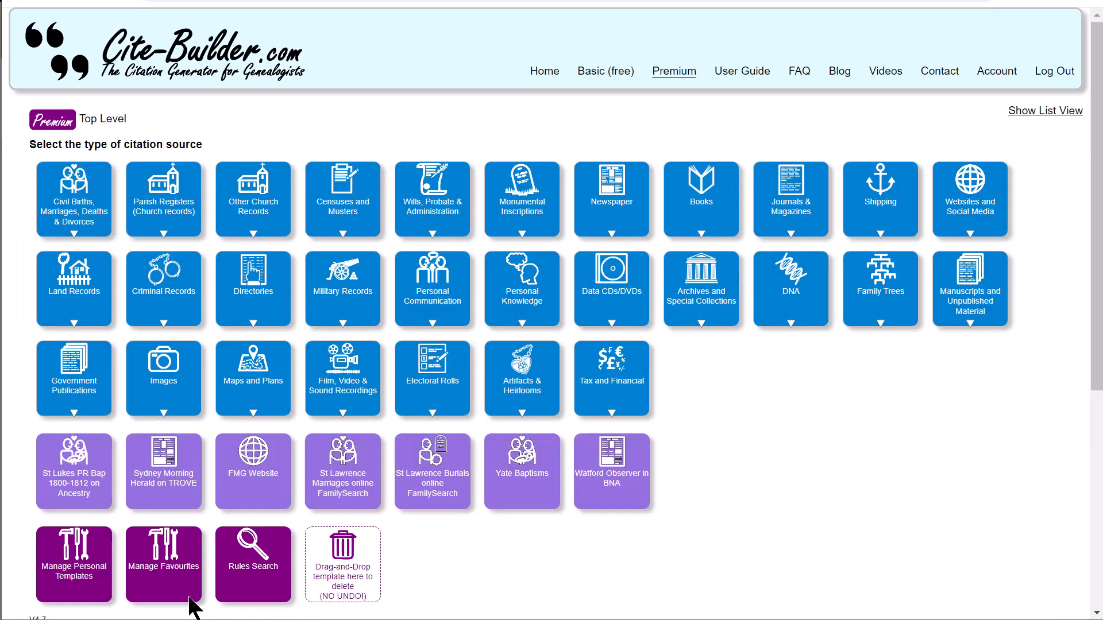
Open the favourites management page and change the church name favourite St Andrew's to St Andrew.
{"action": "left_click", "coordinate": [177, 568]}
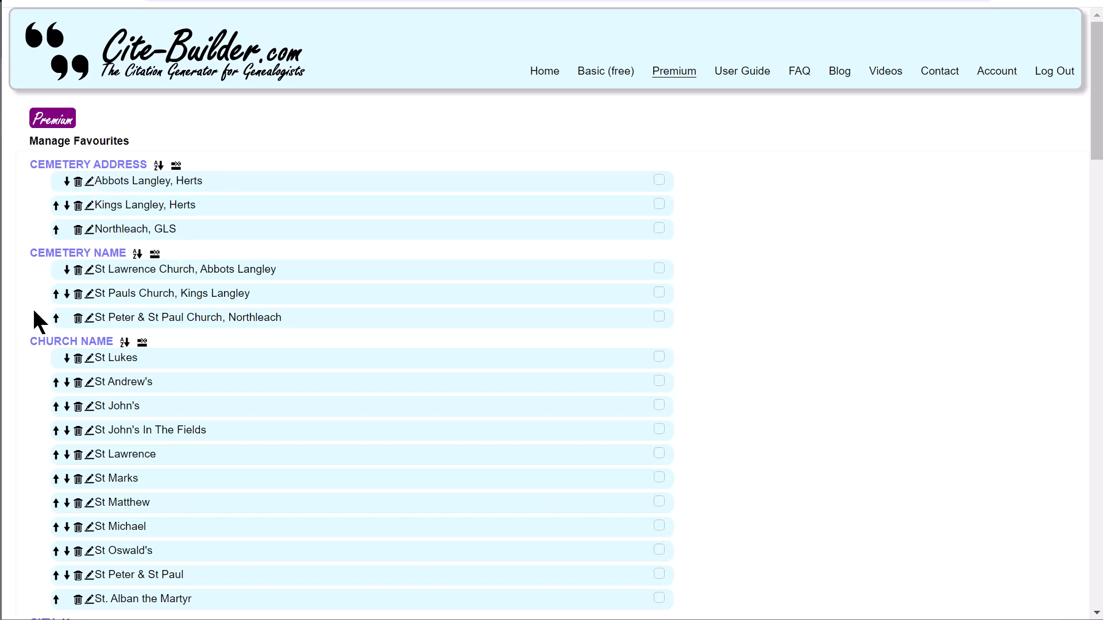
{"action": "left_click", "coordinate": [147, 384]}
{"action": "type", "text": "'"}
{"action": "left_click", "coordinate": [87, 381]}
{"action": "left_click", "coordinate": [269, 196]}
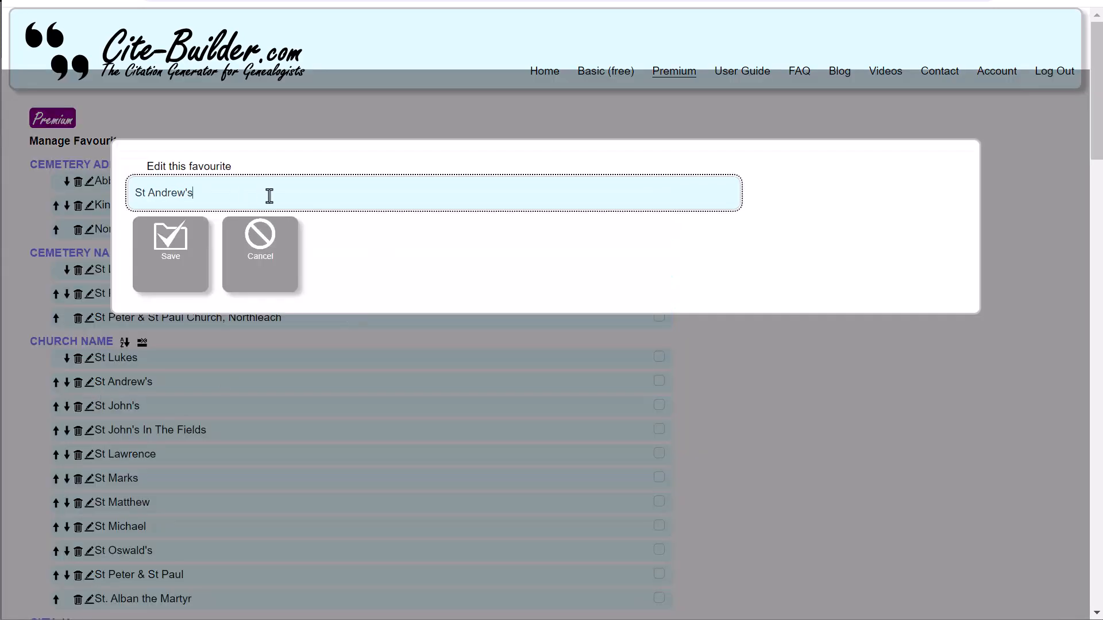
{"action": "key", "text": "BackSpace"}
{"action": "key", "text": "BackSpace"}
{"action": "left_click", "coordinate": [181, 239]}
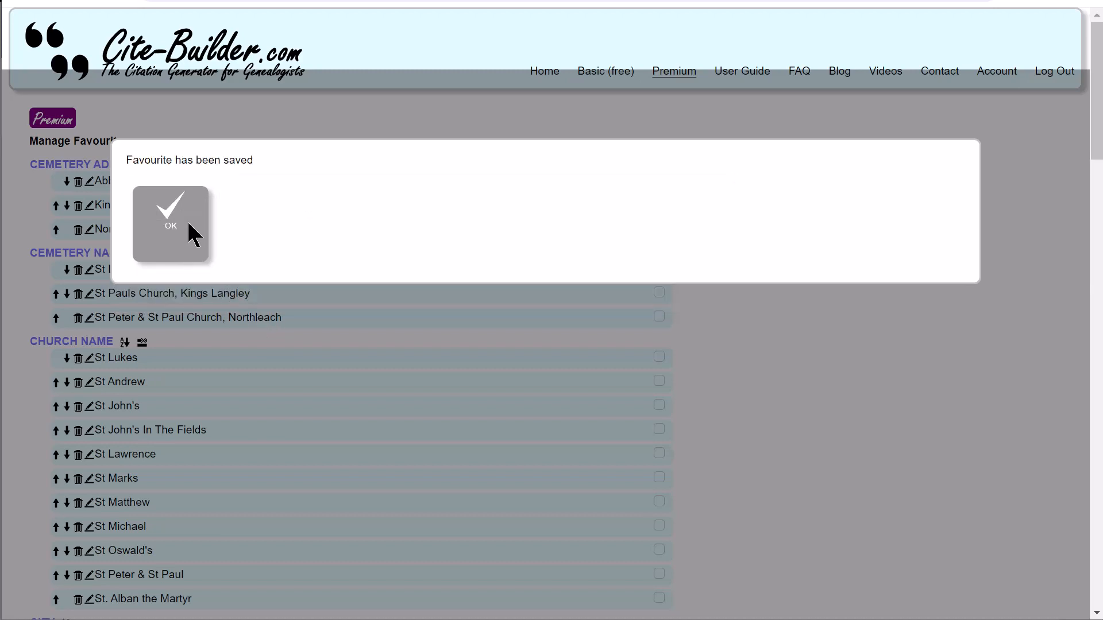
{"action": "left_click", "coordinate": [187, 221]}
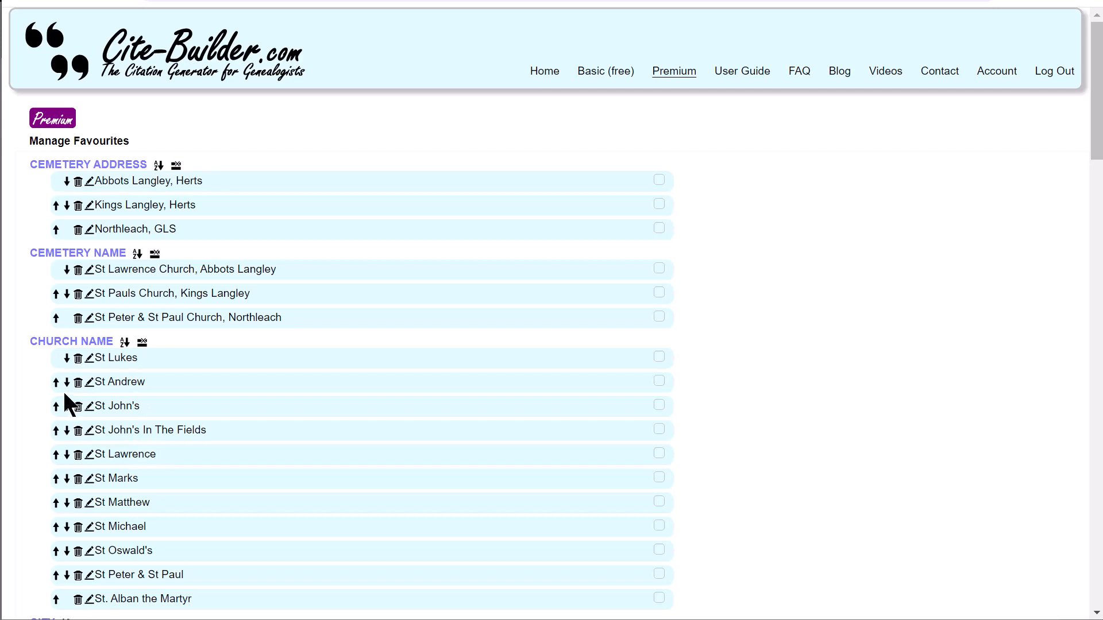
Send the church name favourites St Lukes, St John's and St Lawrence to the end of their list.
{"action": "left_click", "coordinate": [66, 357]}
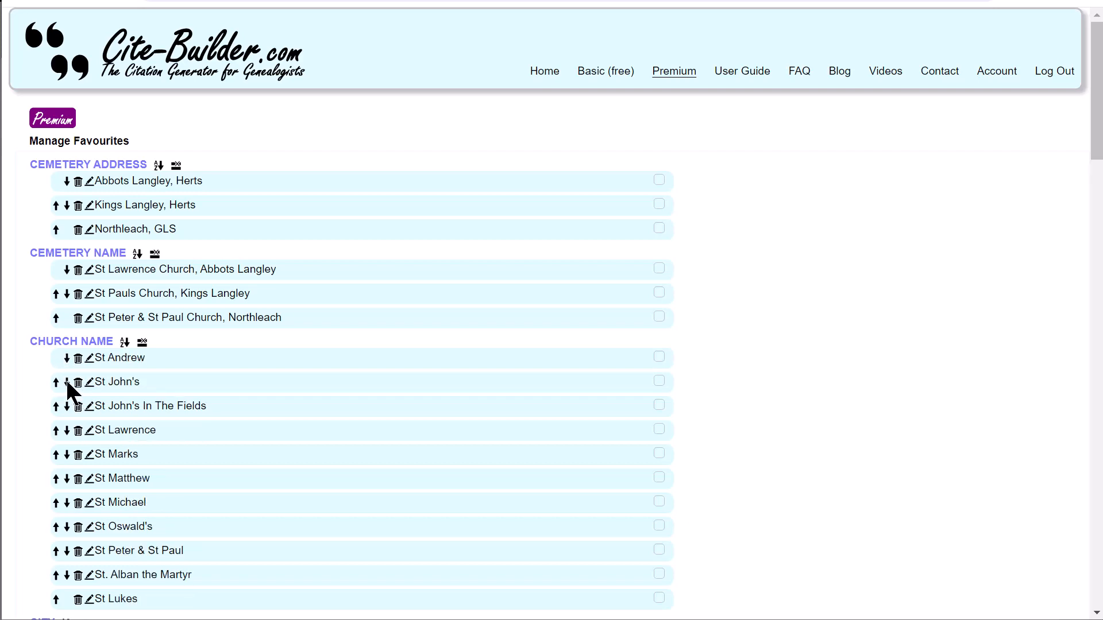
{"action": "left_click", "coordinate": [67, 382]}
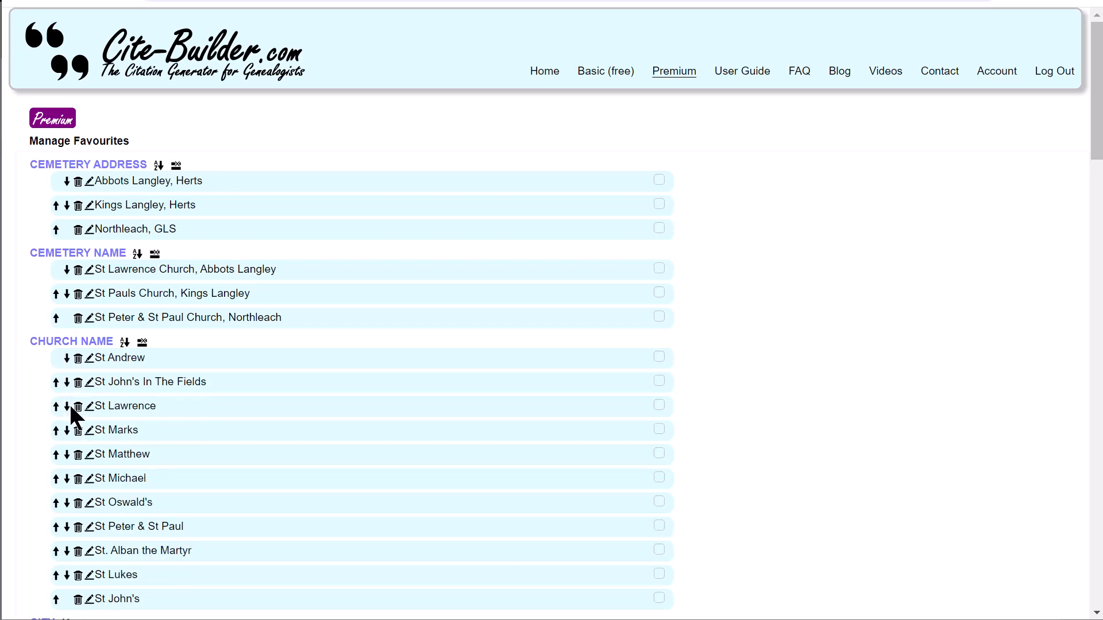
{"action": "left_click", "coordinate": [67, 407]}
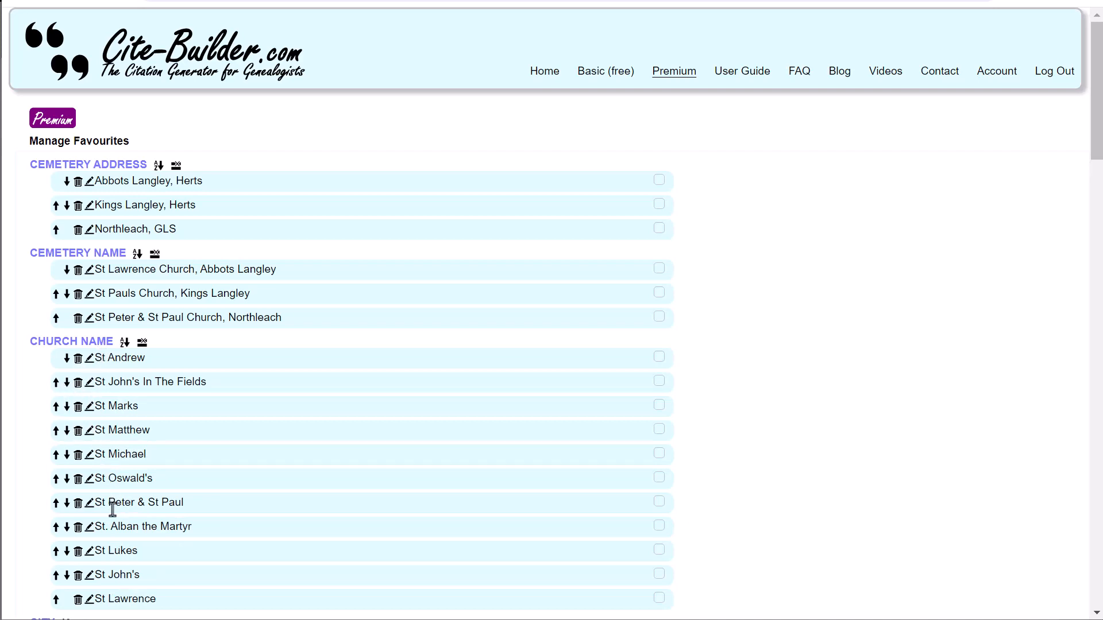
Sort the church name favourites alphabetically and move St Lukes to first place.
{"action": "left_click", "coordinate": [124, 342]}
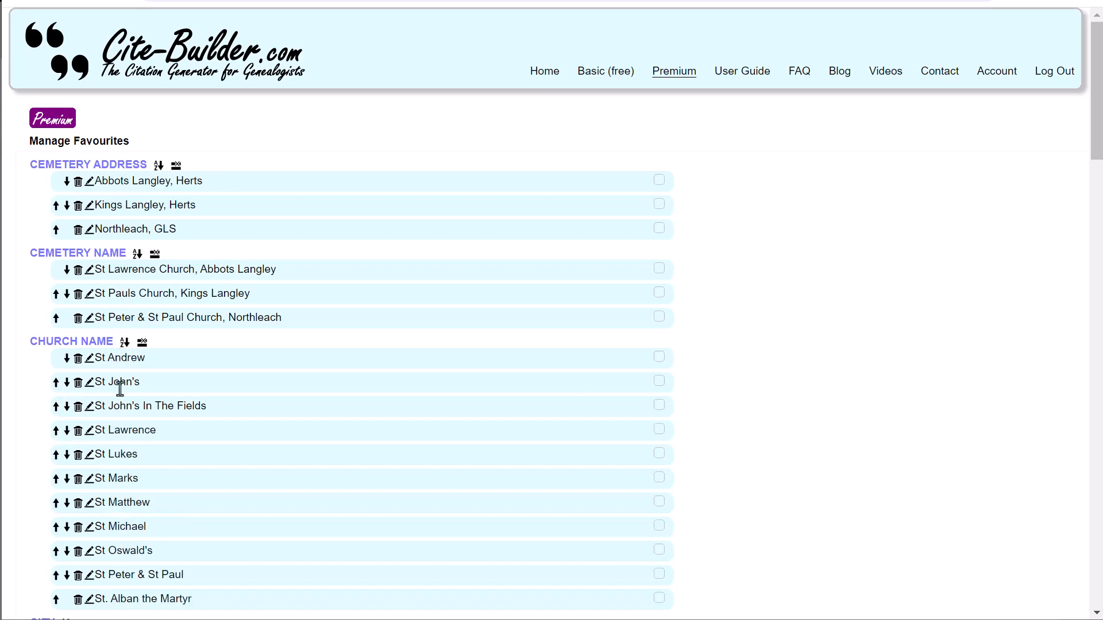
{"action": "left_click", "coordinate": [56, 454]}
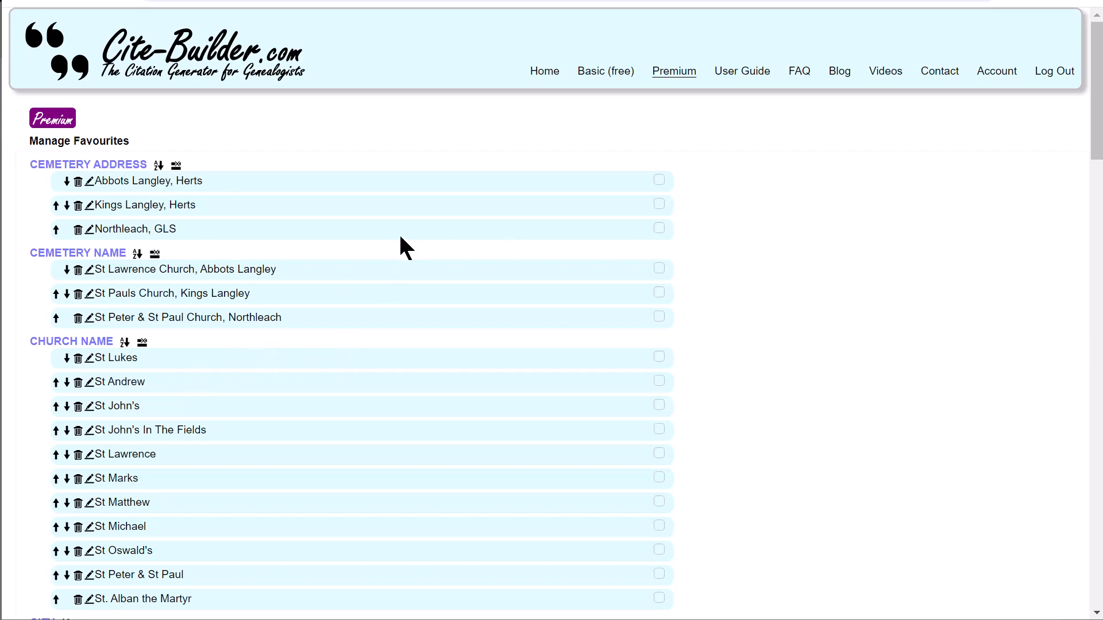
Select the Abbots Langley, Kings Langley and Northleach cemetery address favourites and clear all three selections again.
{"action": "left_click", "coordinate": [659, 181]}
{"action": "left_click", "coordinate": [659, 205]}
{"action": "left_click", "coordinate": [659, 230]}
{"action": "left_click", "coordinate": [659, 180]}
{"action": "left_click", "coordinate": [659, 205]}
{"action": "left_click", "coordinate": [659, 230]}
Look through the remaining favourites categories down to the export and import options, and return to the top level.
{"action": "scroll", "coordinate": [669, 328], "scroll_direction": "down", "scroll_amount": 10}
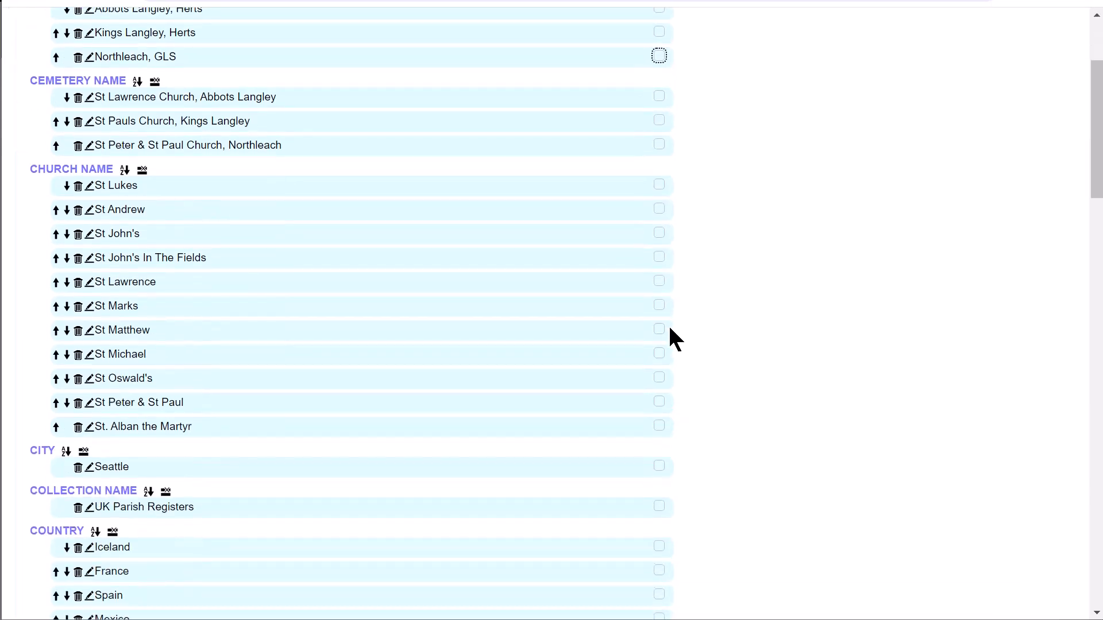
{"action": "scroll", "coordinate": [668, 329], "scroll_direction": "down", "scroll_amount": 19}
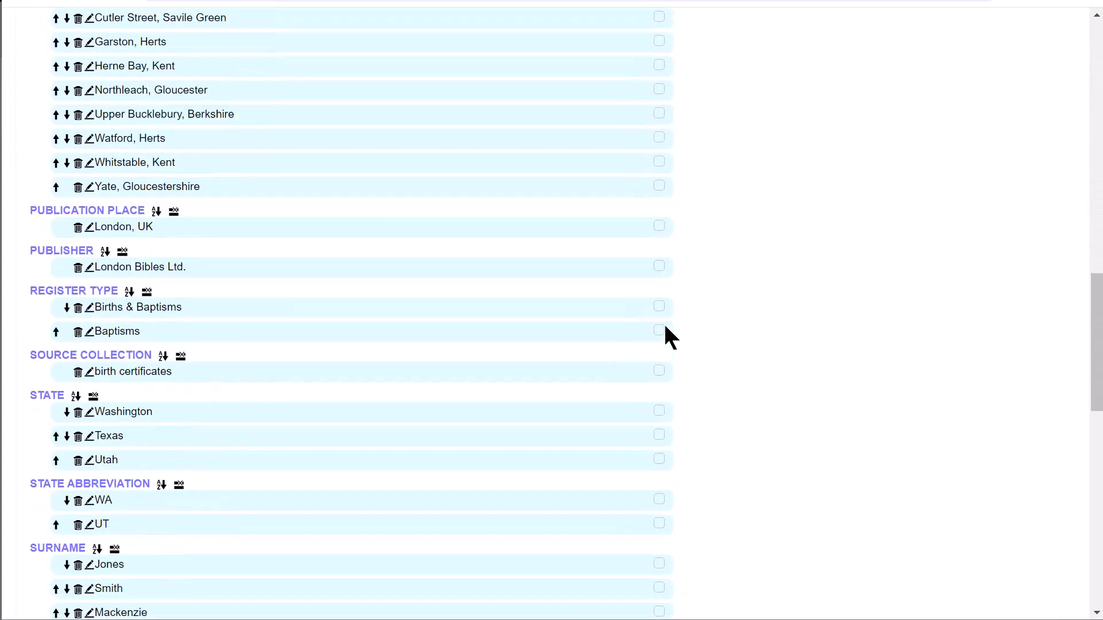
{"action": "scroll", "coordinate": [669, 336], "scroll_direction": "down", "scroll_amount": 2}
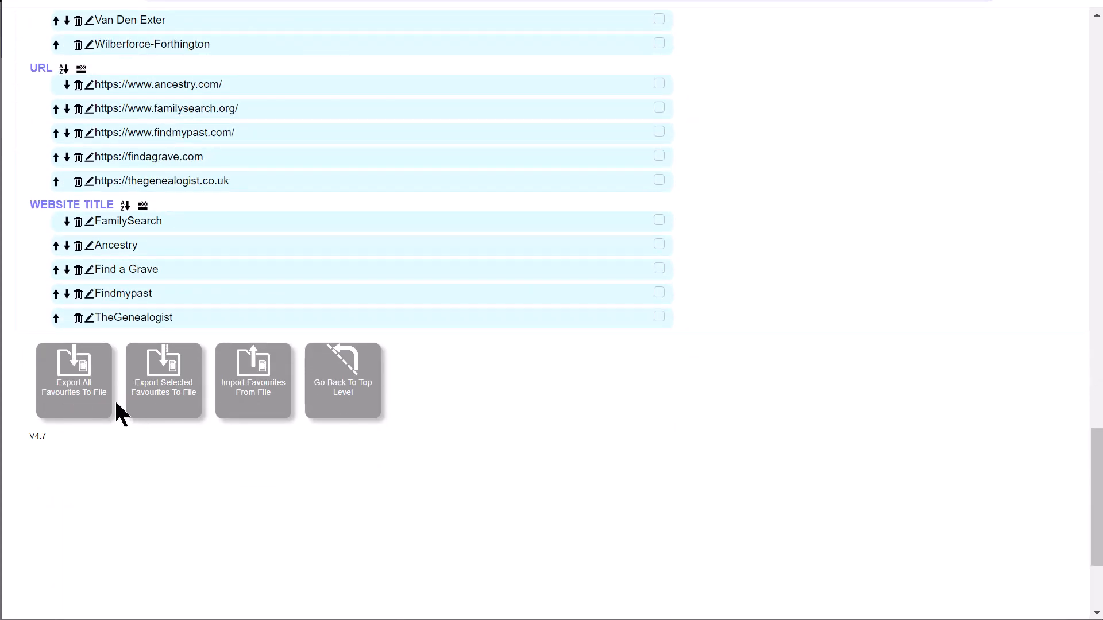
{"action": "left_click", "coordinate": [360, 379]}
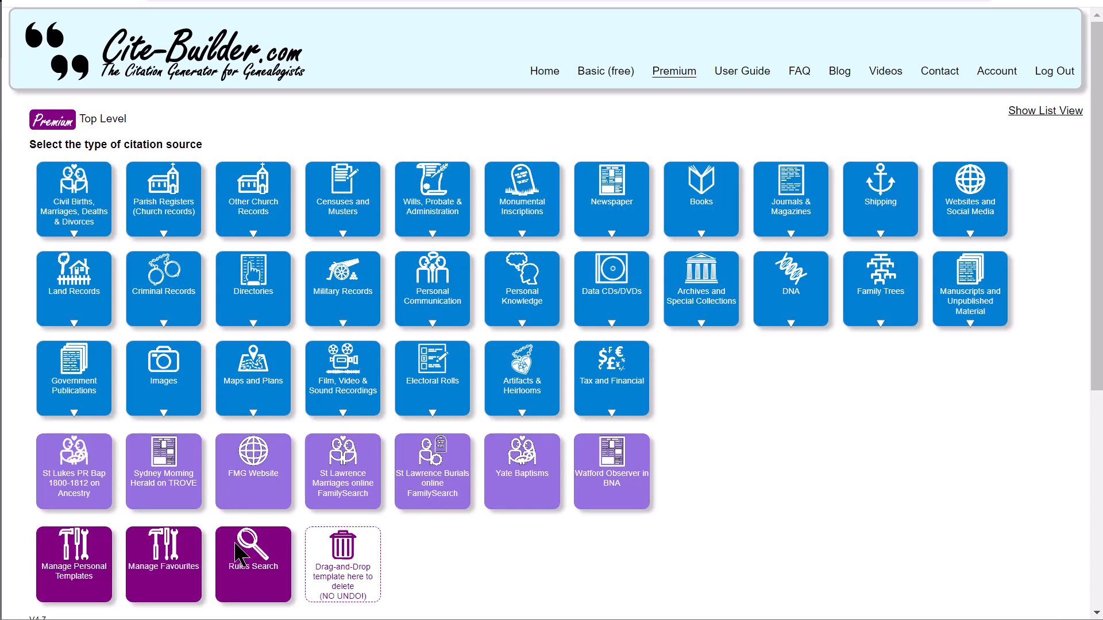
Search the citation rules for "US CEnsus" AND "1880".
{"action": "left_click", "coordinate": [251, 556]}
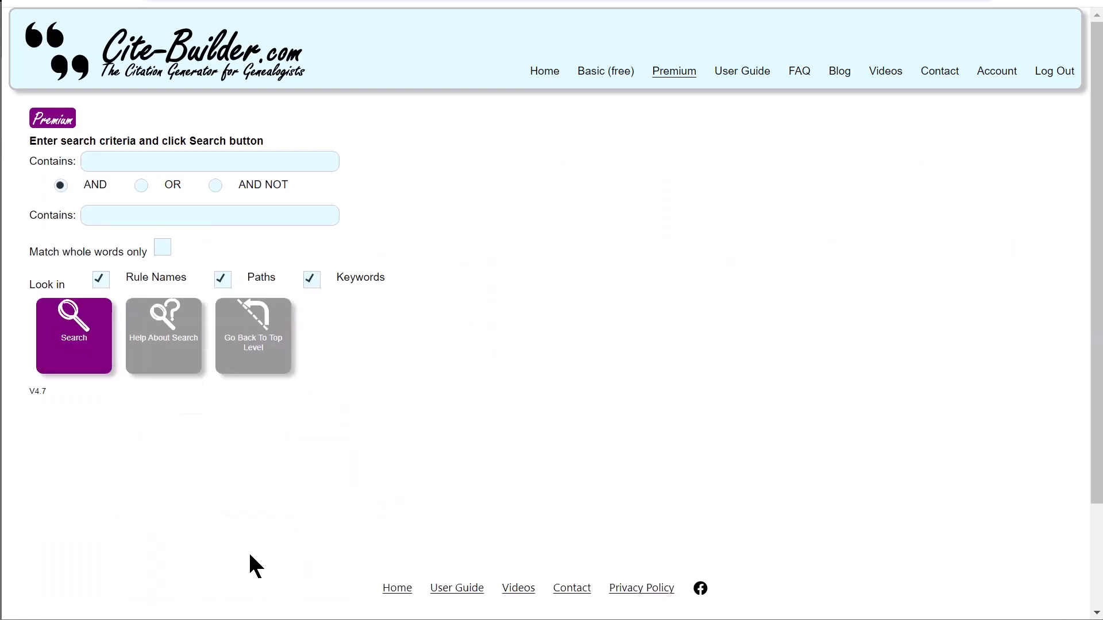
{"action": "left_click", "coordinate": [176, 158]}
{"action": "type", "text": "US CEnsus"}
{"action": "left_click", "coordinate": [130, 215]}
{"action": "type", "text": "1880"}
{"action": "left_click", "coordinate": [81, 330]}
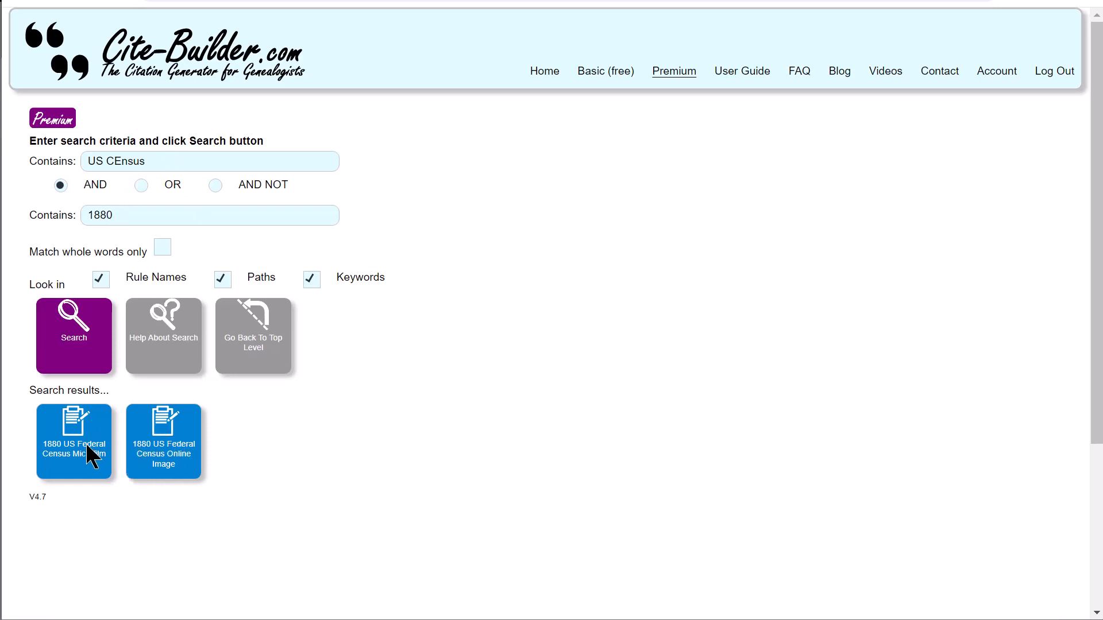
Open the 1880 US Federal Census Online Image form, look through its fields and options, and return to the top level.
{"action": "left_click", "coordinate": [165, 448]}
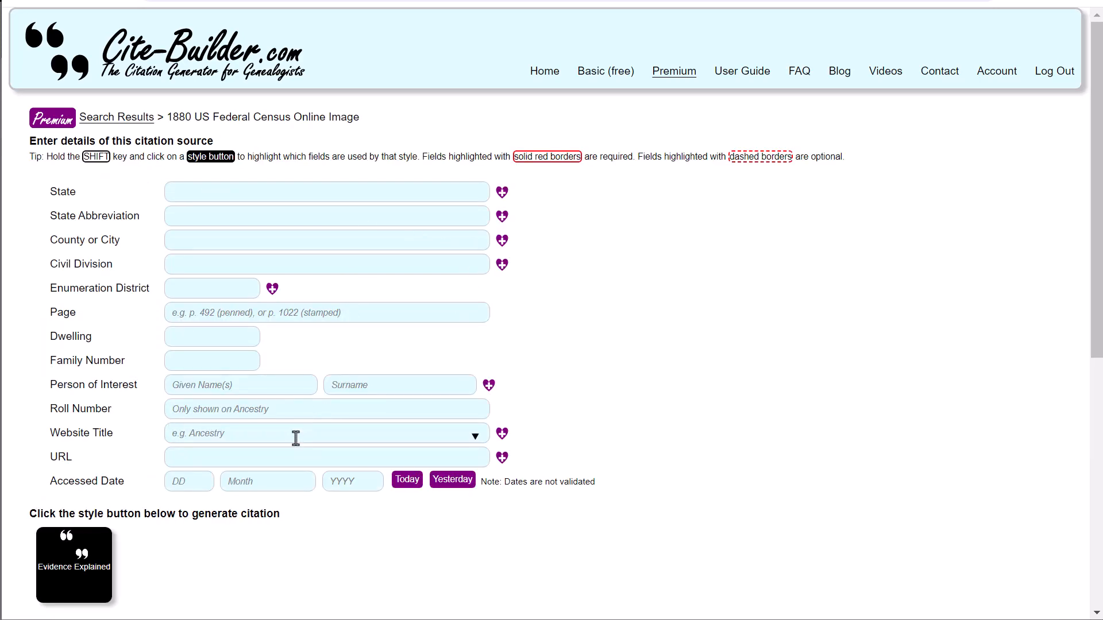
{"action": "scroll", "coordinate": [295, 439], "scroll_direction": "down", "scroll_amount": 5}
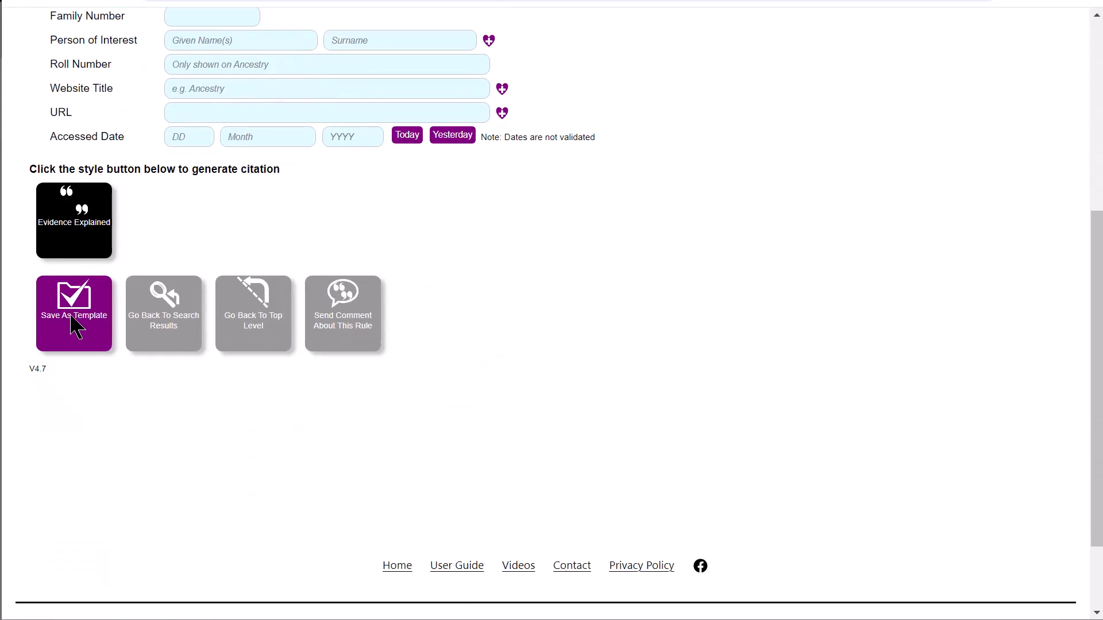
{"action": "left_click", "coordinate": [248, 314]}
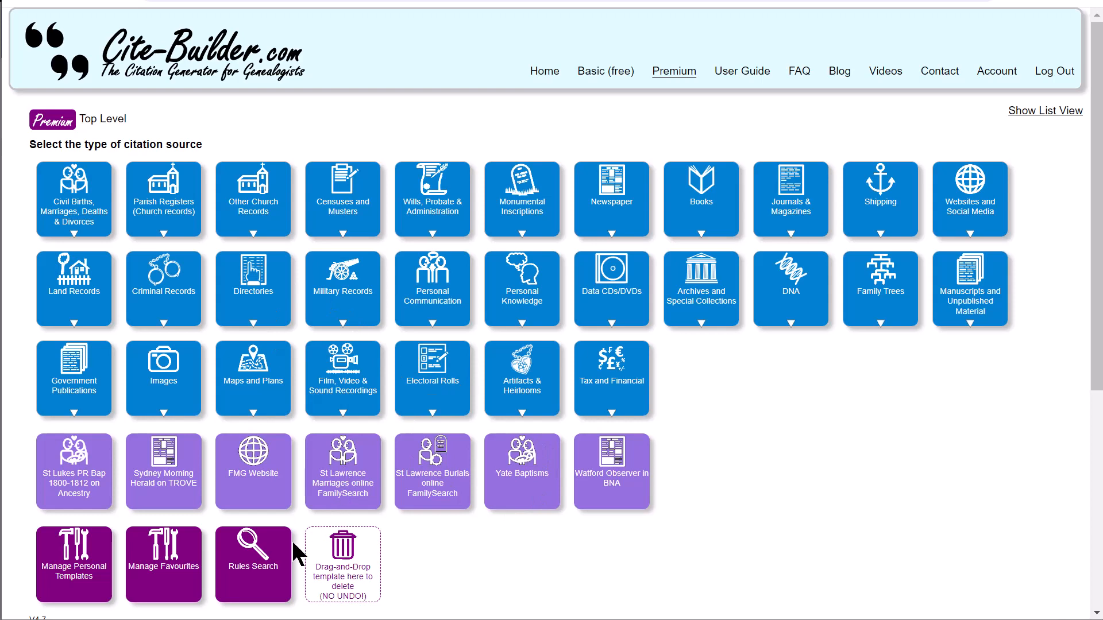
Search the citation rules for "birth" alone, matching whole words only, and look through the results.
{"action": "left_click", "coordinate": [248, 555]}
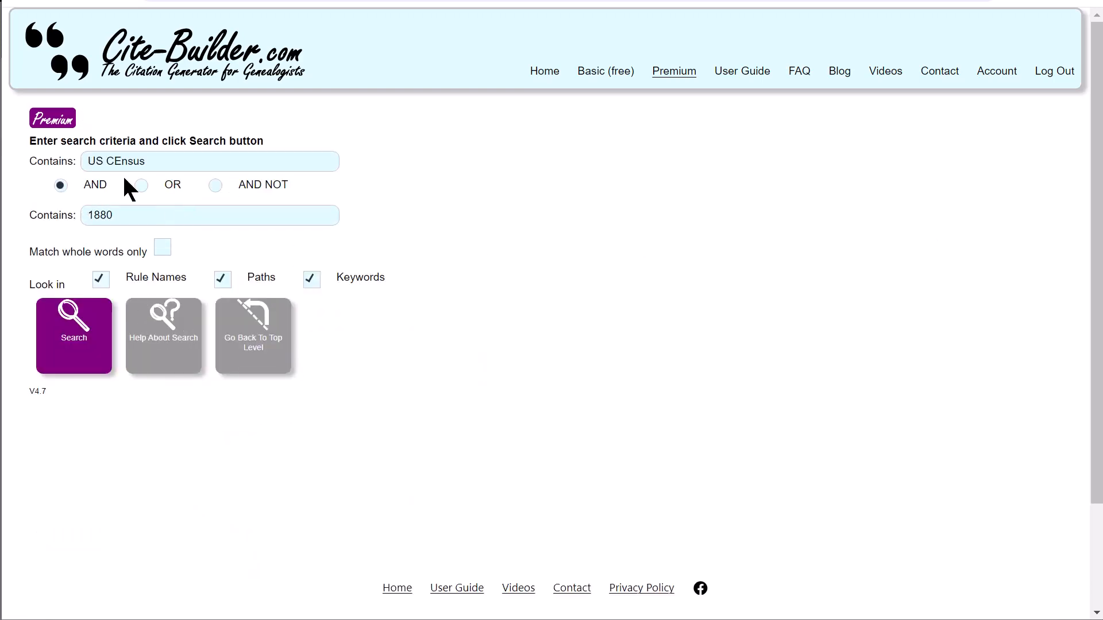
{"action": "left_click_drag", "start_coordinate": [146, 163], "coordinate": [68, 162]}
{"action": "key", "text": "BackSpace"}
{"action": "left_click_drag", "start_coordinate": [141, 216], "coordinate": [86, 214]}
{"action": "key", "text": "BackSpace"}
{"action": "left_click", "coordinate": [85, 332]}
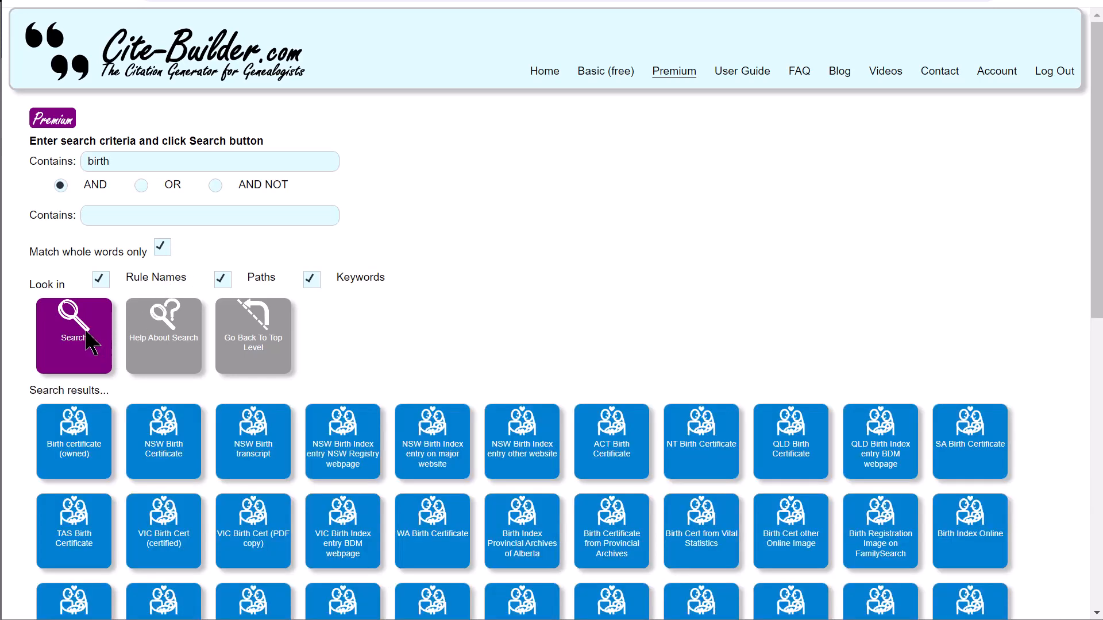
{"action": "scroll", "coordinate": [603, 369], "scroll_direction": "down", "scroll_amount": 5}
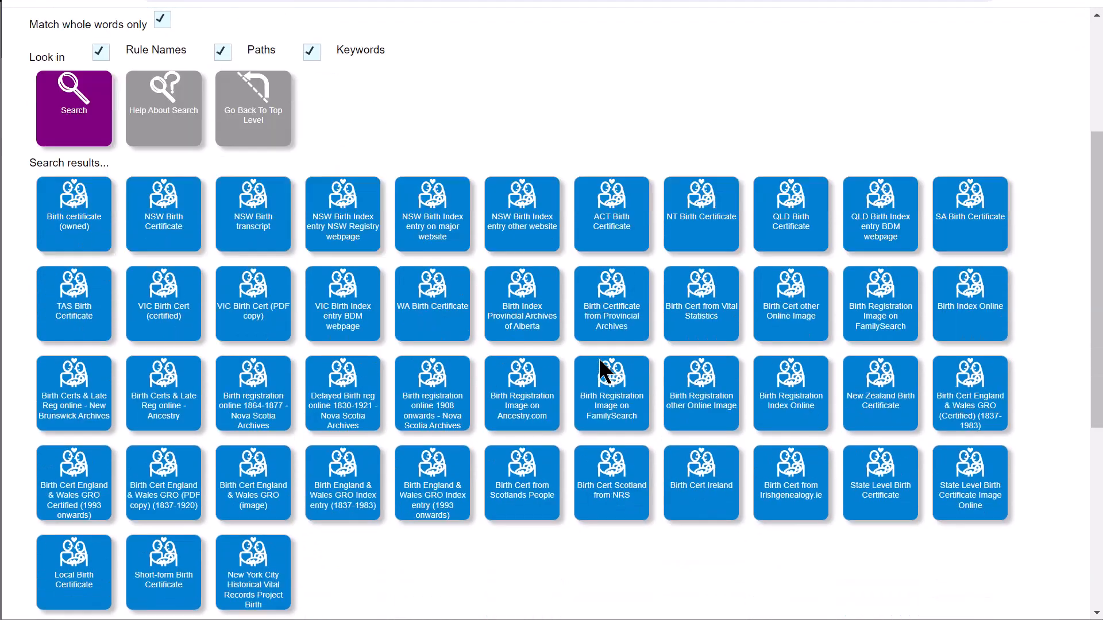
{"action": "scroll", "coordinate": [344, 256], "scroll_direction": "up", "scroll_amount": 5}
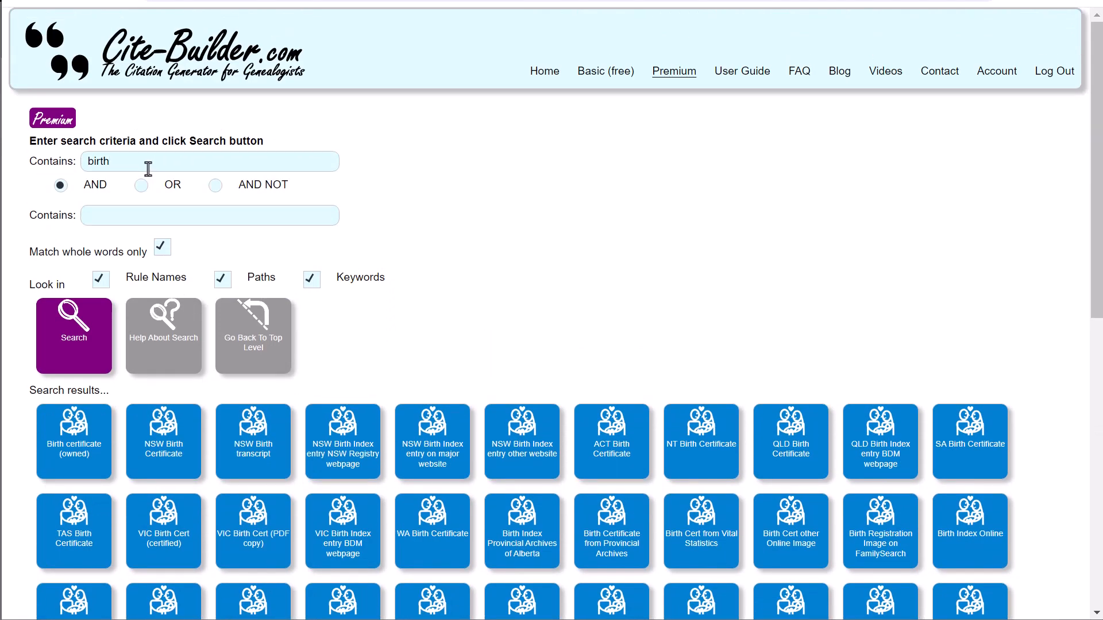
Search the citation rules for "birth" without matching whole words only, and check where the owned death certificate rule is found.
{"action": "left_click", "coordinate": [148, 167]}
{"action": "type", "text": "s"}
{"action": "left_click", "coordinate": [162, 248]}
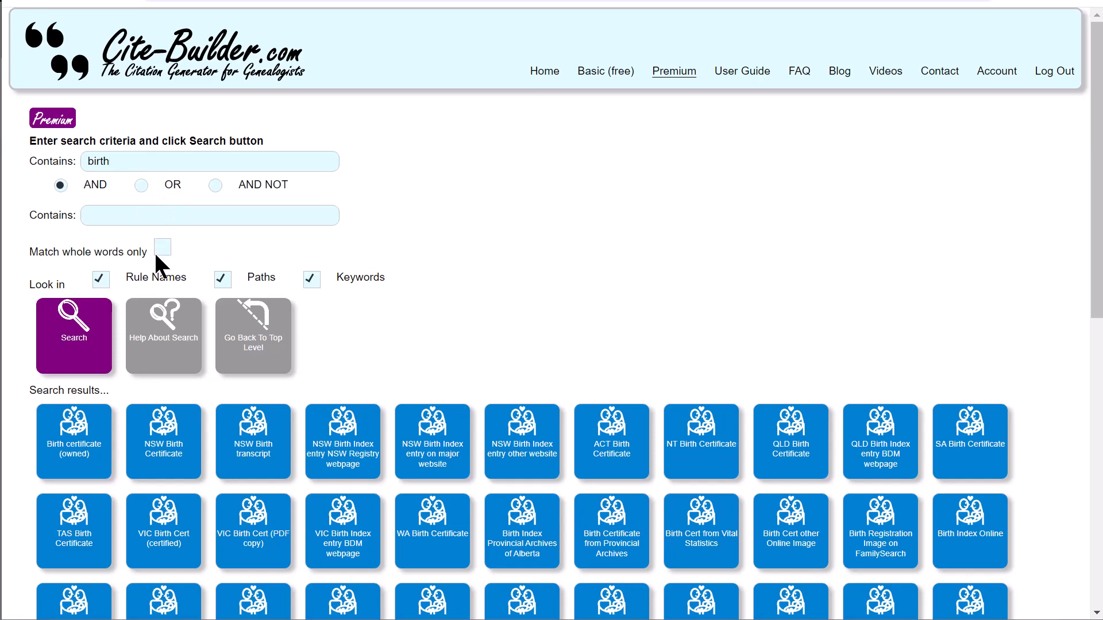
{"action": "left_click", "coordinate": [92, 332]}
{"action": "scroll", "coordinate": [254, 374], "scroll_direction": "down", "scroll_amount": 6}
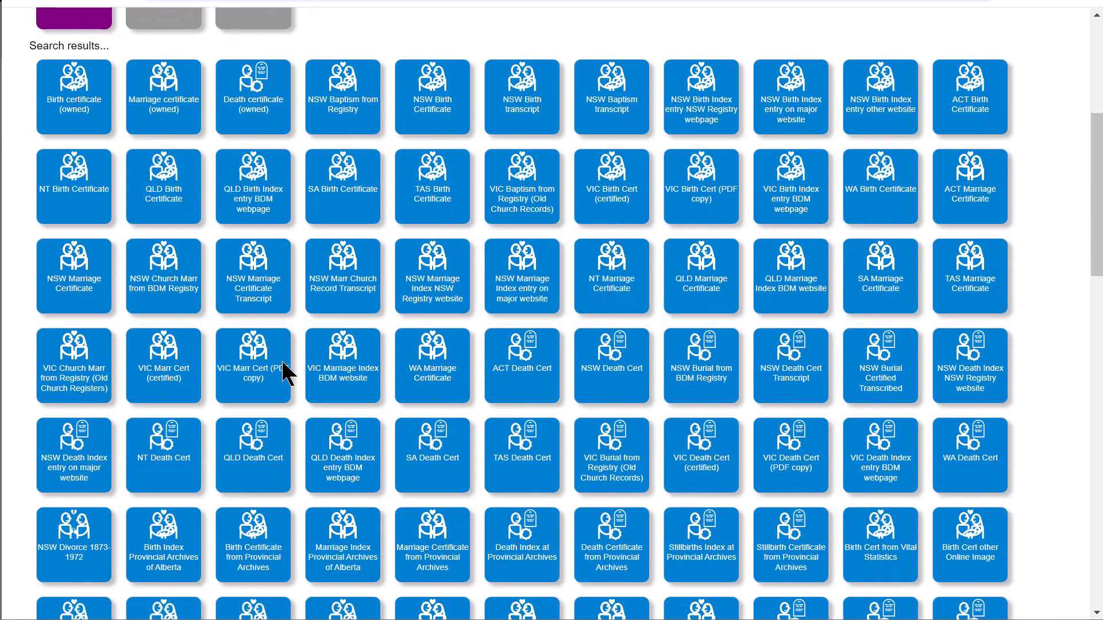
{"action": "scroll", "coordinate": [284, 369], "scroll_direction": "down", "scroll_amount": 4}
{"action": "scroll", "coordinate": [303, 382], "scroll_direction": "up", "scroll_amount": 8}
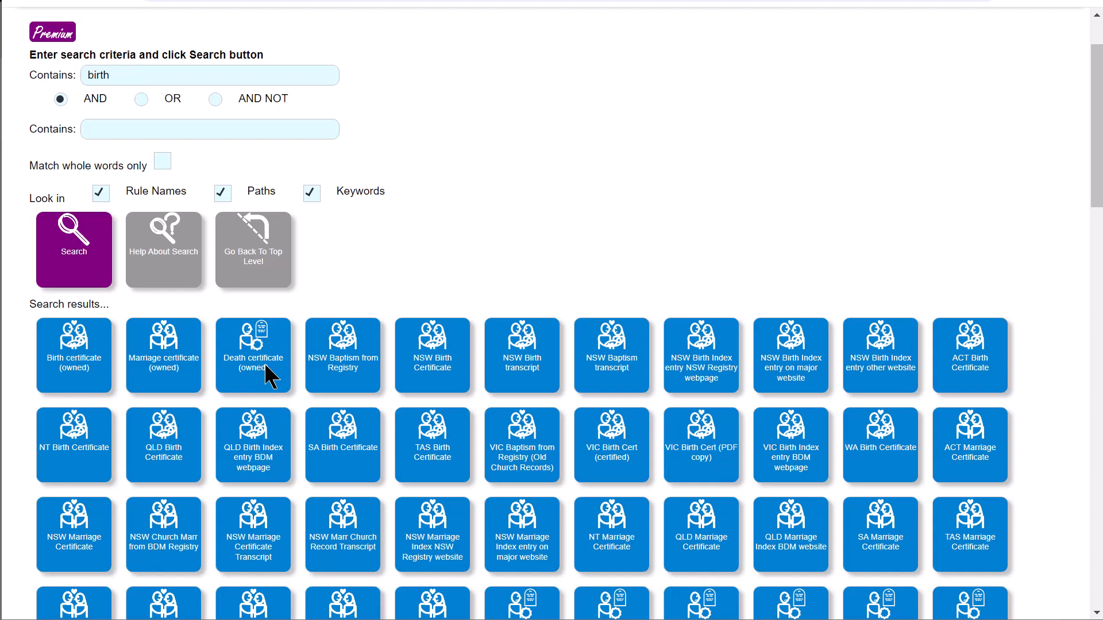
{"action": "mouse_move", "coordinate": [268, 376]}
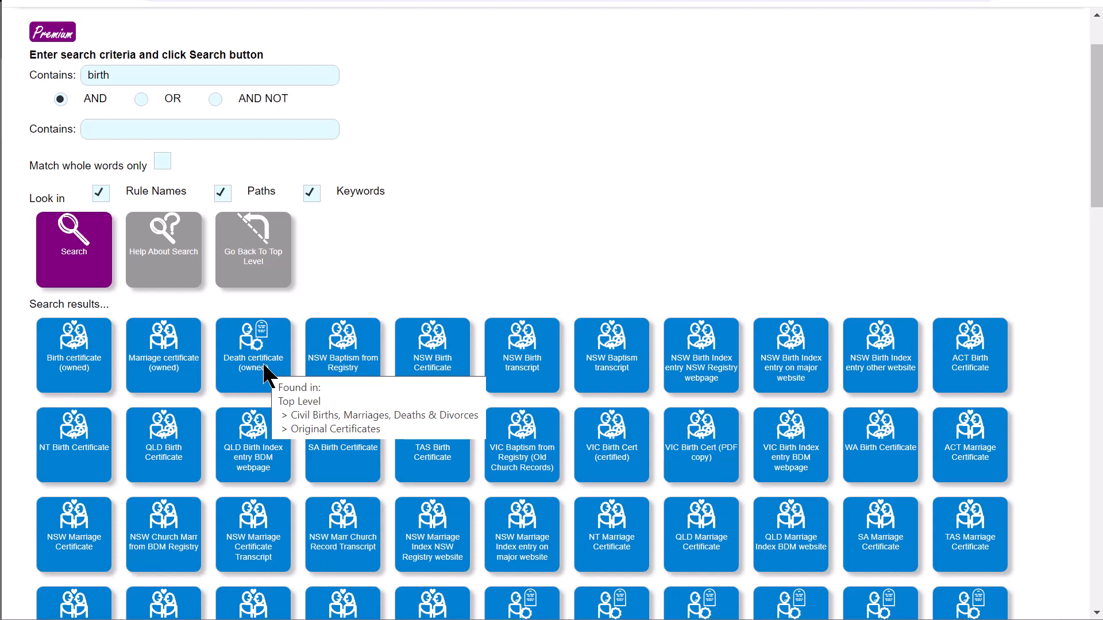
Repeat the "birth" search in rule names only, and again in rule names and paths without keywords.
{"action": "left_click", "coordinate": [223, 194]}
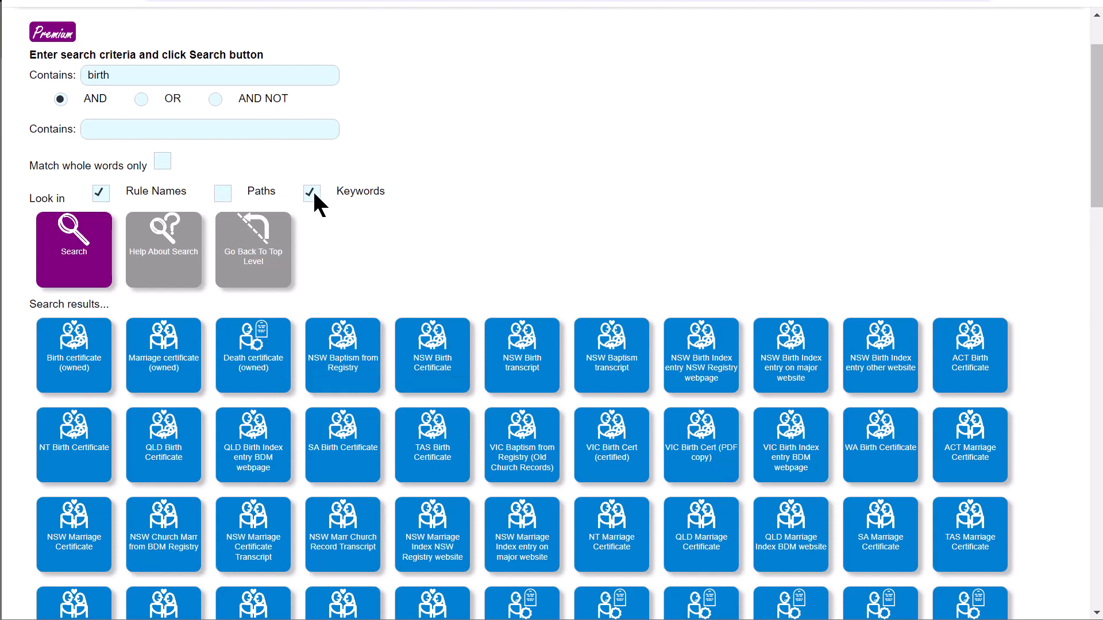
{"action": "left_click", "coordinate": [312, 195]}
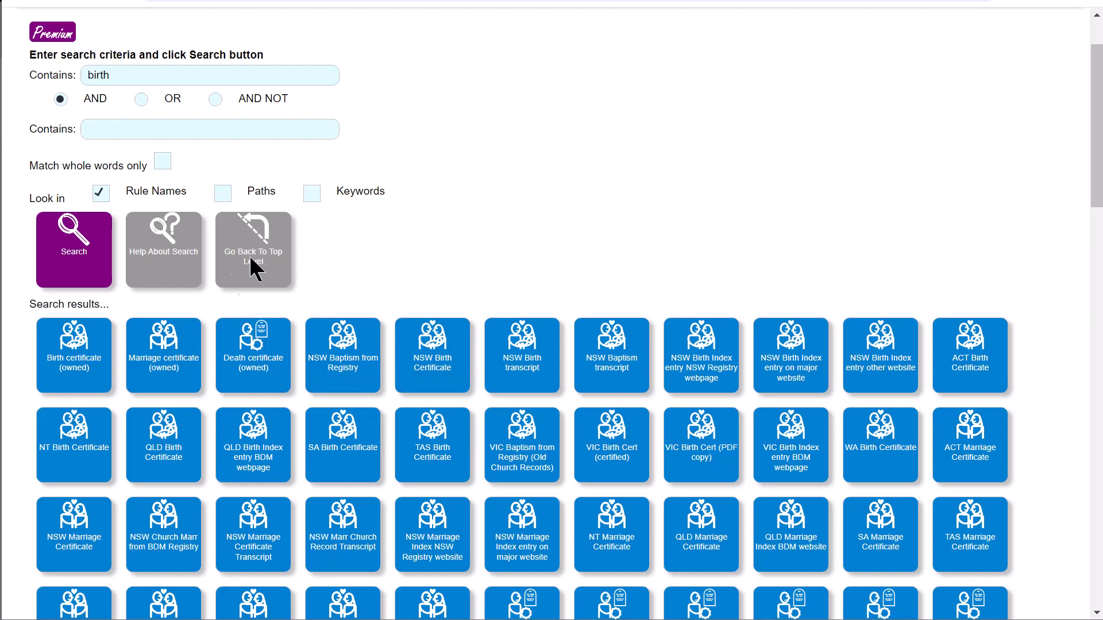
{"action": "left_click", "coordinate": [85, 254]}
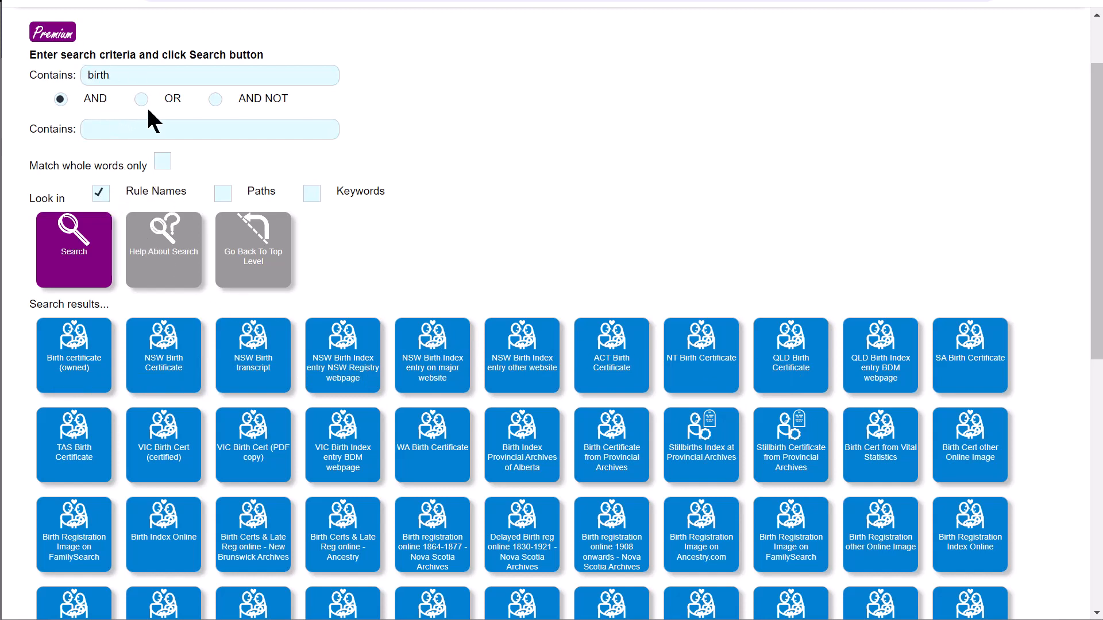
{"action": "left_click", "coordinate": [223, 194]}
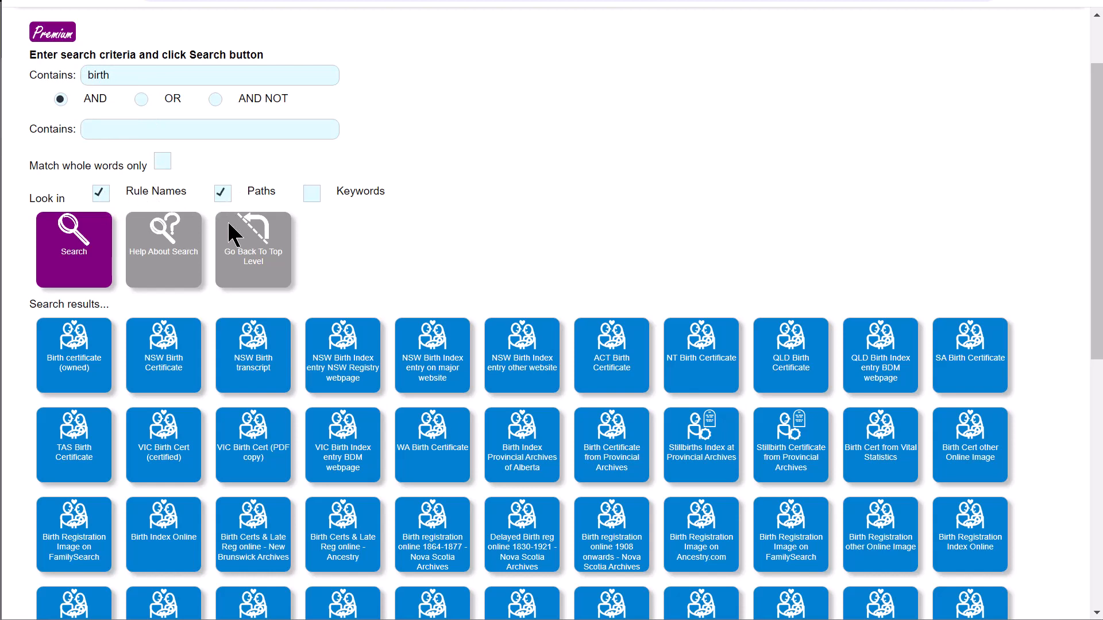
{"action": "left_click", "coordinate": [82, 253]}
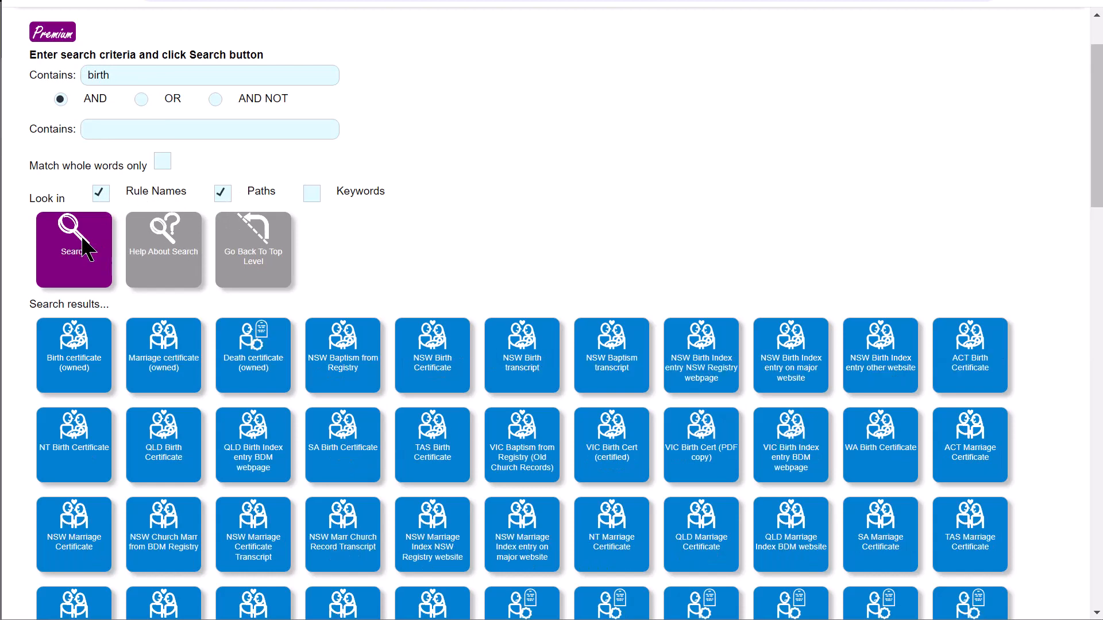
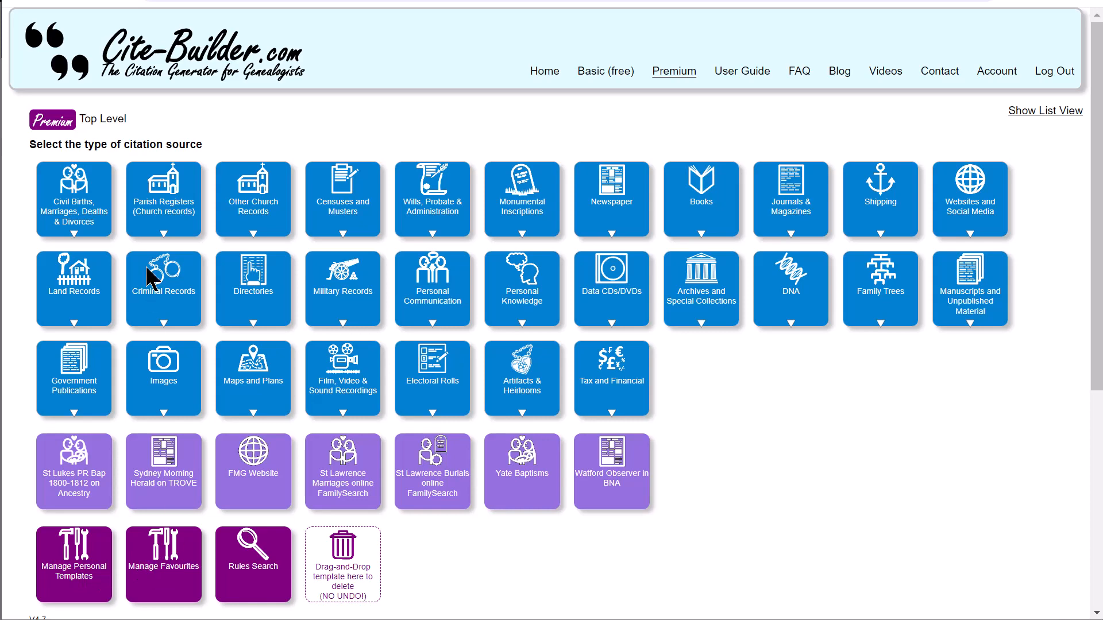
Open the Marriage Reg Image: FamilySearch Digitized Online form under Parish Registers, Marriages, and set the country to England.
{"action": "left_click", "coordinate": [170, 207]}
{"action": "left_click", "coordinate": [172, 208]}
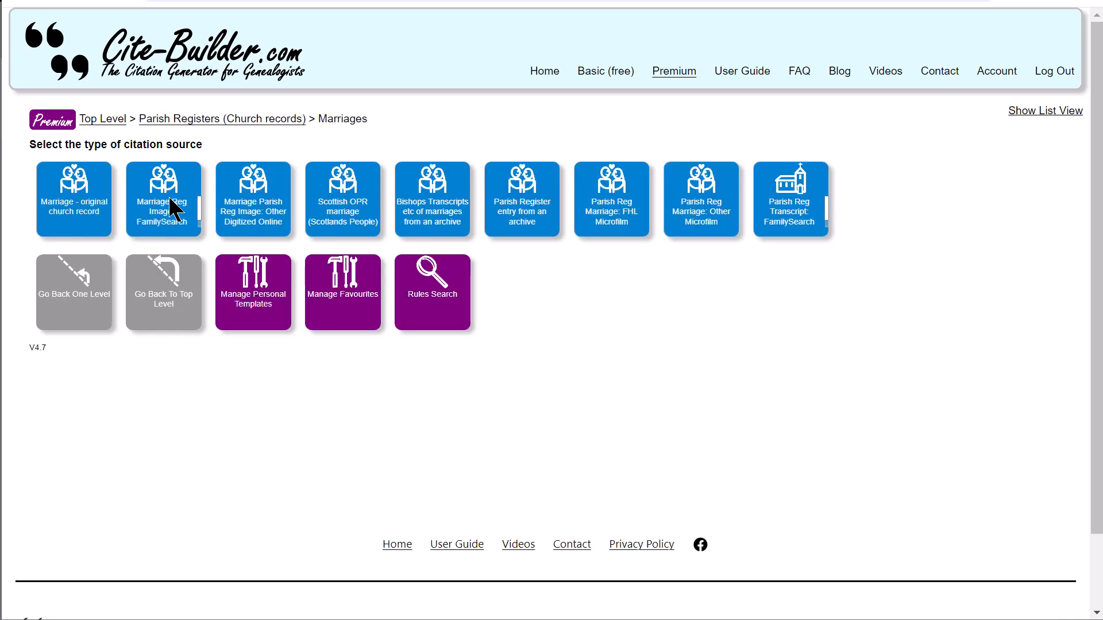
{"action": "left_click", "coordinate": [172, 208]}
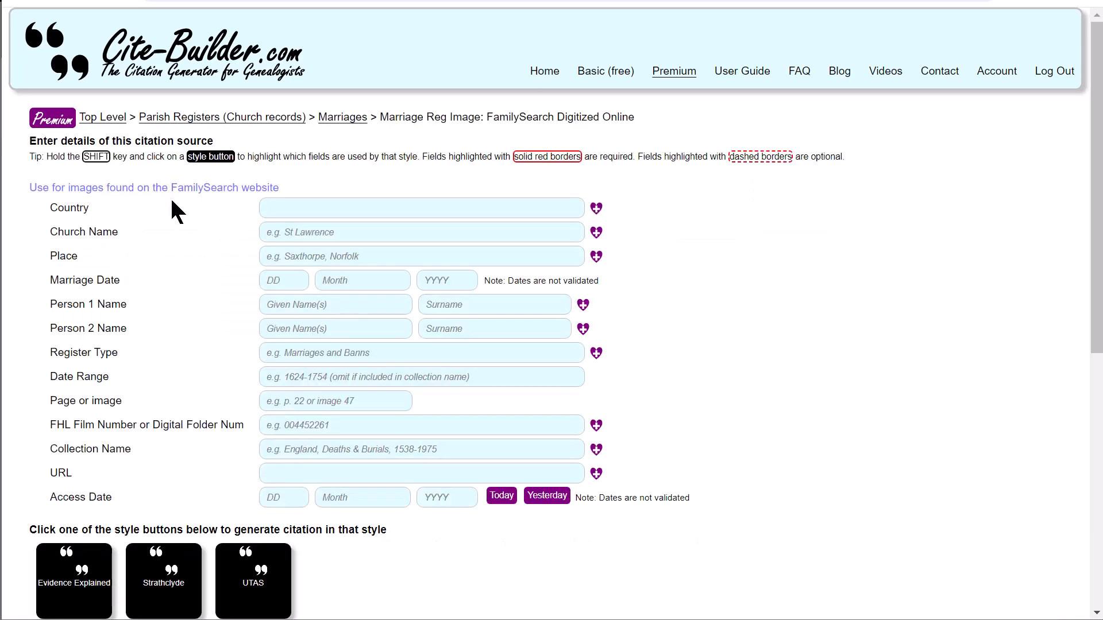
{"action": "left_click", "coordinate": [566, 210]}
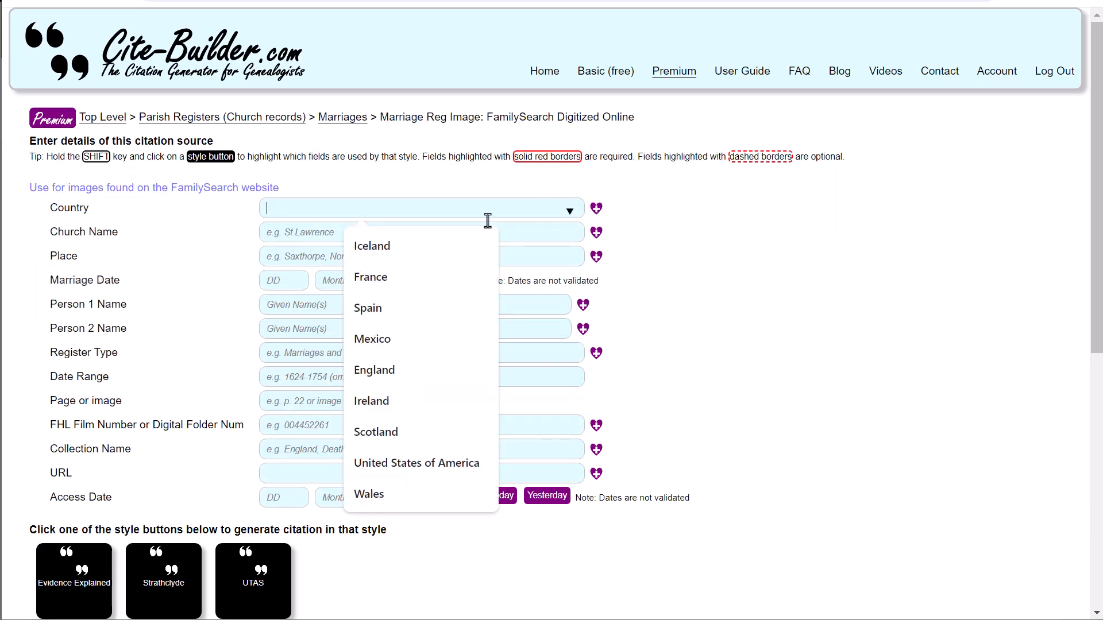
{"action": "left_click", "coordinate": [378, 372]}
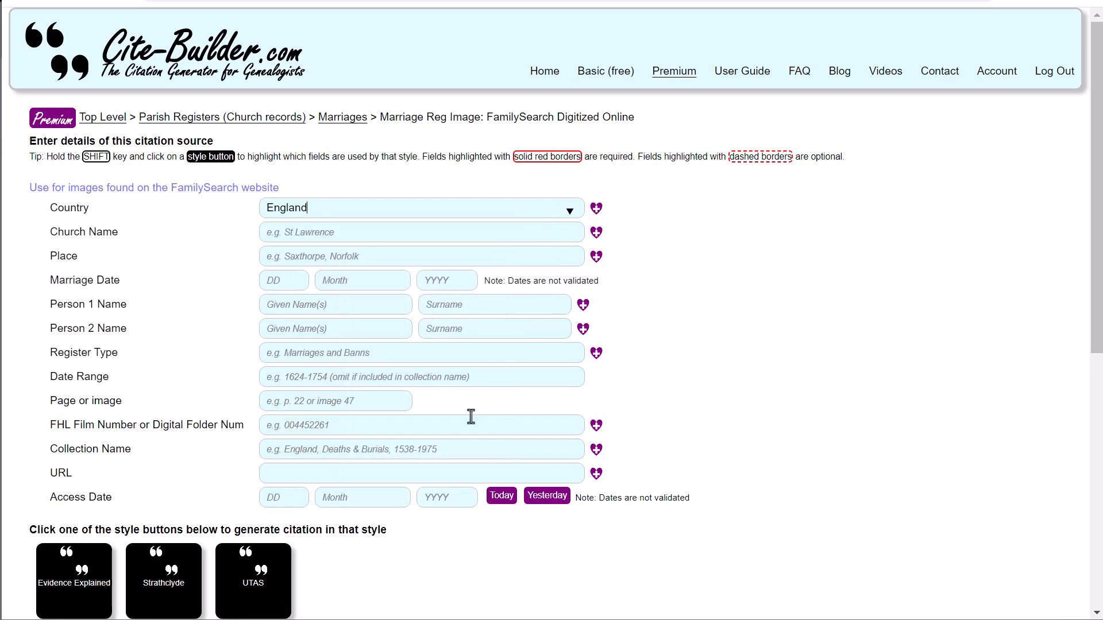
Look over the rest of the FamilySearch marriage register form and return to the Premium top level.
{"action": "scroll", "coordinate": [313, 576], "scroll_direction": "down", "scroll_amount": 2}
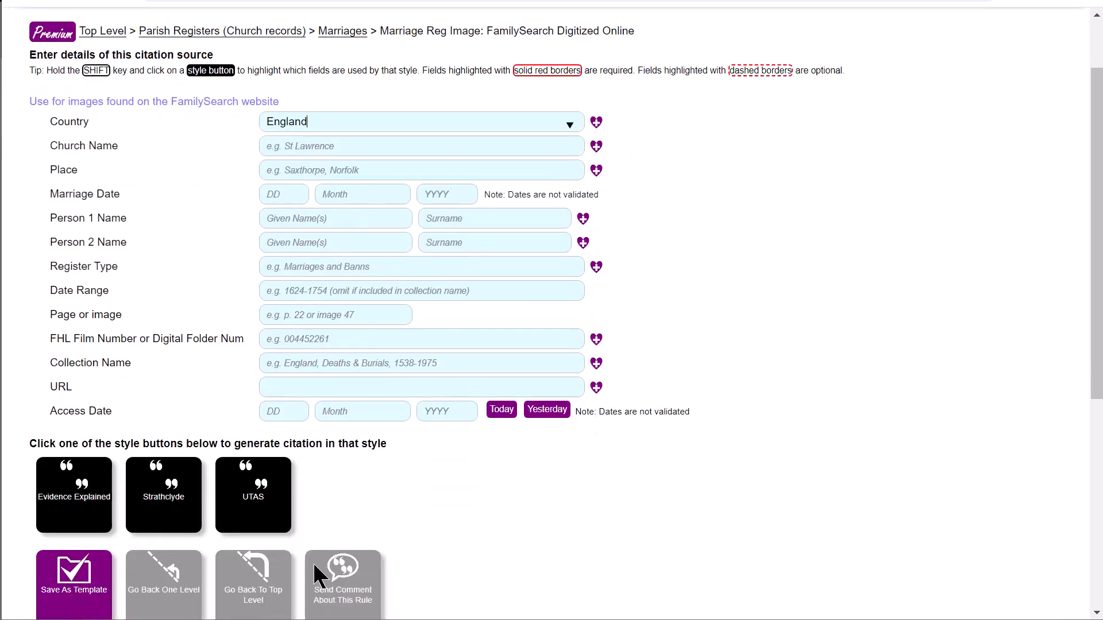
{"action": "scroll", "coordinate": [318, 574], "scroll_direction": "up", "scroll_amount": 2}
{"action": "left_click", "coordinate": [153, 117]}
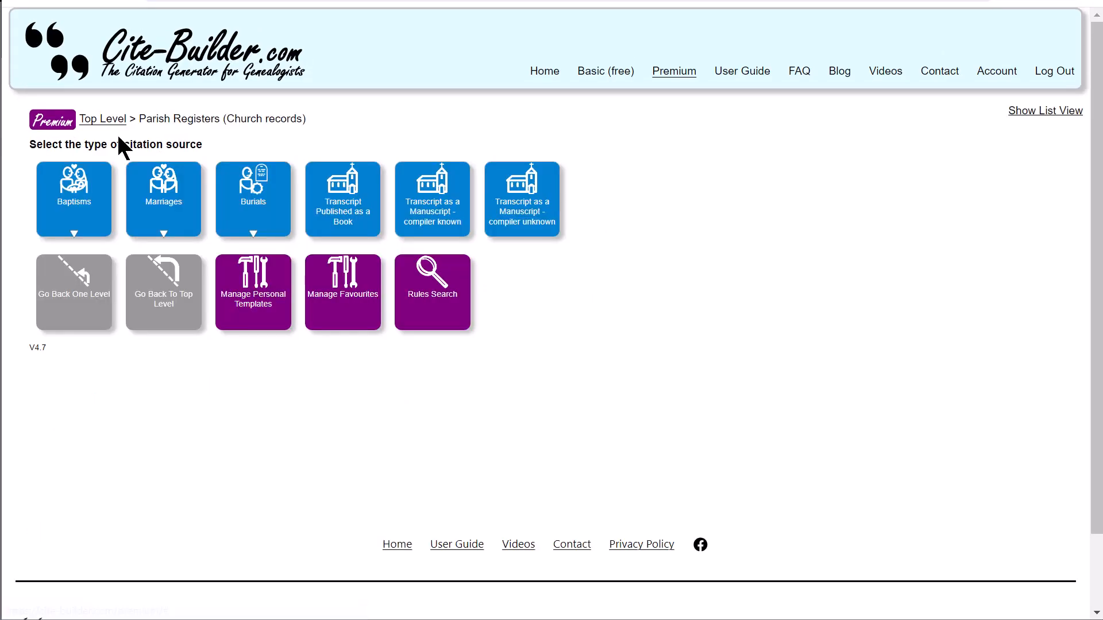
{"action": "left_click", "coordinate": [105, 120]}
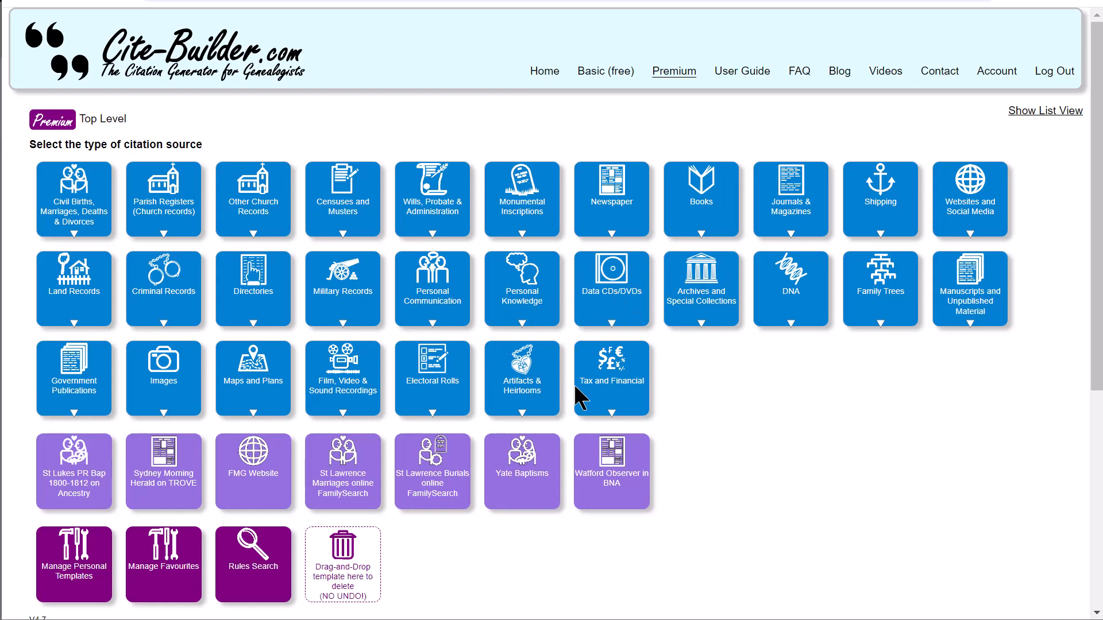
In the Basic (free) version, look through the rules under Monumental Inscriptions and National Archives of the United States, and return to the top level.
{"action": "left_click", "coordinate": [583, 79]}
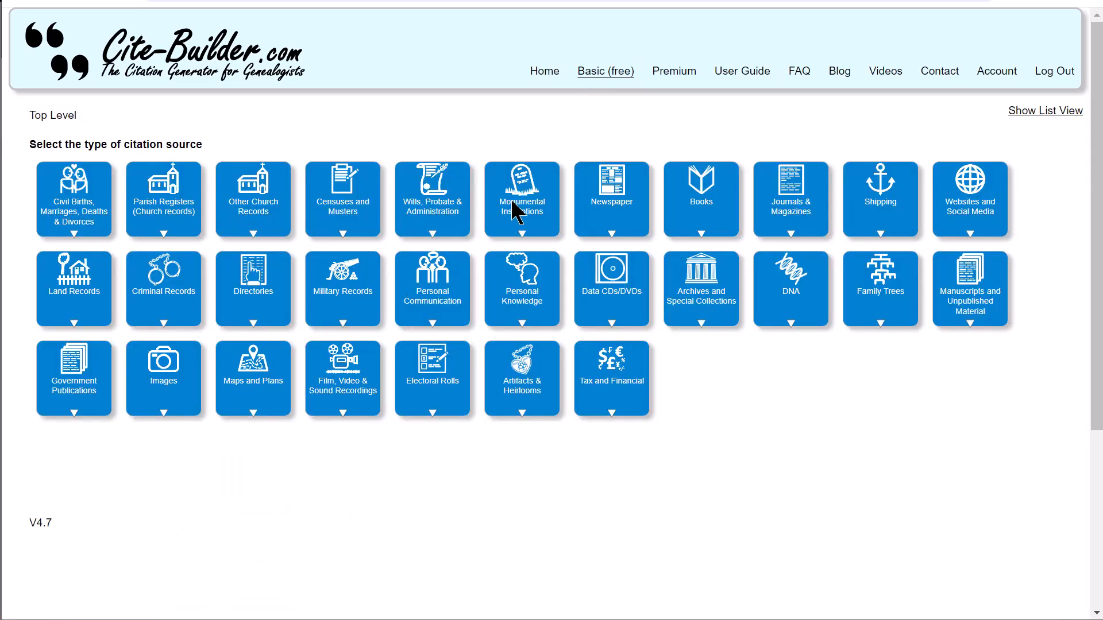
{"action": "left_click", "coordinate": [533, 205]}
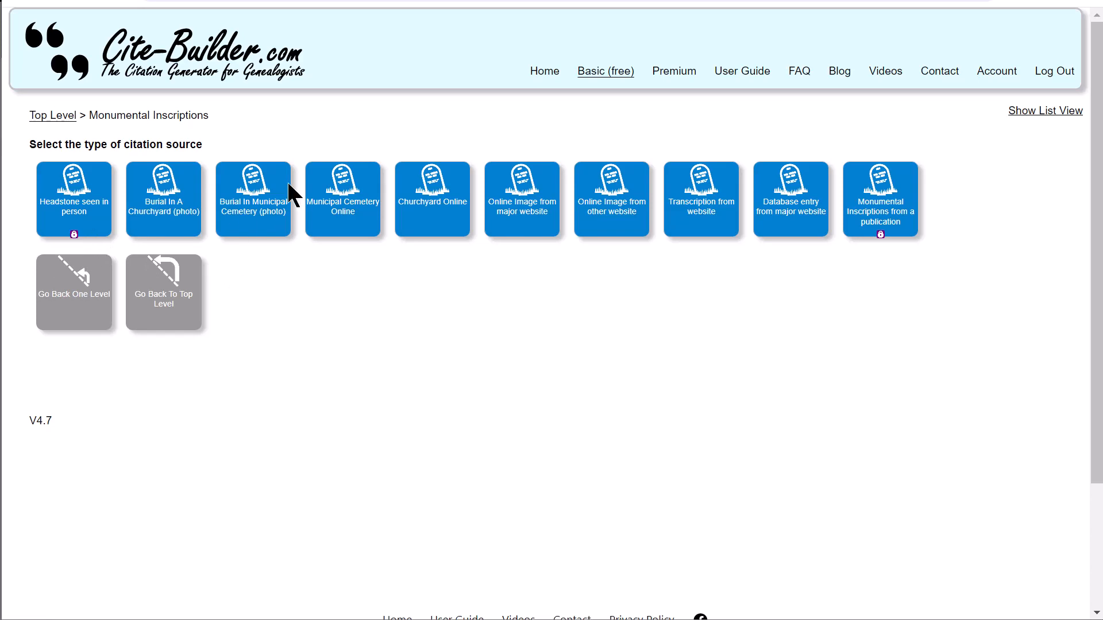
{"action": "left_click", "coordinate": [164, 302]}
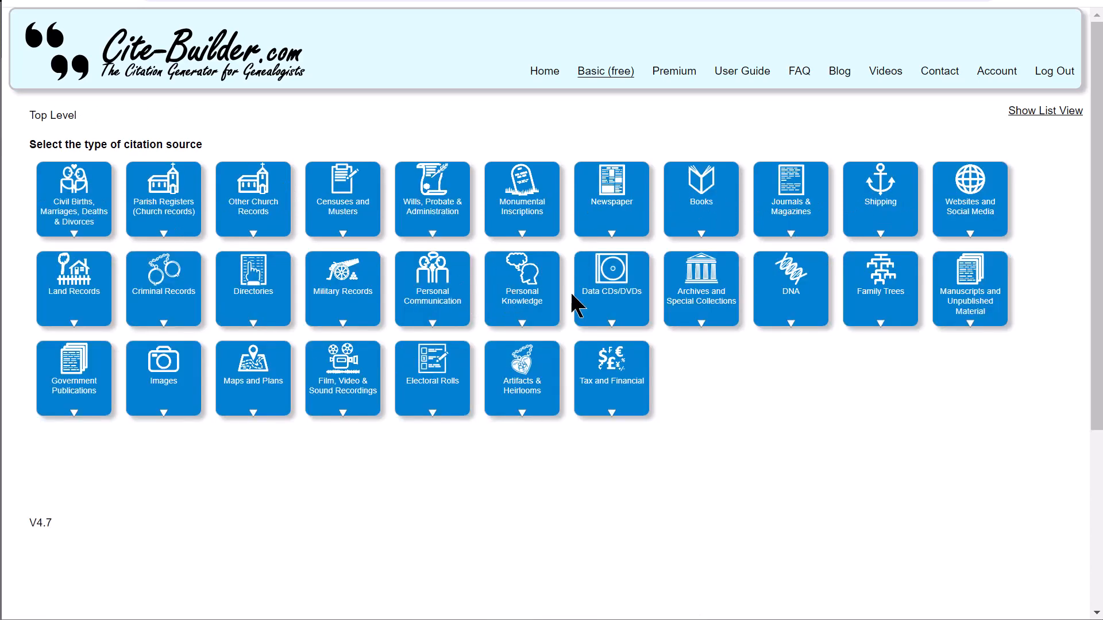
{"action": "left_click", "coordinate": [701, 288]}
{"action": "left_click", "coordinate": [77, 210]}
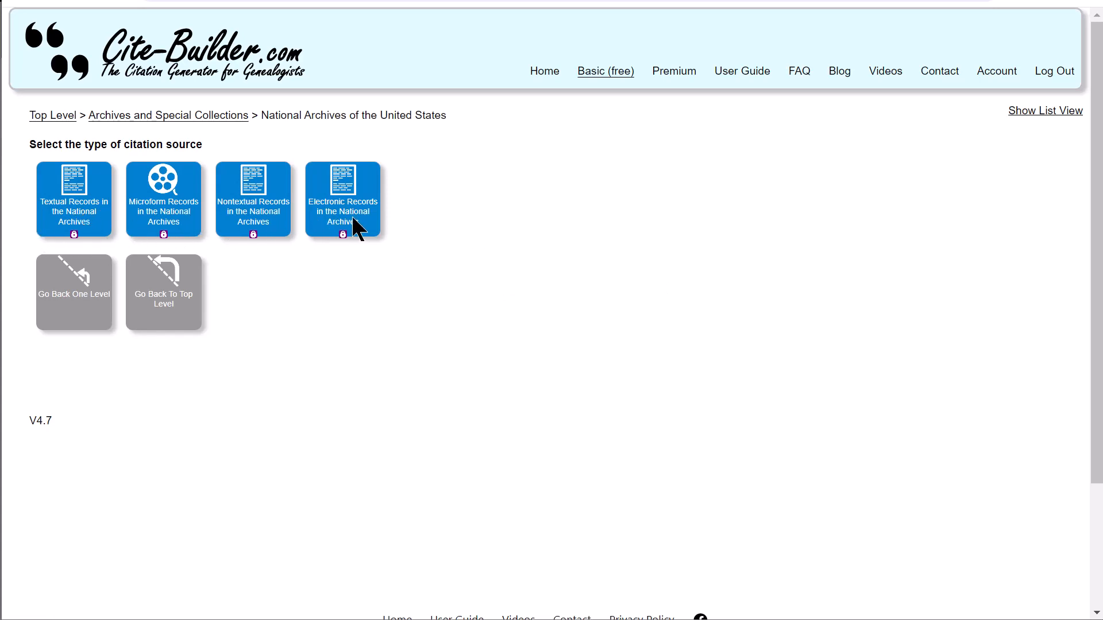
{"action": "left_click", "coordinate": [163, 290]}
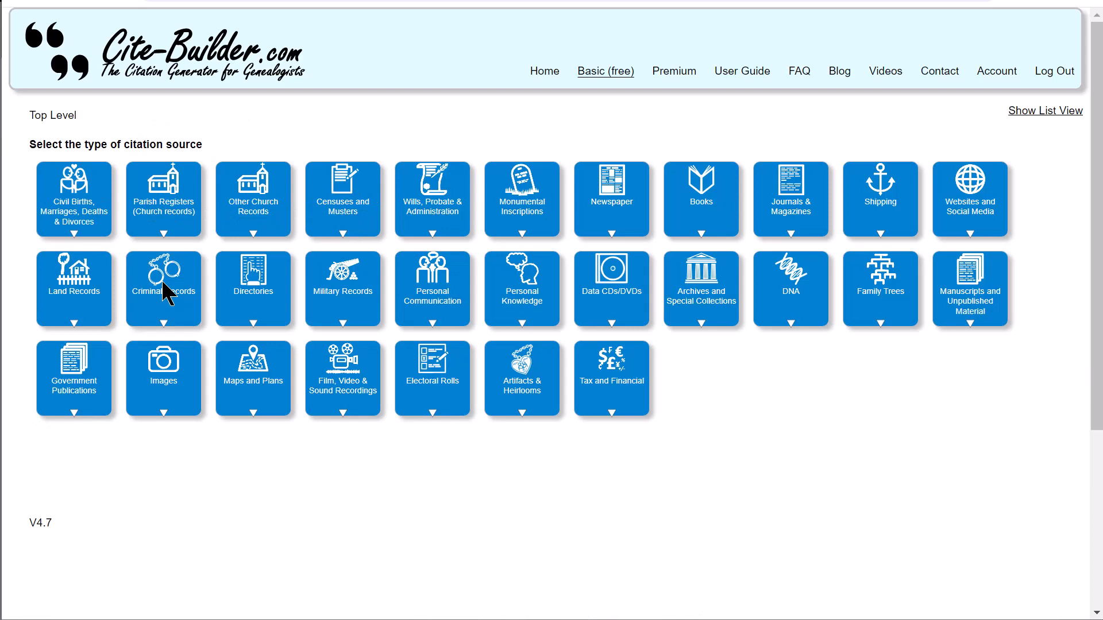
Open the Basic form for an owned birth certificate under Original Certificates, look over its fields, and return to the top level.
{"action": "left_click", "coordinate": [95, 218]}
{"action": "left_click", "coordinate": [84, 214]}
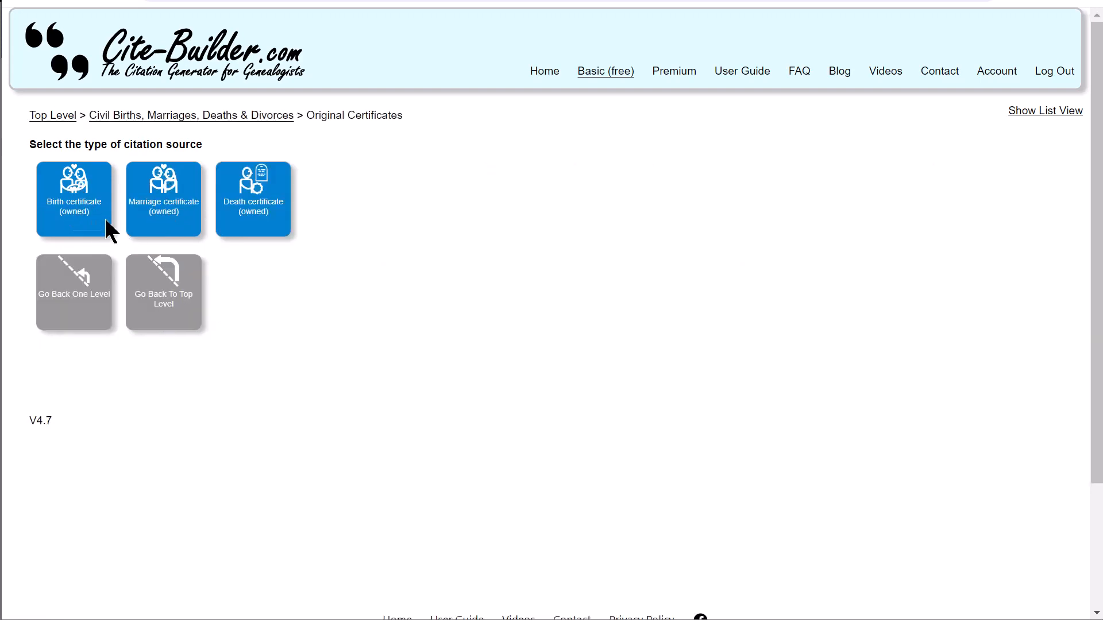
{"action": "left_click", "coordinate": [90, 208]}
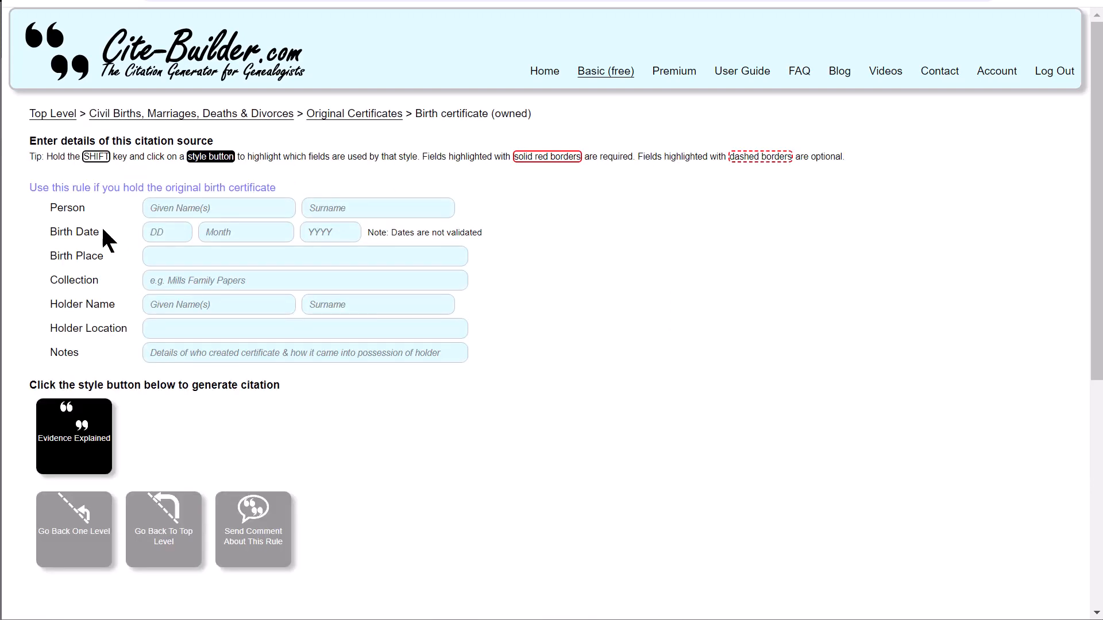
{"action": "left_click", "coordinate": [188, 518]}
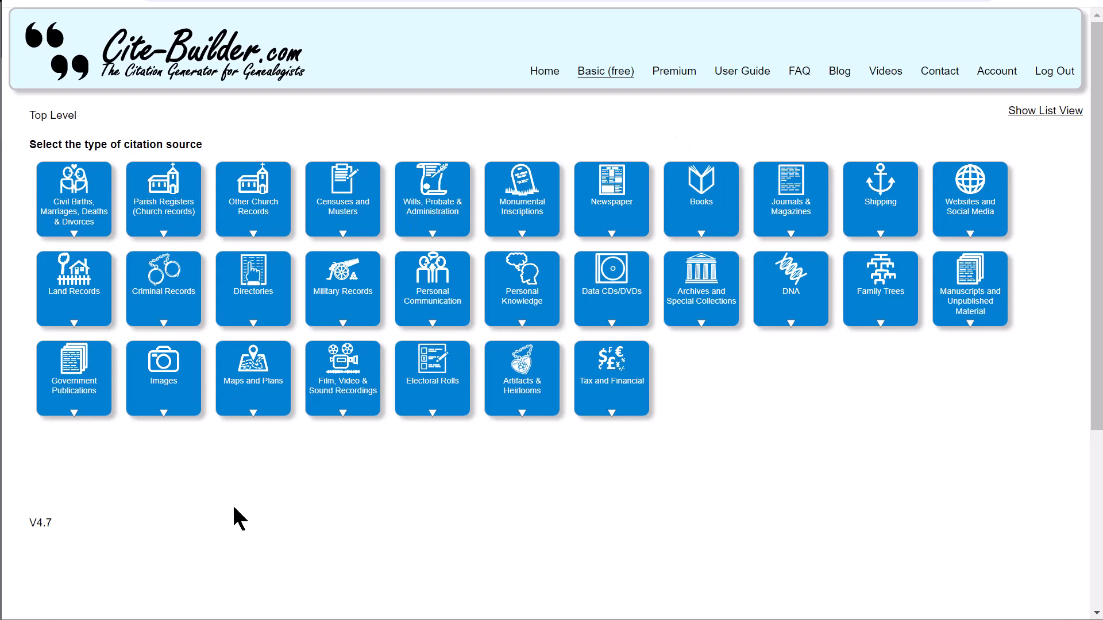
Look at the site's contact message form and return to the Premium citation sources.
{"action": "left_click", "coordinate": [675, 77]}
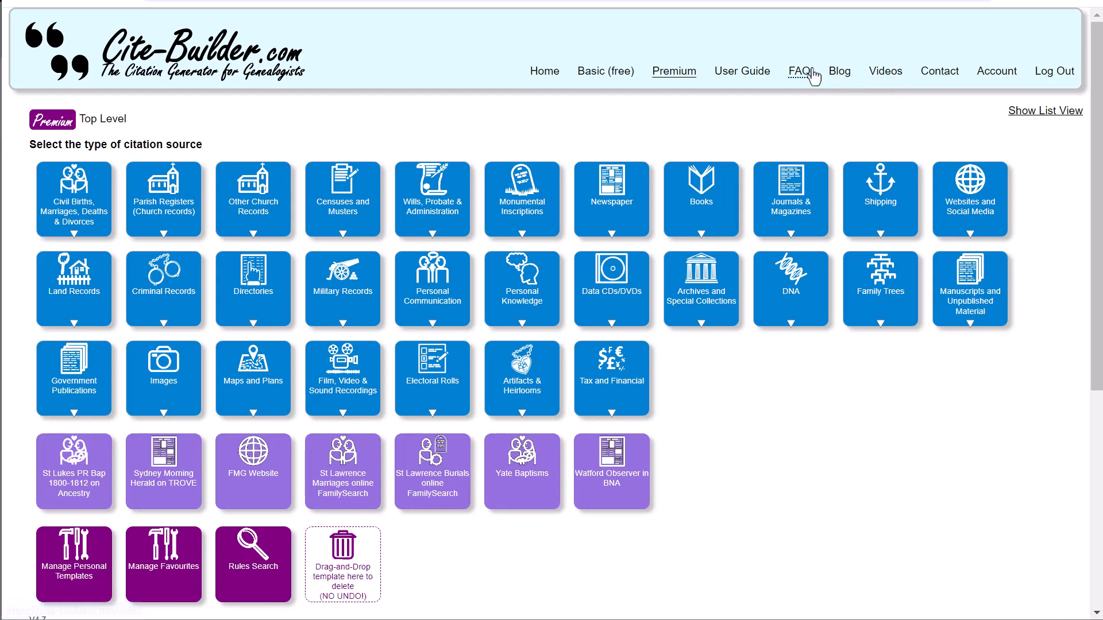
{"action": "left_click", "coordinate": [945, 75]}
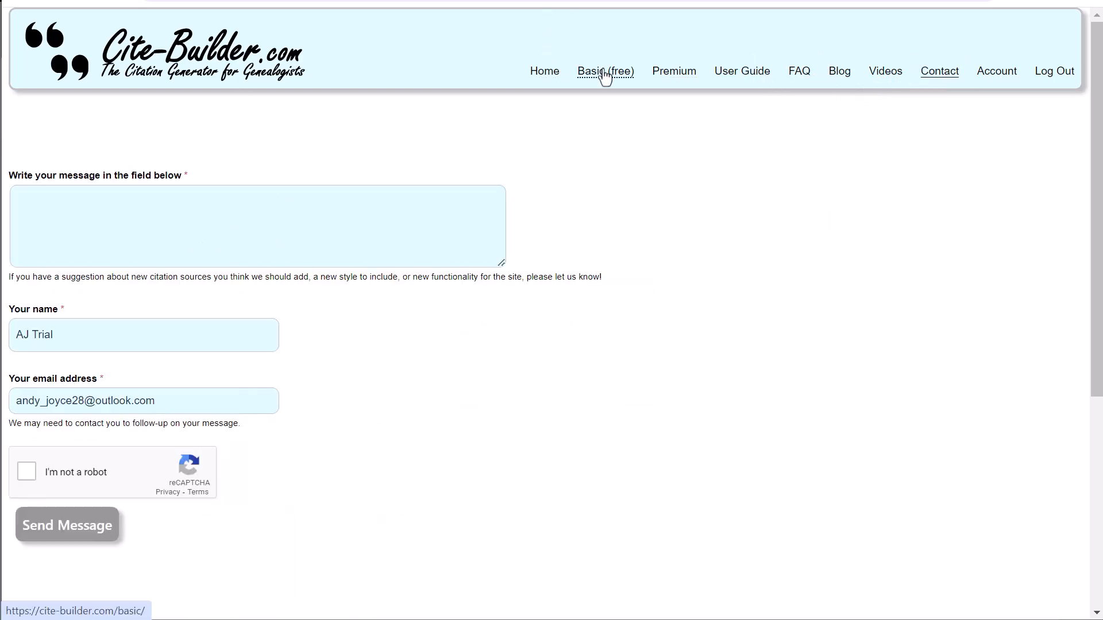
{"action": "left_click", "coordinate": [683, 83]}
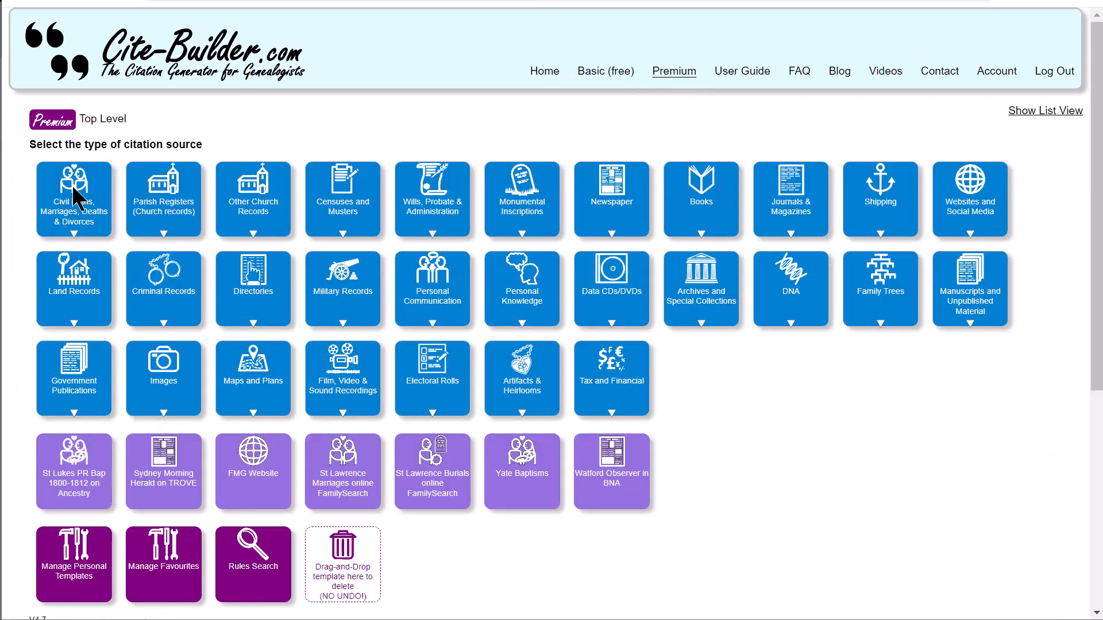
Open the Premium form for an owned birth certificate under Civil Births, Marriages, Deaths & Divorces, Original Certificates.
{"action": "left_click", "coordinate": [77, 185]}
{"action": "left_click", "coordinate": [80, 189]}
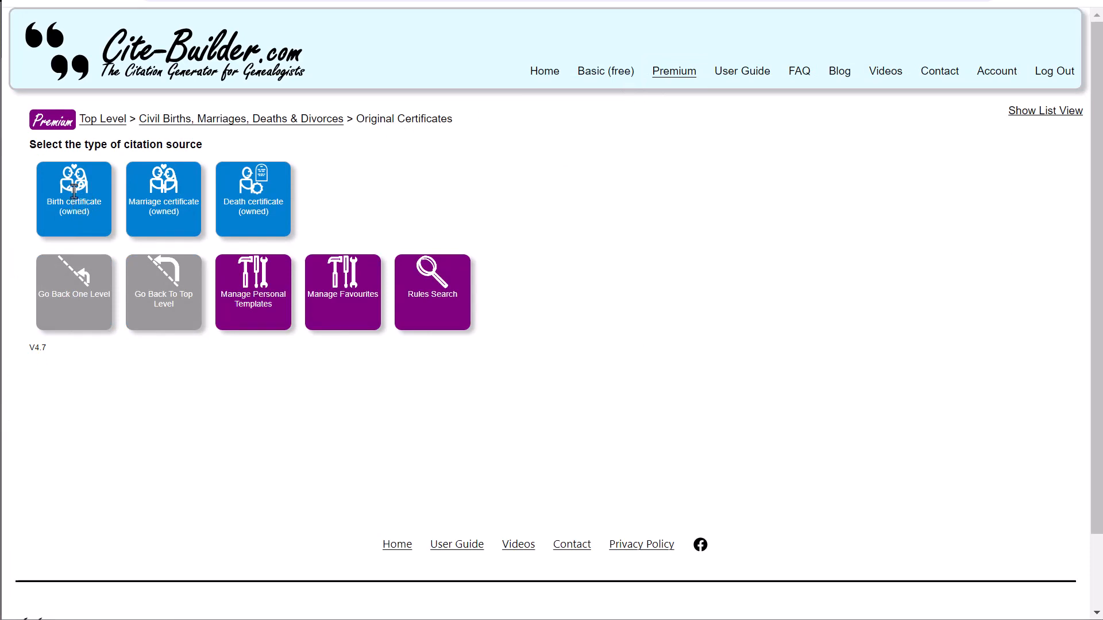
{"action": "left_click", "coordinate": [75, 195]}
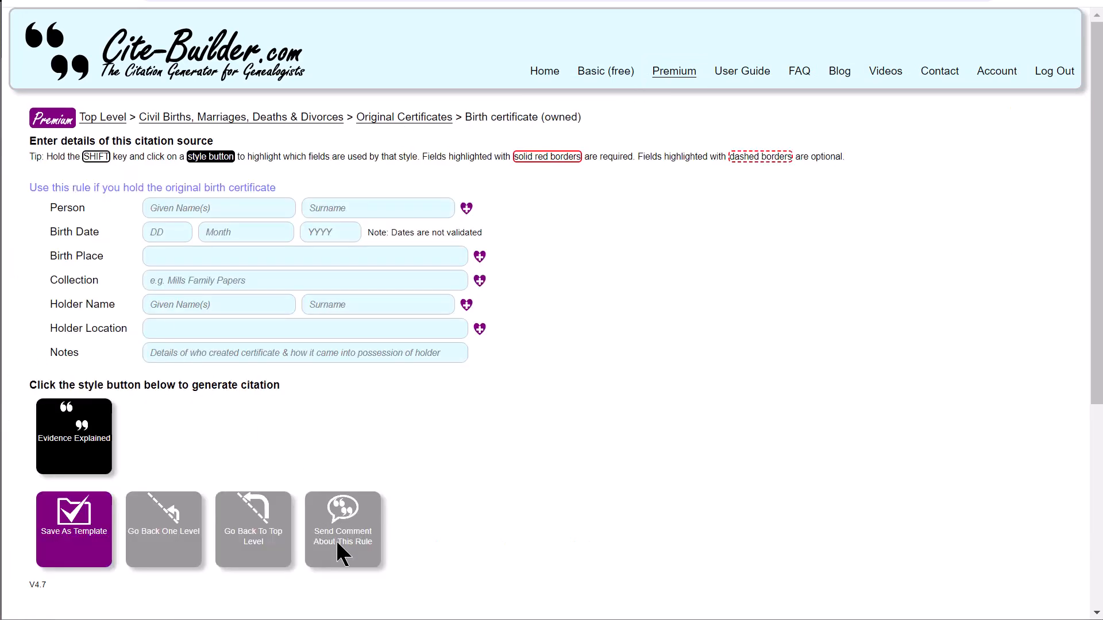